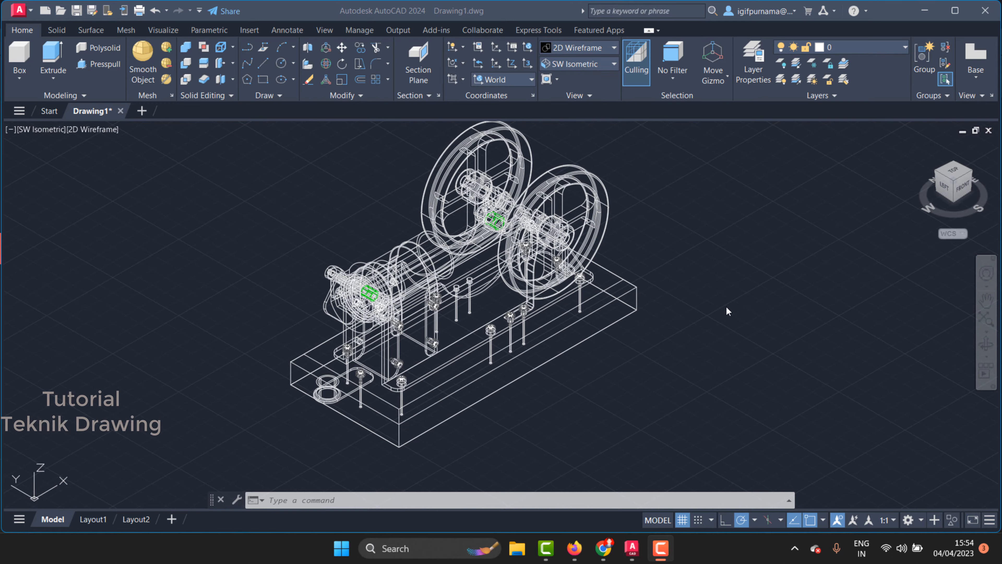
Set the visual style of the engine model to Realistic
left_click(726, 308)
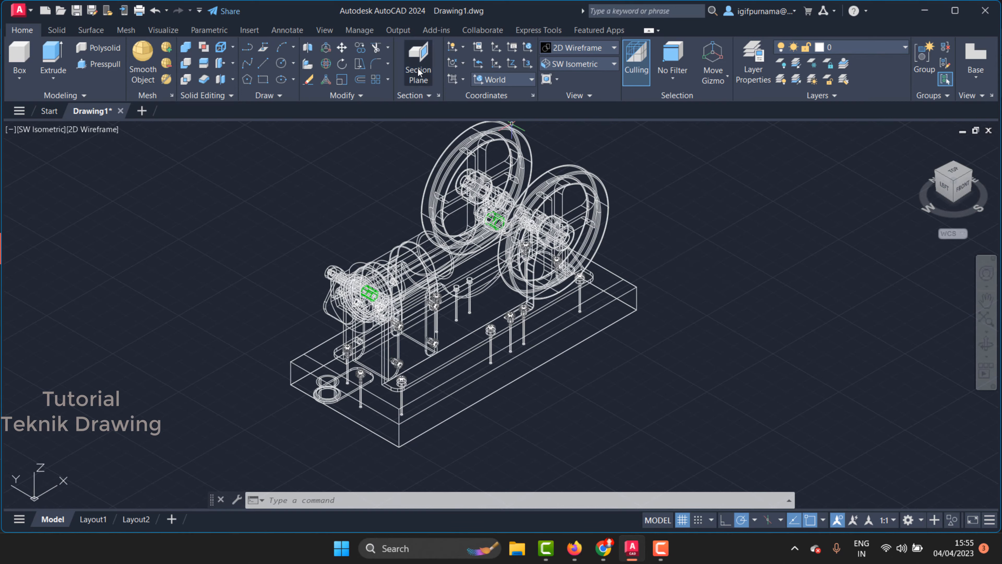
left_click(570, 49)
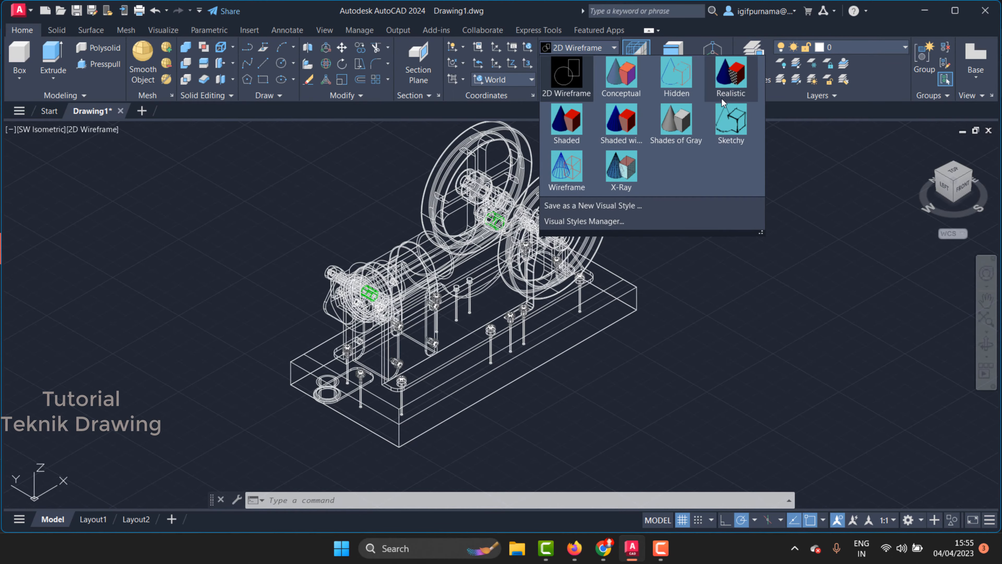
left_click(731, 81)
scroll(569, 221, "up", 2)
scroll(454, 277, "down", 2)
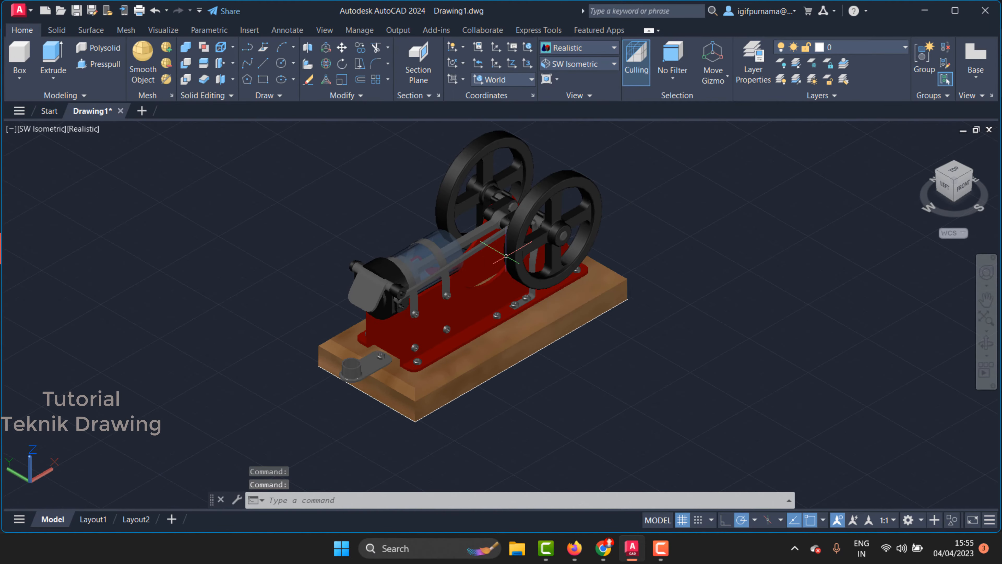
scroll(434, 276, "up", 3)
scroll(452, 331, "down", 2)
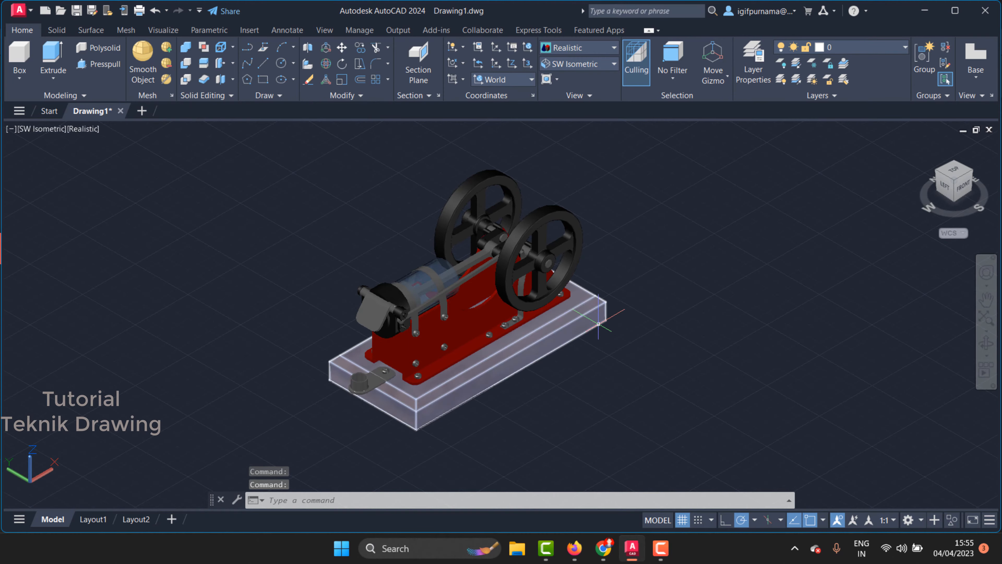
Hide the wooden base block beneath the engine
scroll(506, 408, "up", 4)
left_click(460, 335)
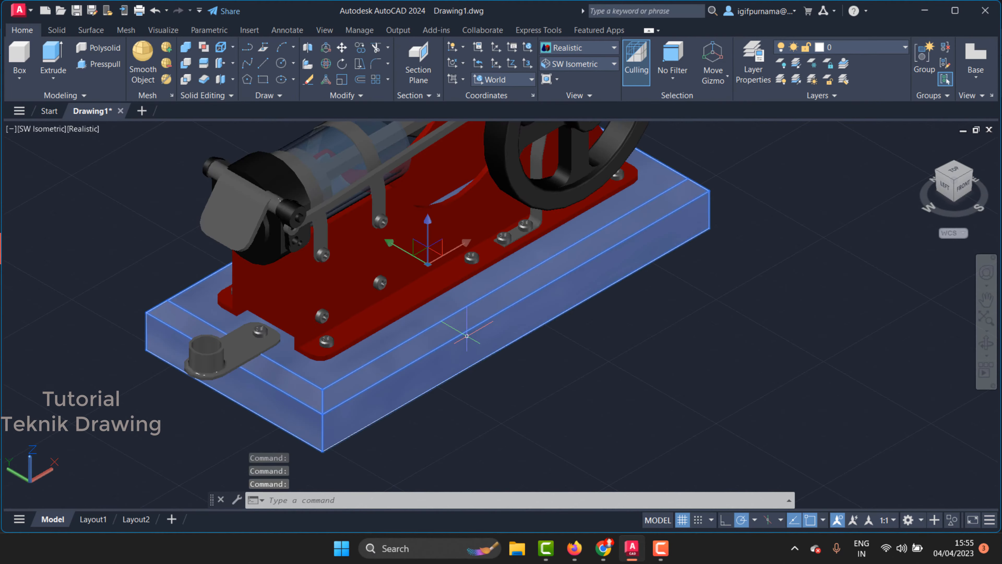
right_click(464, 336)
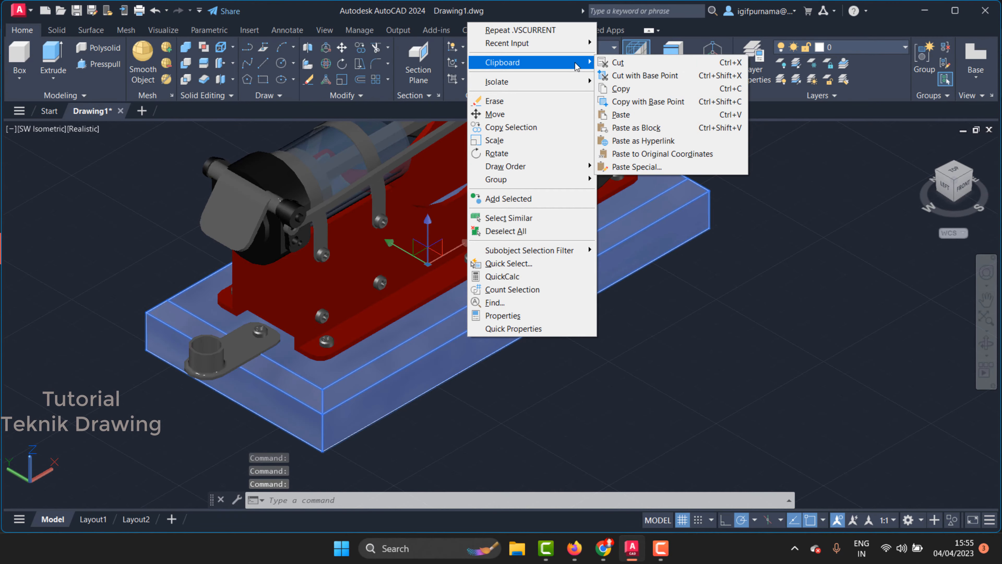
mouse_move(521, 83)
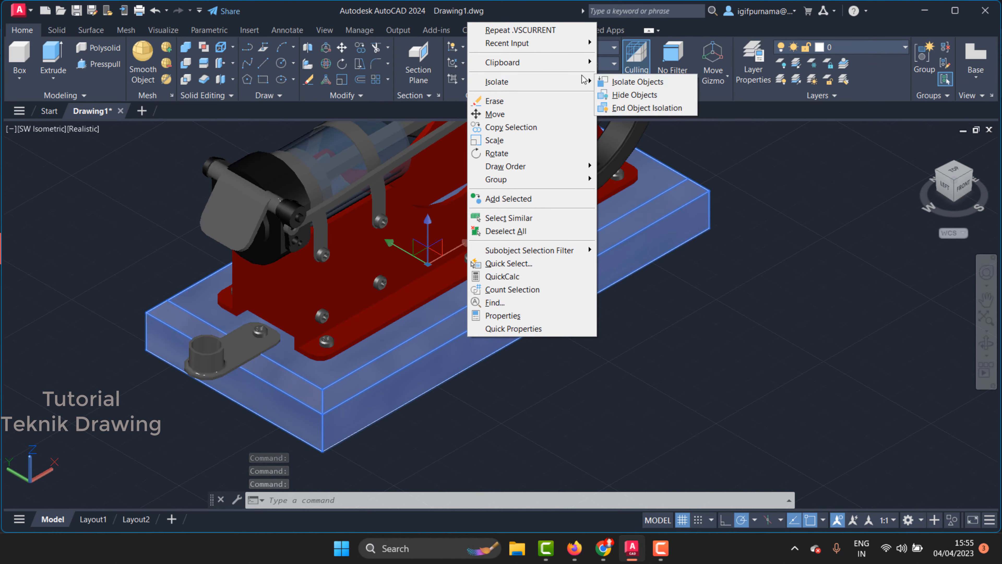
left_click(640, 97)
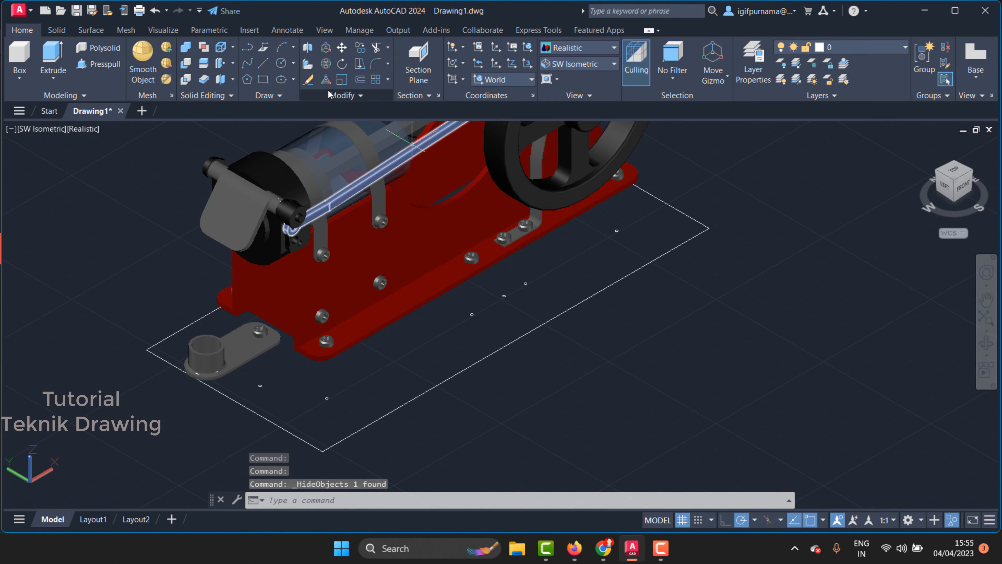
Erase the leftover rectangular base outline and the small screw-hole circles lying beneath the engine
left_click(308, 79)
left_click(738, 311)
left_click(722, 224)
scroll(722, 224, "down", 3)
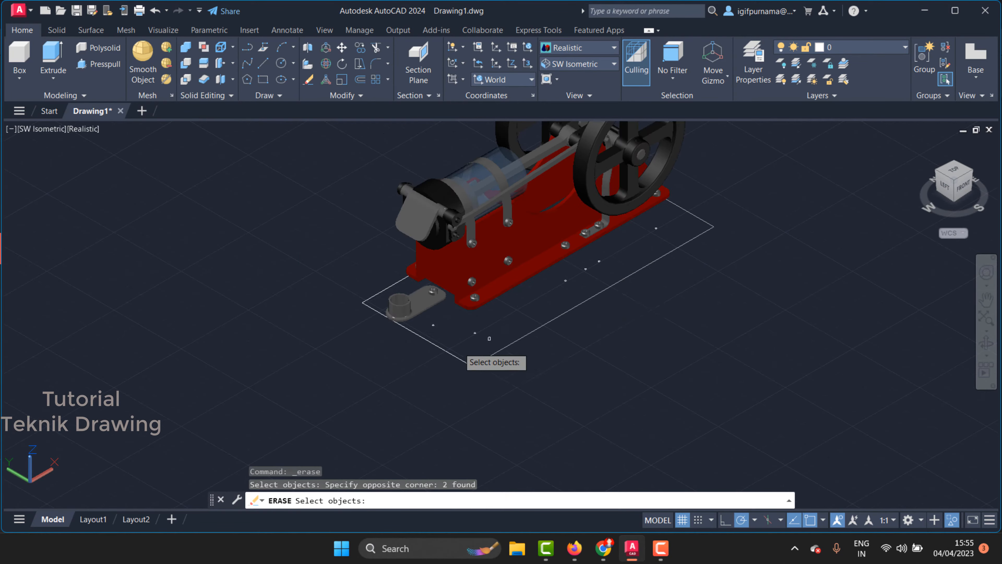
scroll(435, 347, "up", 6)
left_click(359, 267)
left_click(334, 253)
left_click(569, 337)
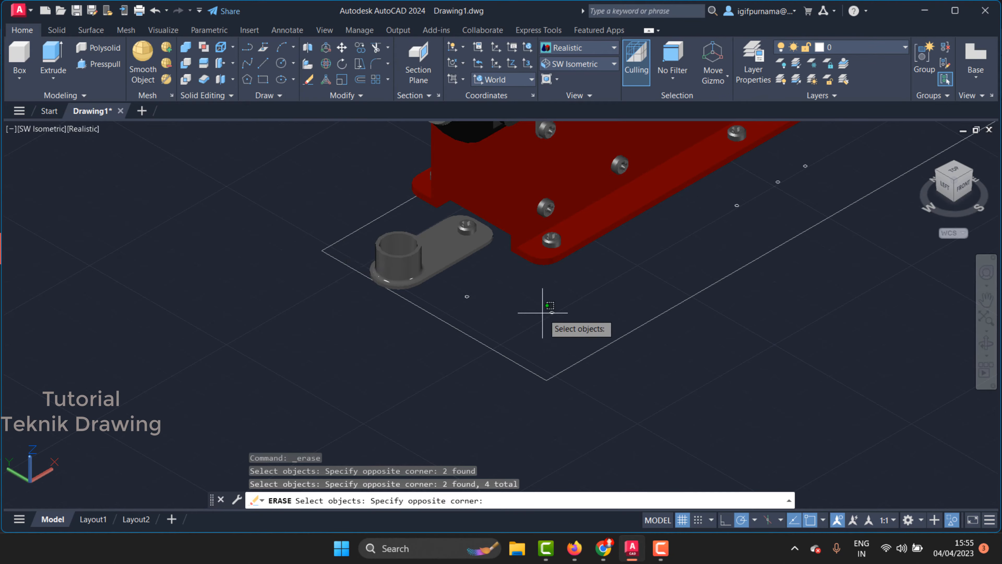
left_click(440, 267)
left_click(576, 326)
left_click(536, 297)
scroll(631, 276, "down", 2)
scroll(737, 209, "up", 2)
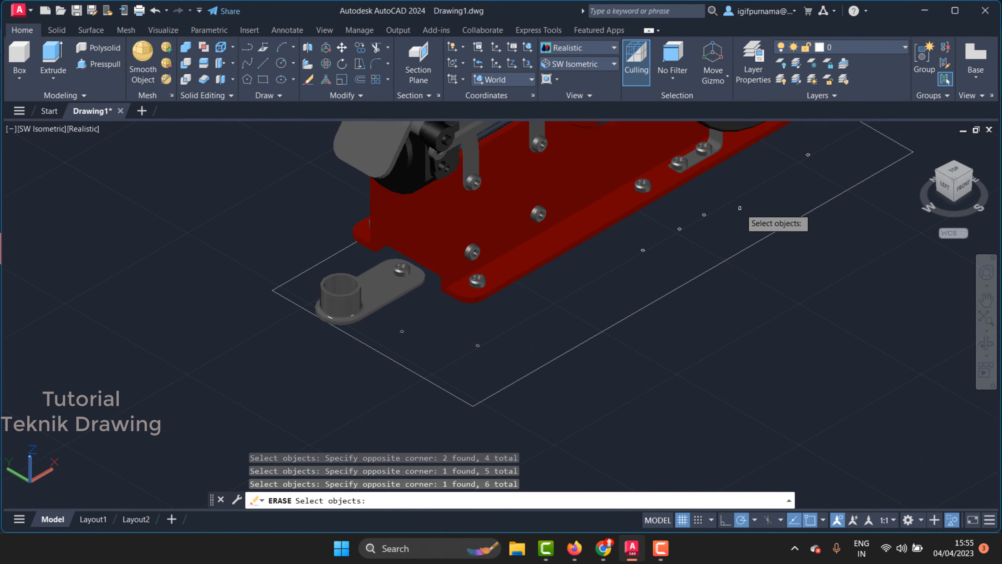
left_click(739, 205)
left_click(678, 286)
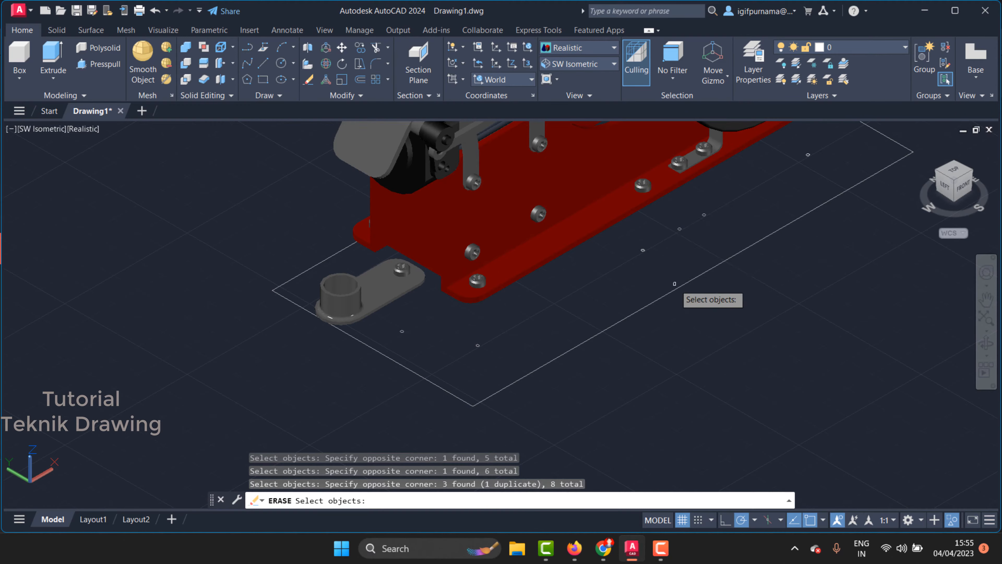
left_click(645, 250)
left_click(612, 223)
left_click(874, 152)
left_click(775, 190)
scroll(793, 221, "down", 3)
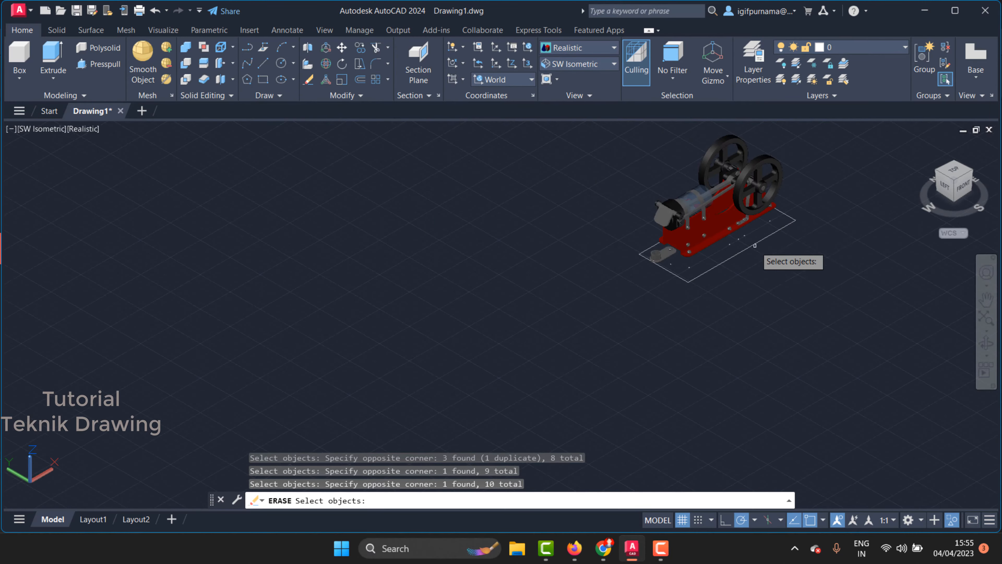
key("Return")
End the object isolation to bring back the hidden wooden base
scroll(788, 226, "up", 2)
right_click(802, 224)
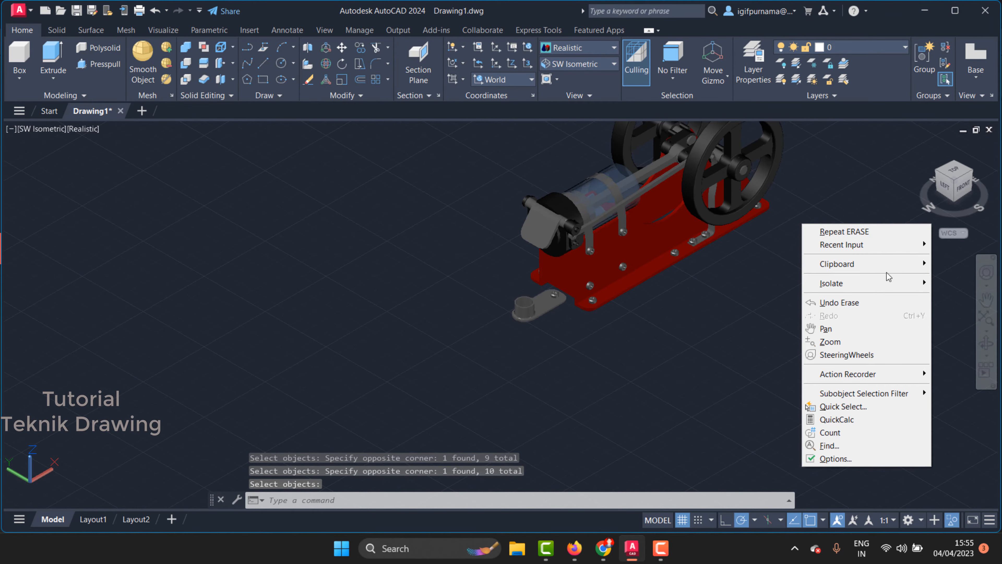
mouse_move(909, 291)
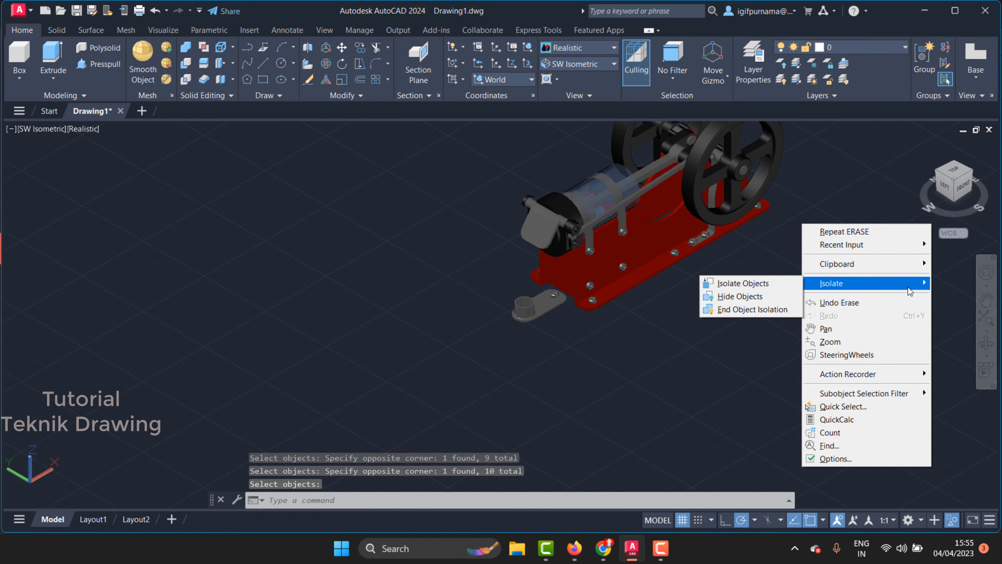
left_click(751, 309)
scroll(659, 262, "up", 4)
scroll(427, 258, "down", 5)
scroll(452, 213, "up", 4)
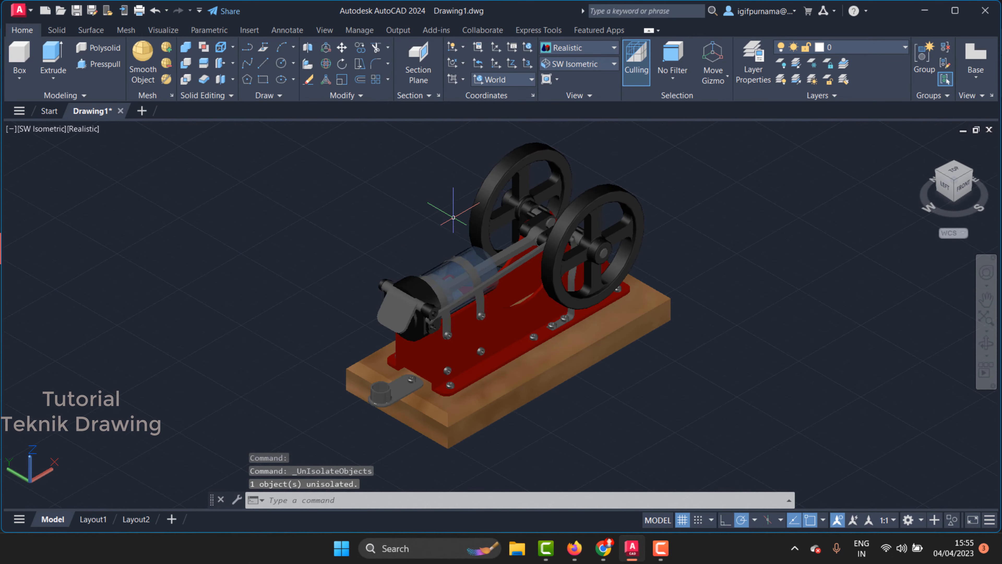
Turn on the sun light and accept the recommended exposure adjustment
left_click(171, 33)
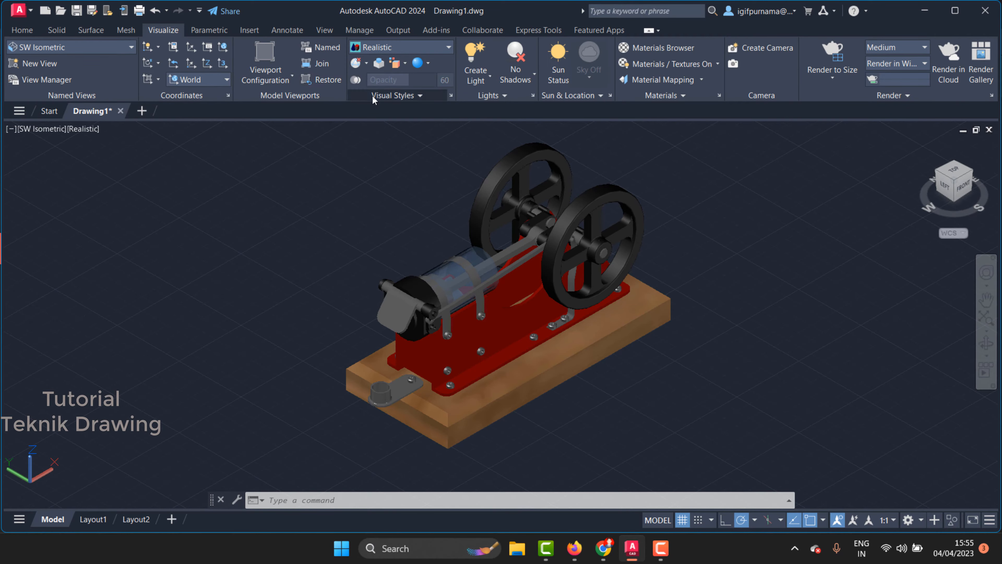
scroll(408, 138, "down", 2)
scroll(475, 129, "up", 1)
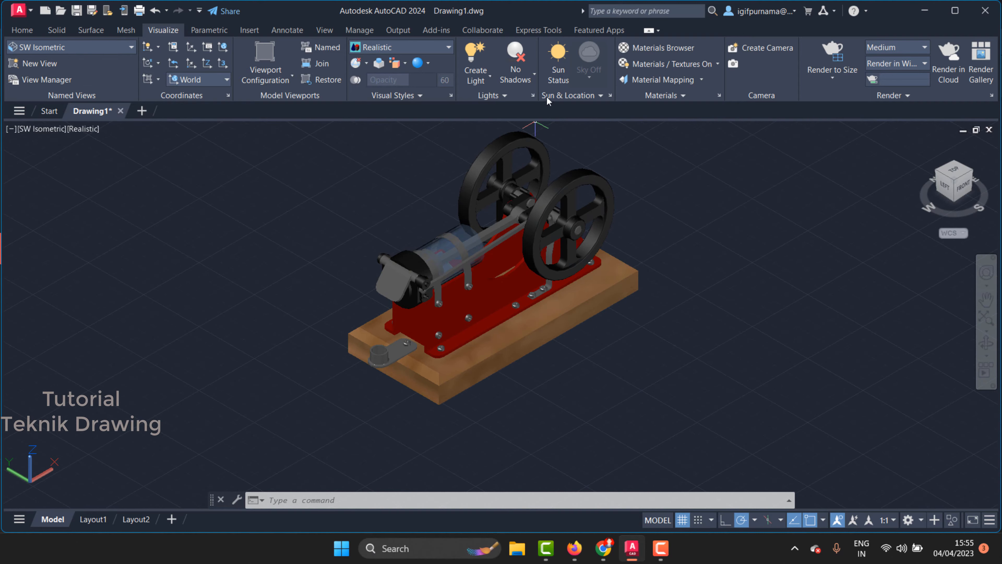
left_click(553, 68)
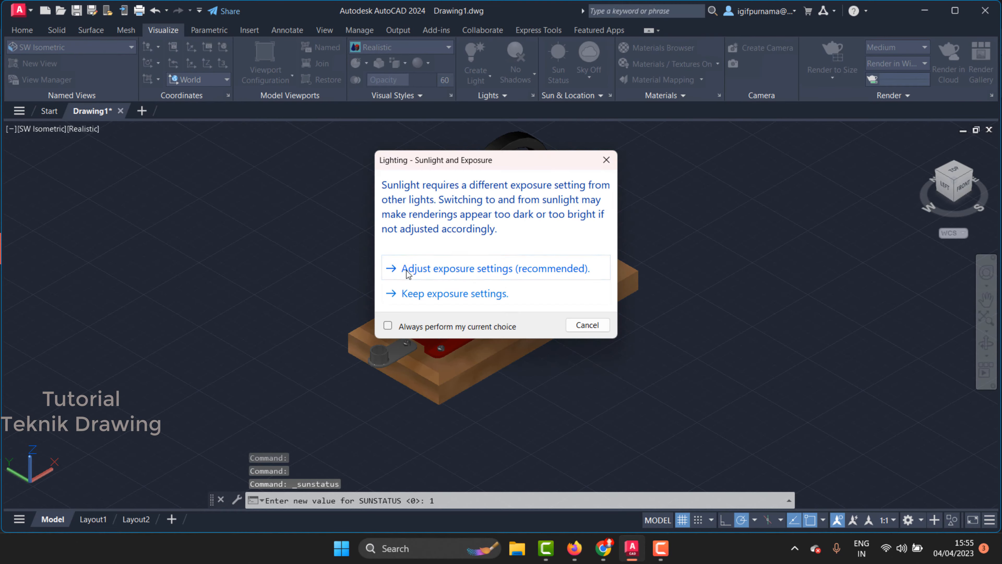
left_click(479, 269)
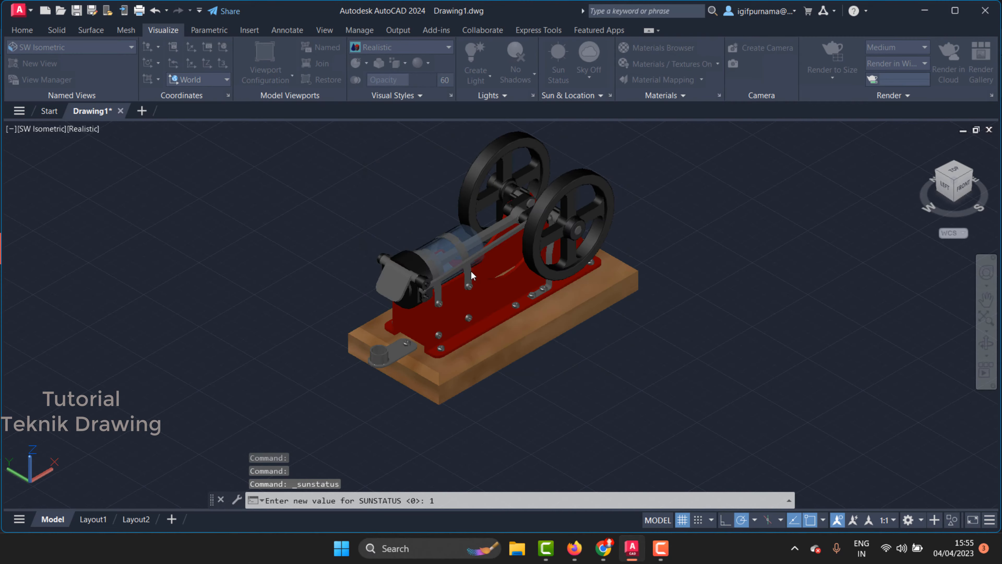
scroll(446, 166, "down", 1)
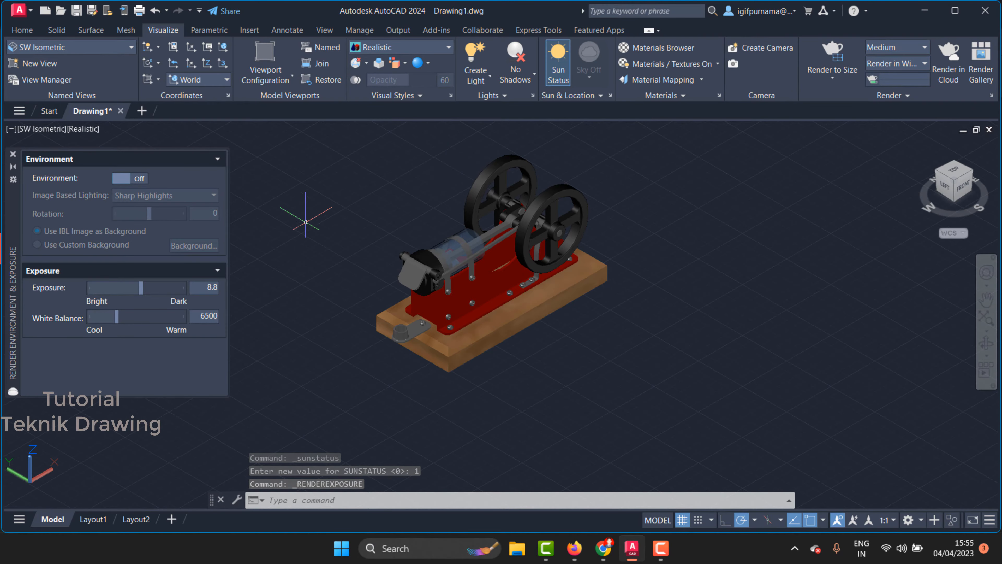
Turn on the render environment and give it a solid white custom background
left_click(134, 178)
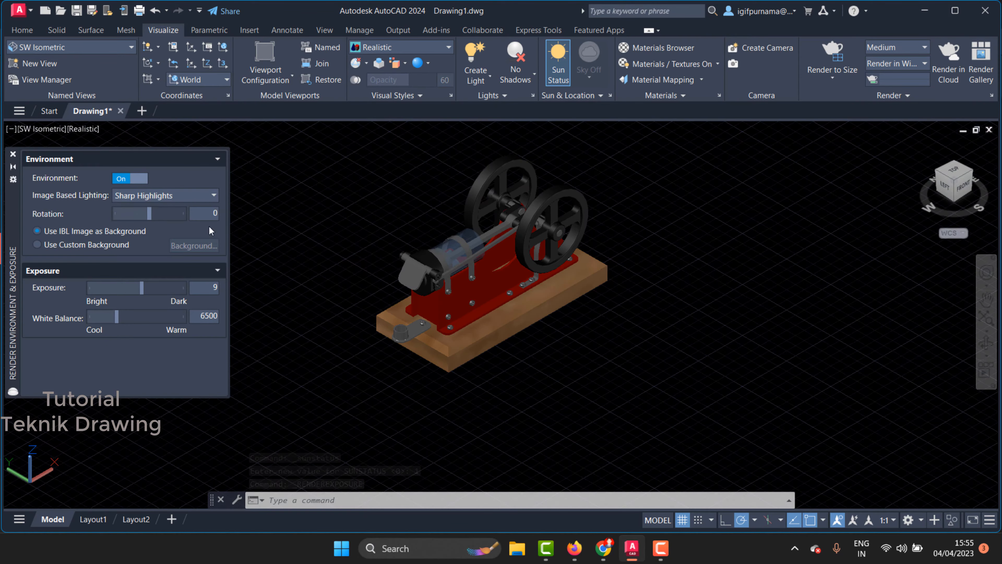
scroll(325, 203, "up", 1)
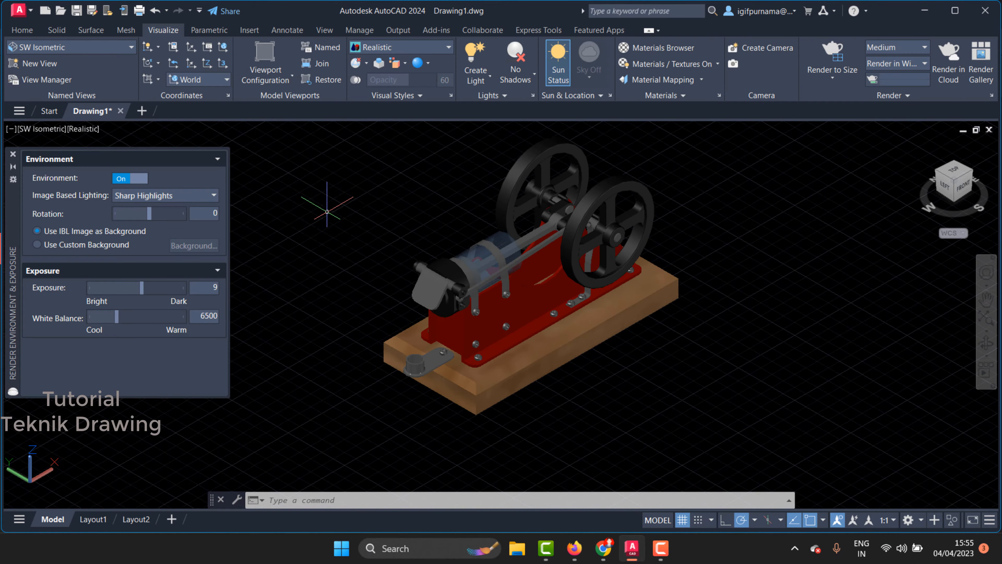
left_click(36, 246)
left_click(188, 248)
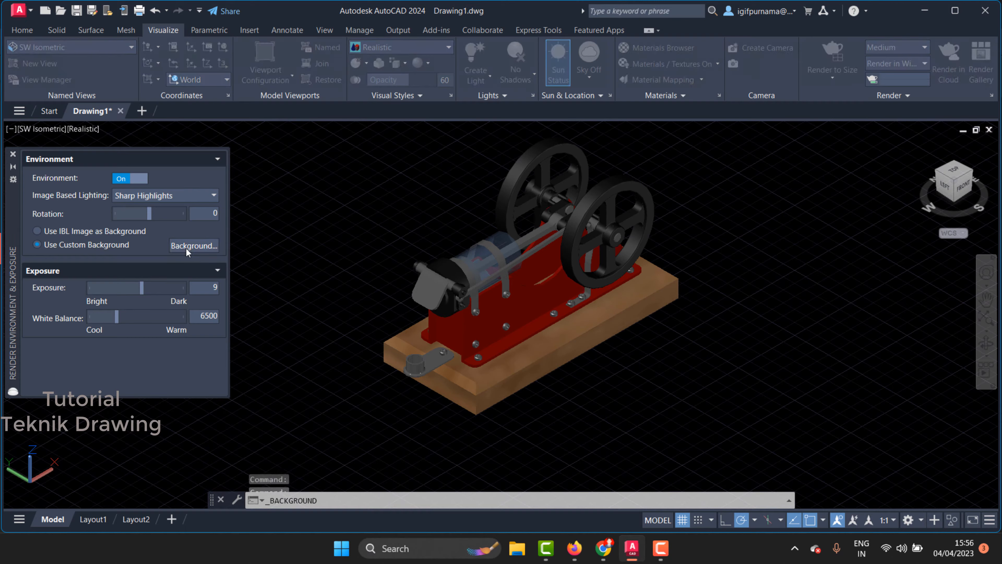
left_click(487, 174)
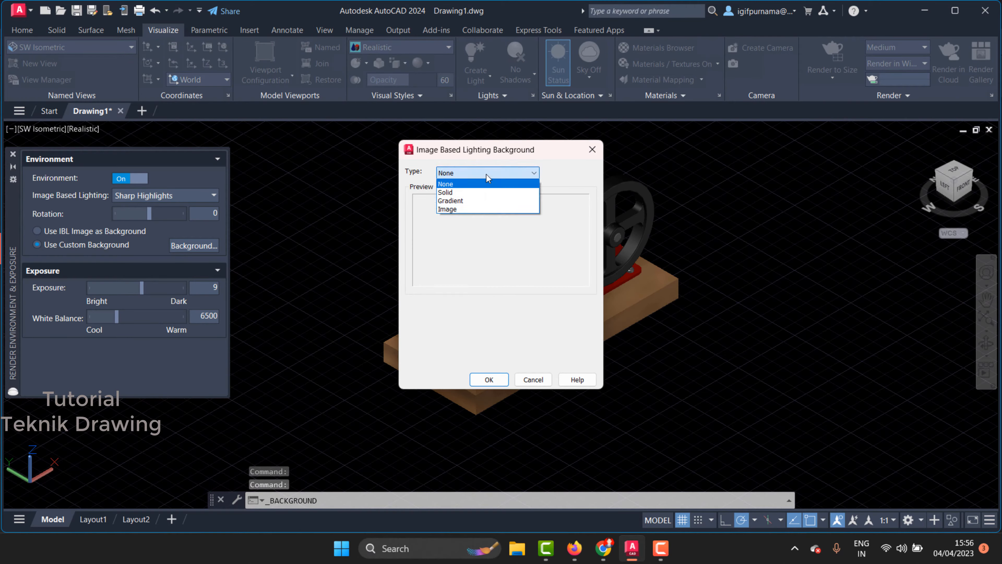
left_click(467, 196)
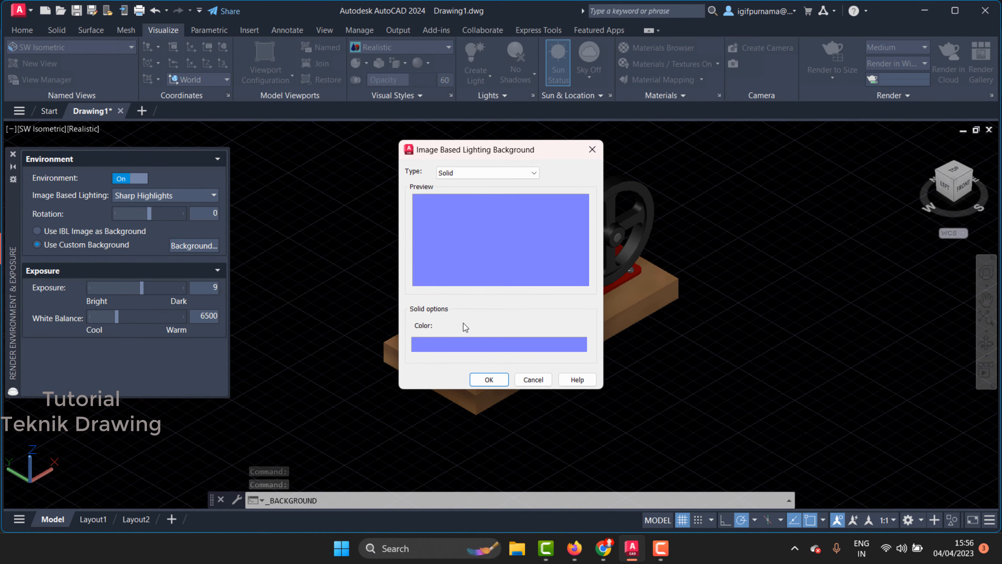
left_click(464, 343)
left_click_drag(533, 243, 532, 214)
left_click(484, 374)
left_click(461, 375)
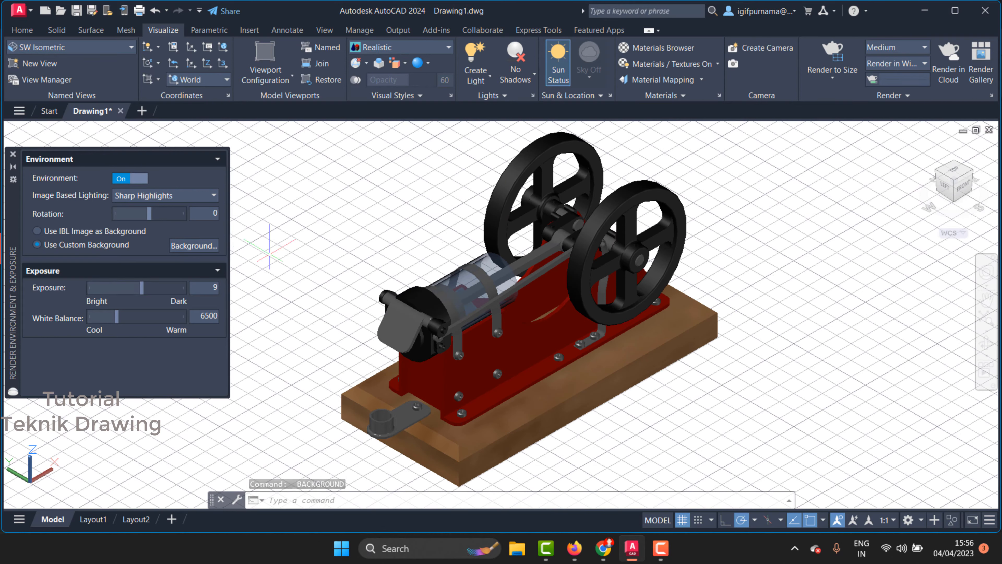
Choose Medium as the render quality preset
left_click(892, 48)
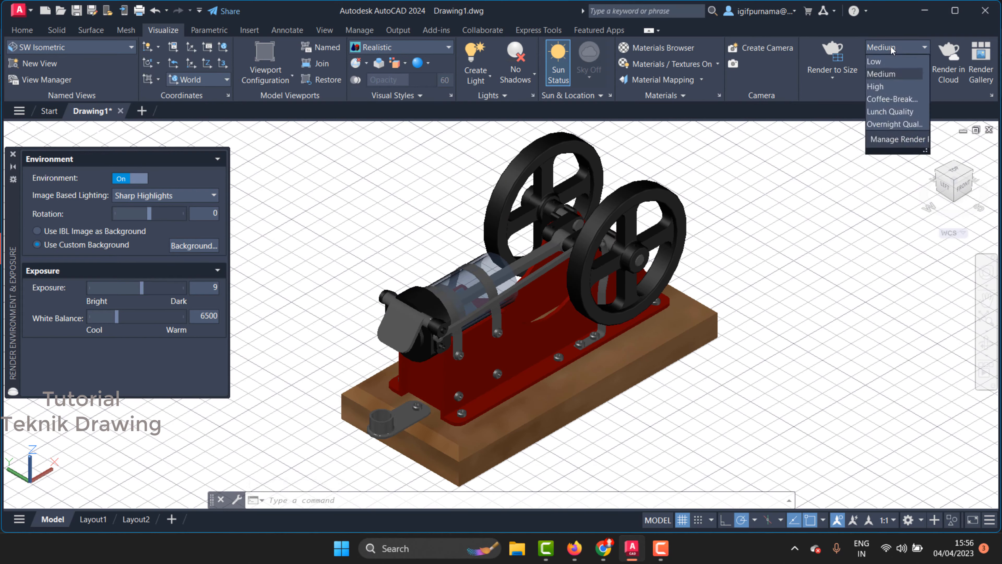
left_click(878, 74)
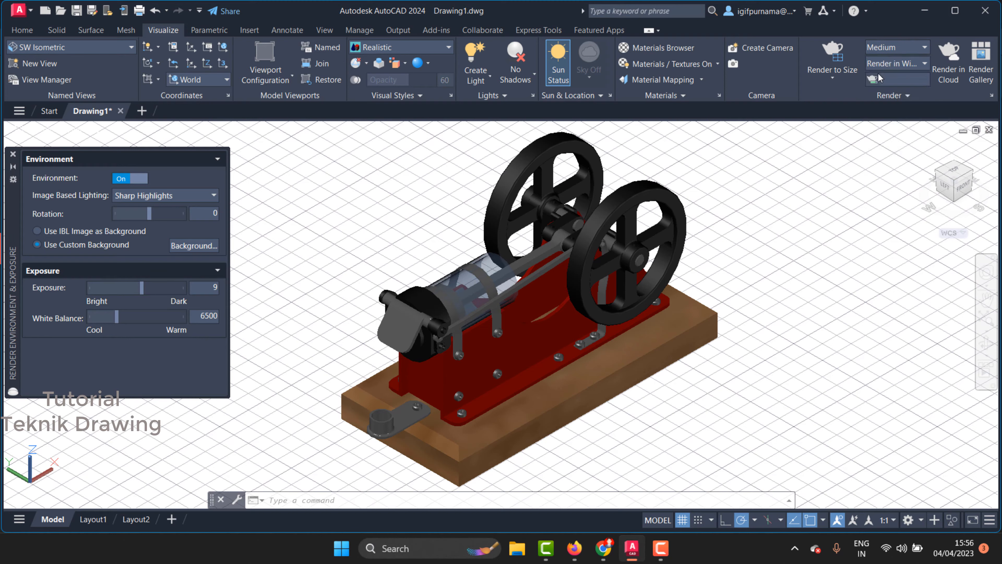
left_click(887, 47)
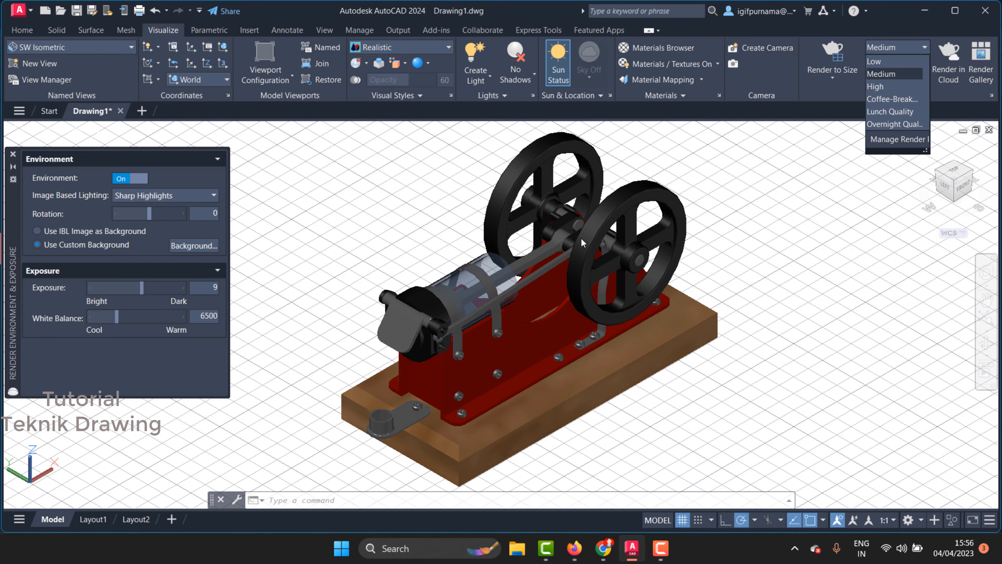
left_click(815, 111)
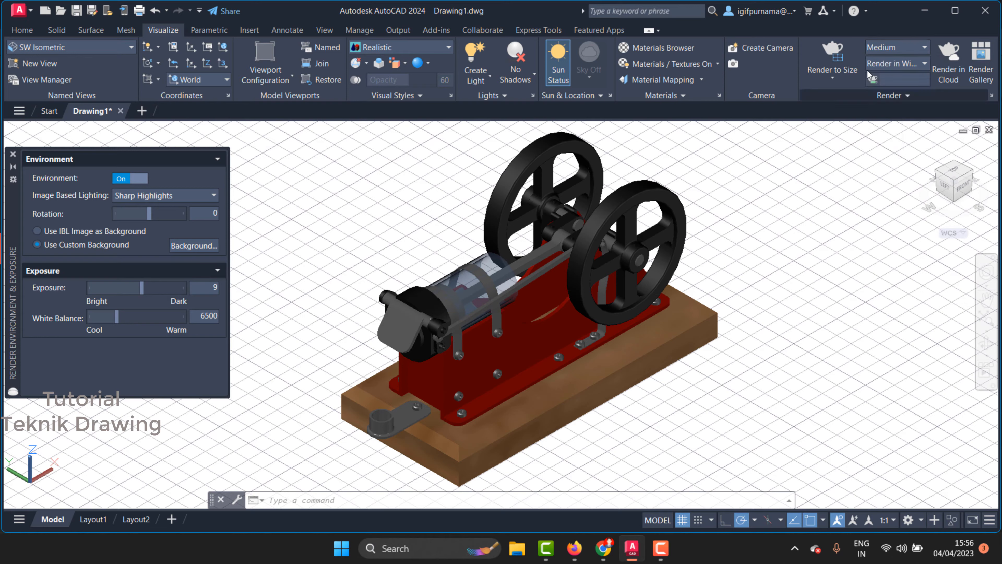
left_click(888, 48)
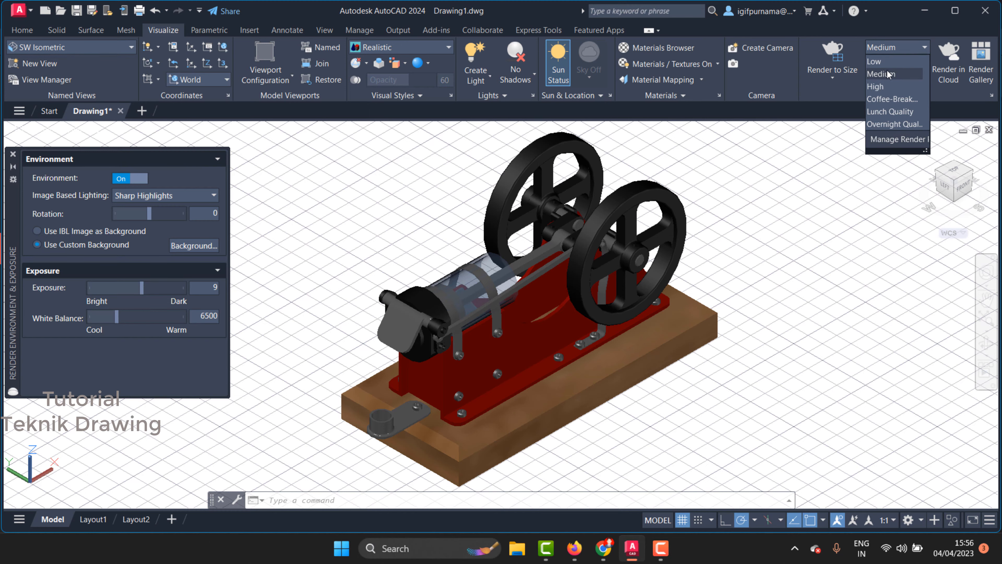
left_click(821, 103)
Render the engine model at 3300 x 2550 px (11 x 8.5 in @ 300dpi) and inspect the image at 100% zoom
left_click(832, 79)
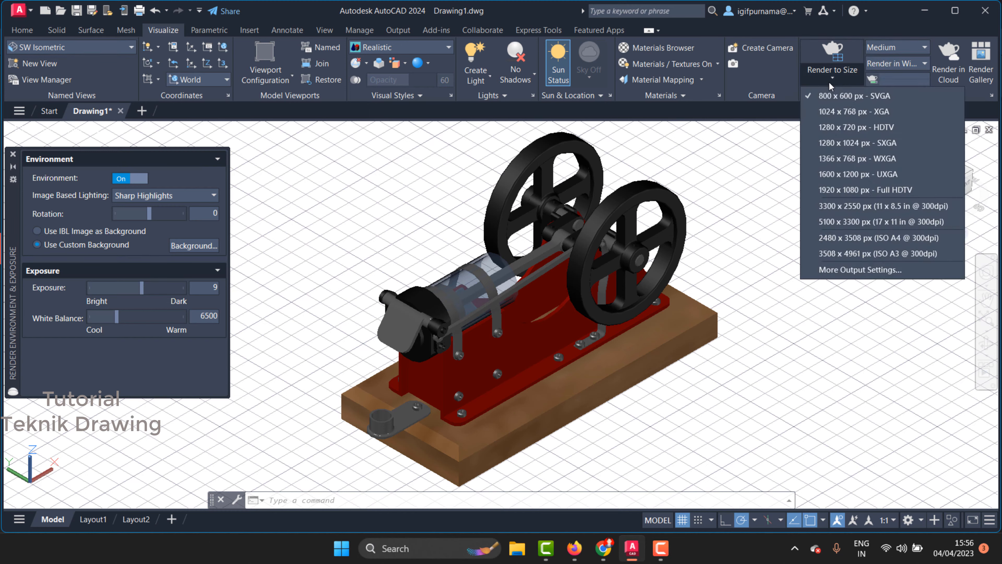
left_click(820, 219)
scroll(435, 339, "up", 2)
left_click(818, 57)
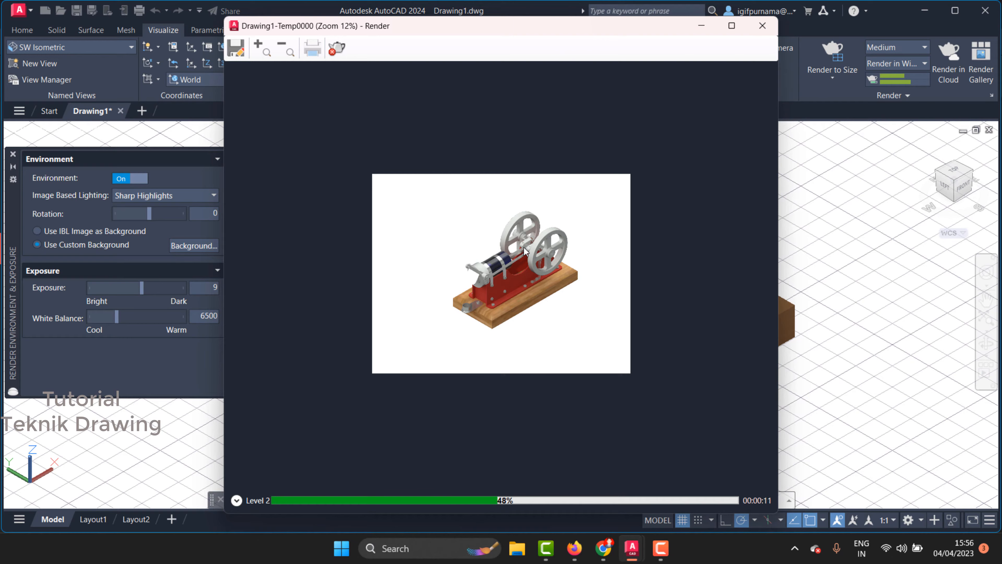
scroll(525, 247, "up", 2)
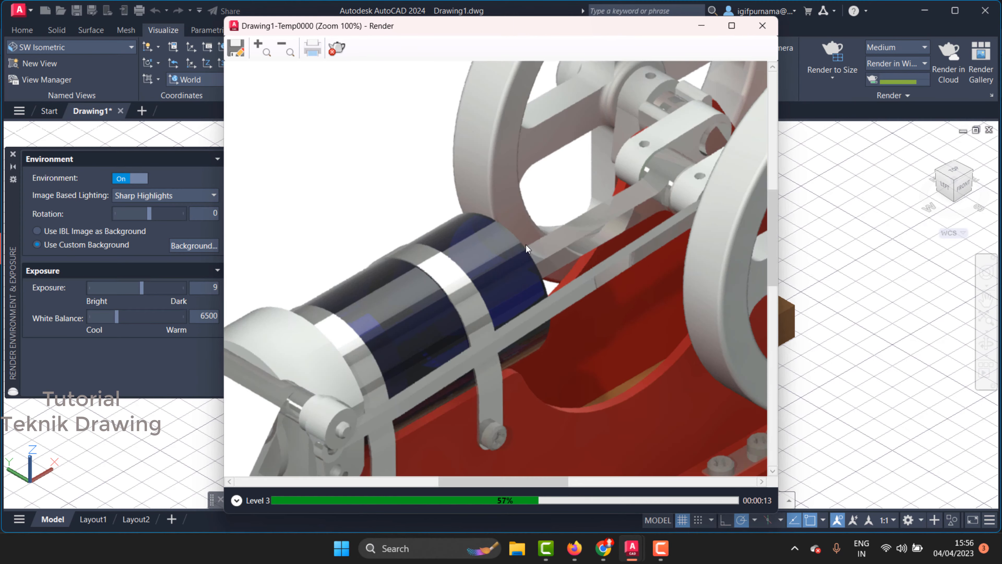
Inspect the engine render at several zoom levels until it completes and close the render window
scroll(526, 244, "down", 2)
scroll(548, 259, "up", 2)
scroll(499, 284, "down", 2)
scroll(494, 285, "up", 2)
scroll(493, 284, "down", 2)
scroll(493, 283, "up", 2)
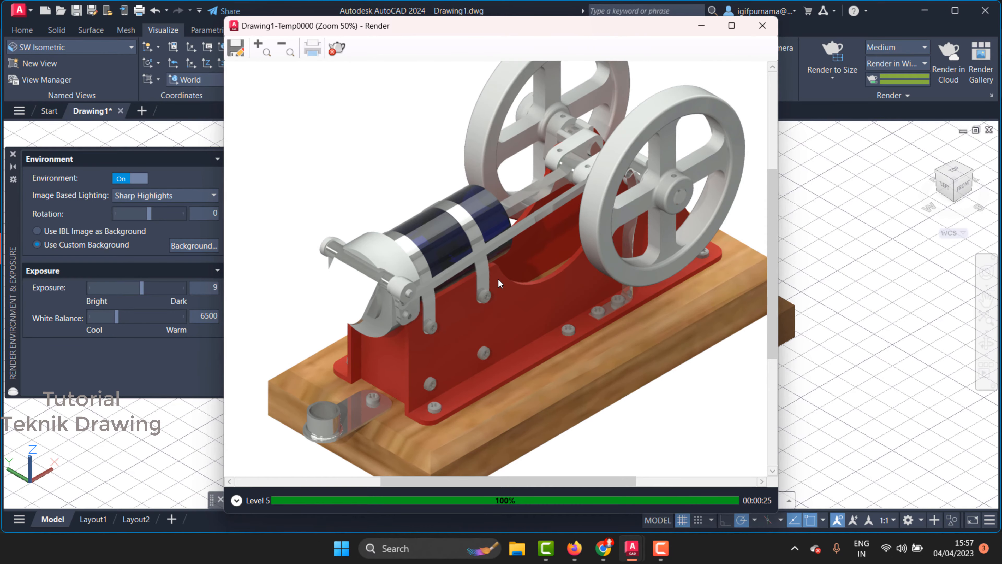
scroll(501, 276, "down", 1)
scroll(507, 251, "down", 1)
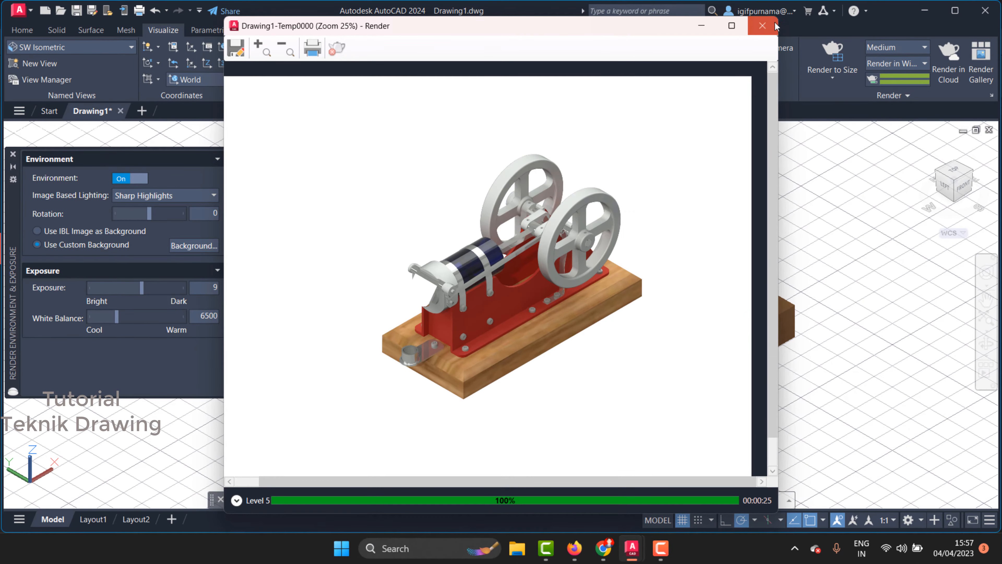
left_click(763, 26)
Open the Materials Browser and look through the Autodesk Library's material list with its list area widened
scroll(586, 180, "up", 2)
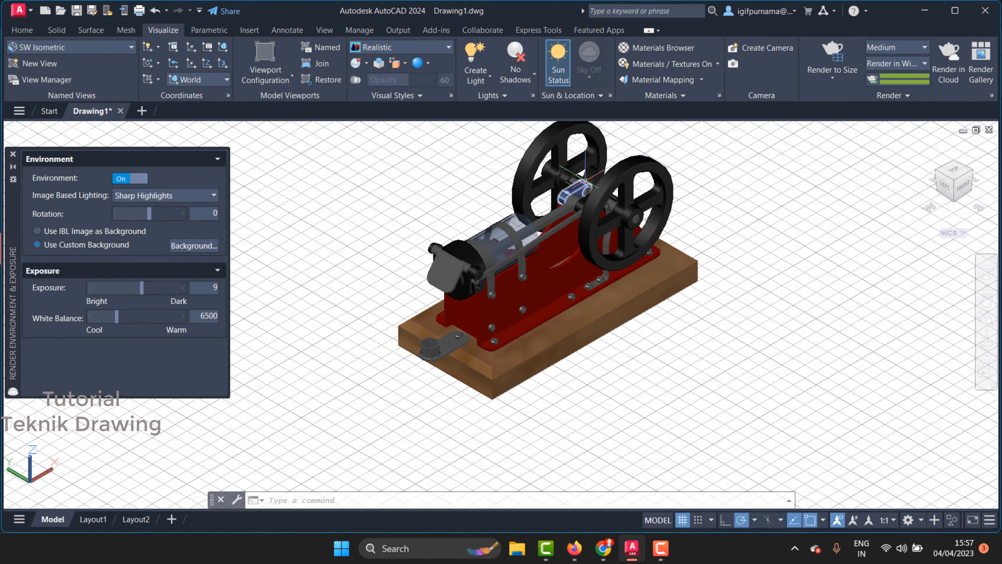
scroll(585, 180, "down", 1)
left_click(663, 47)
scroll(853, 377, "down", 4)
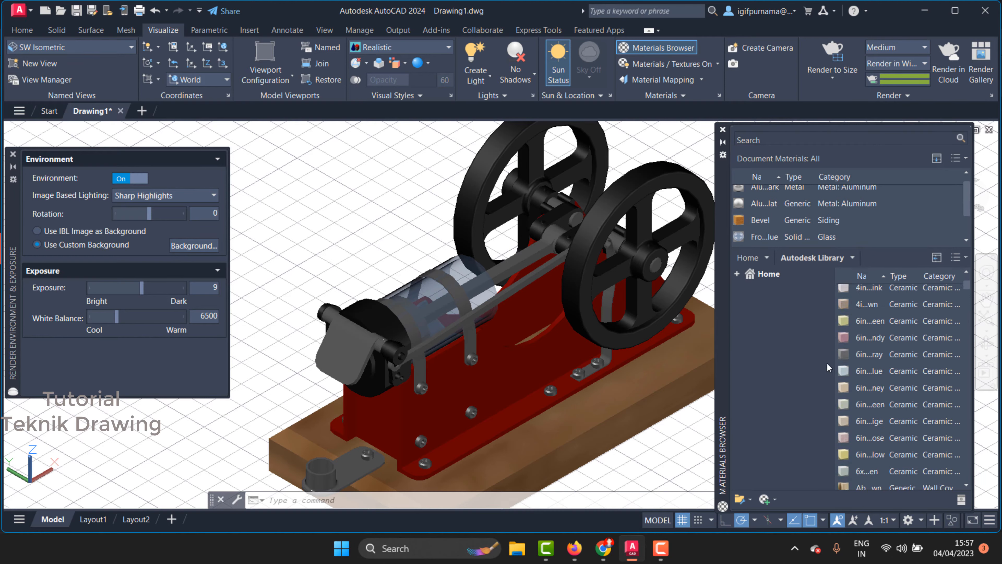
left_click_drag(835, 359, 764, 356)
scroll(821, 351, "down", 5)
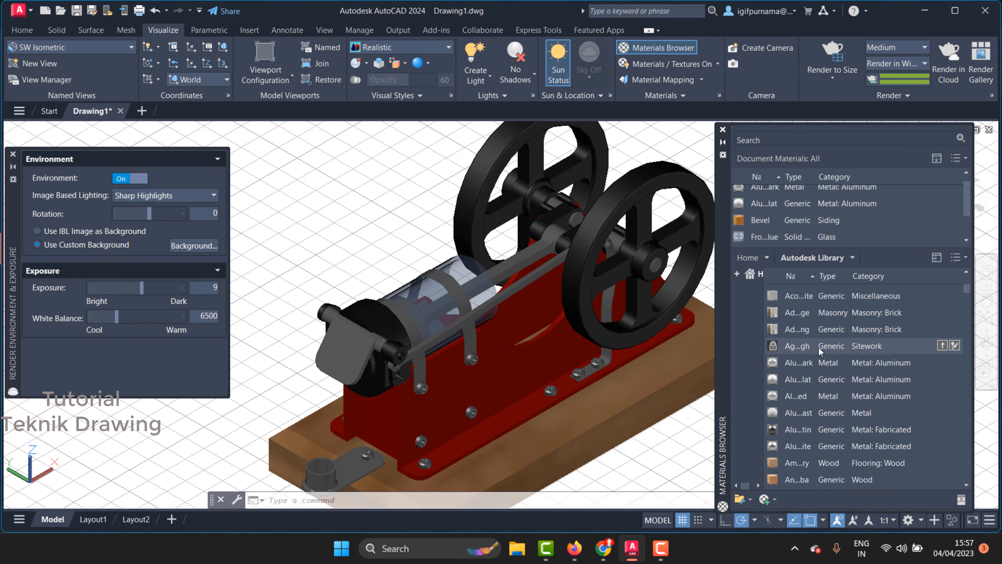
scroll(819, 346, "down", 5)
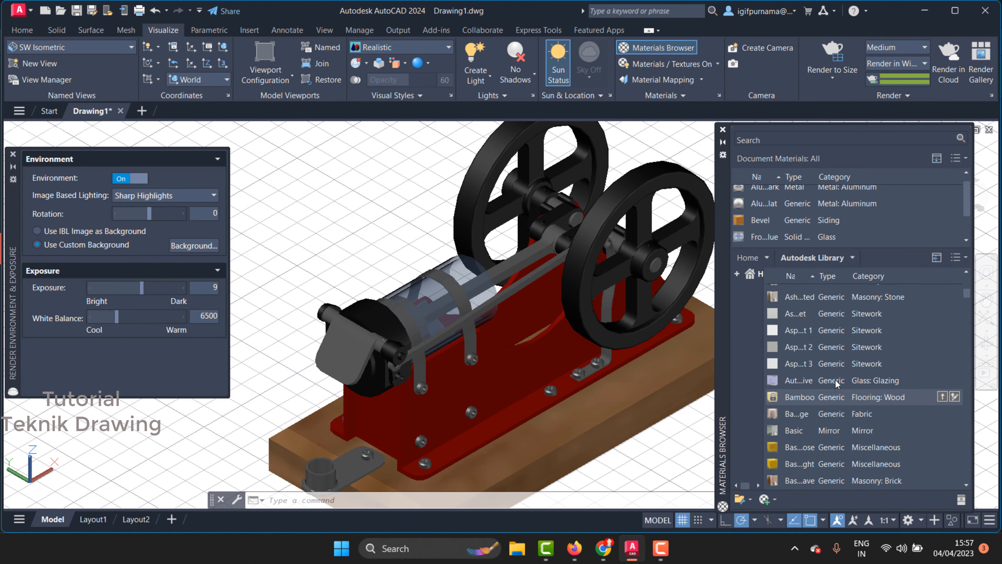
Expand the Autodesk Library's category tree and display the Aluminum materials under Metal
left_click(759, 274)
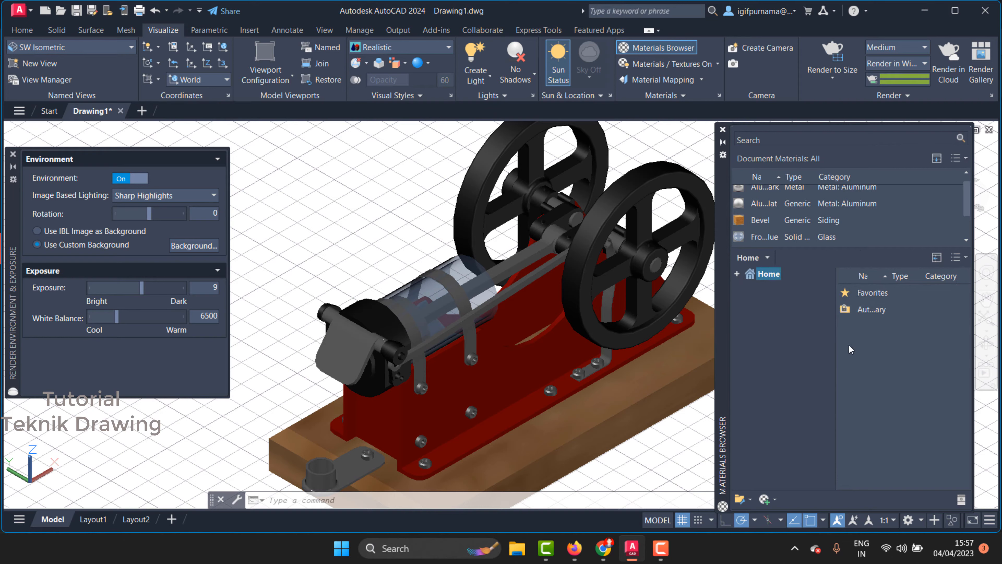
double_click(869, 315)
left_click(737, 274)
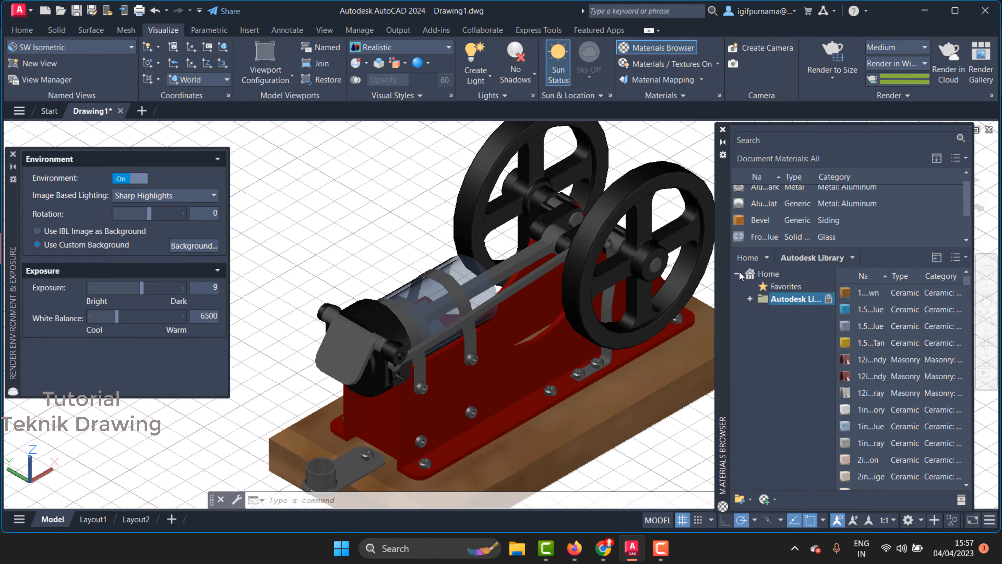
double_click(759, 299)
scroll(805, 444, "down", 1)
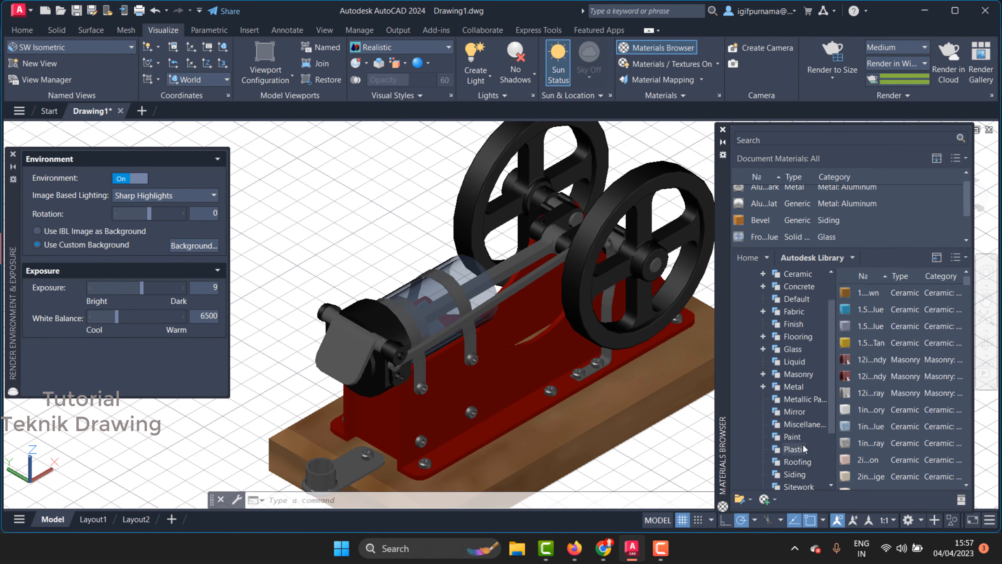
left_click(794, 386)
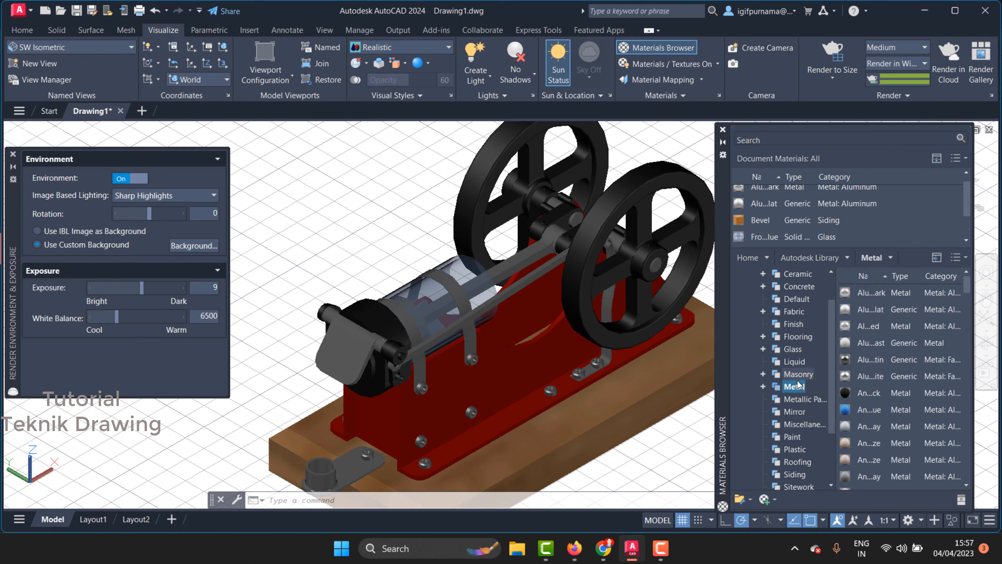
double_click(791, 386)
left_click(805, 398)
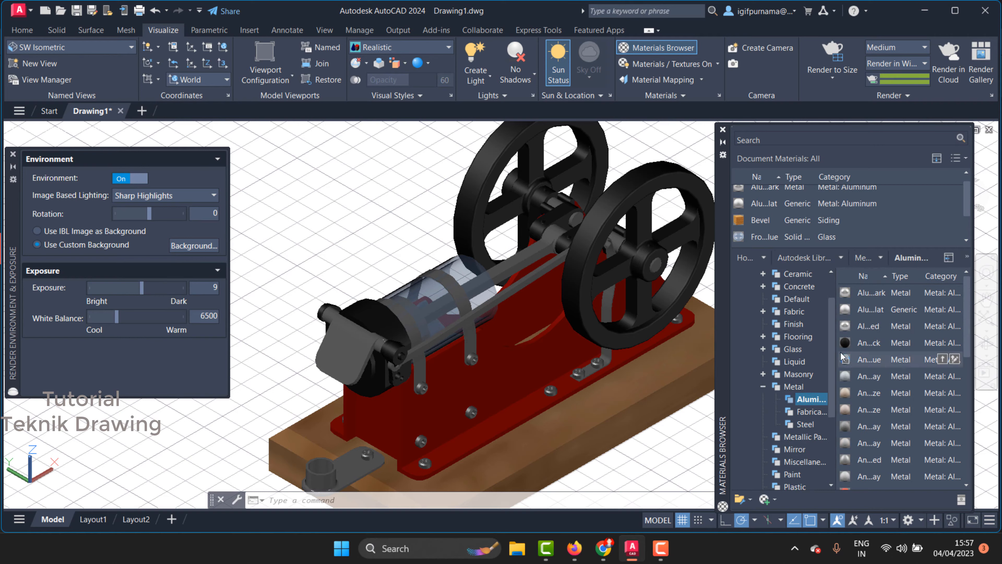
Add the Brushed aluminum material to the document and apply it to both flywheels
left_click_drag(826, 350, 766, 349)
scroll(837, 448, "down", 5)
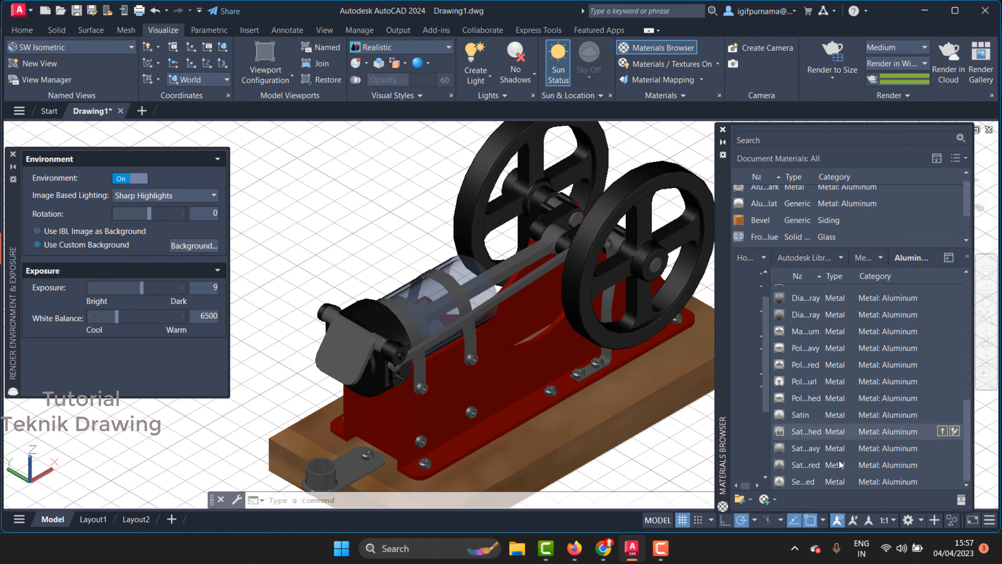
scroll(825, 430, "up", 2)
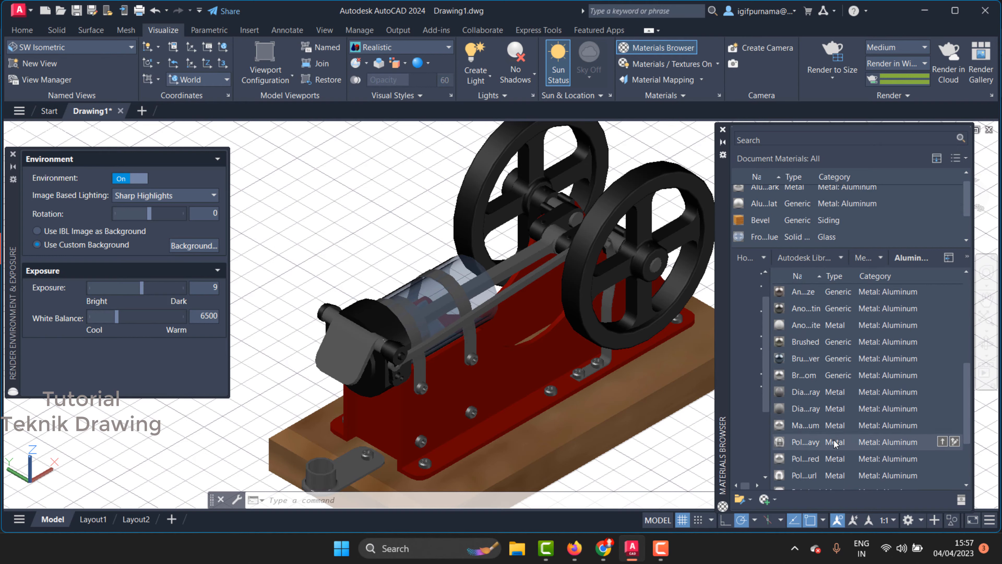
scroll(823, 334, "up", 1)
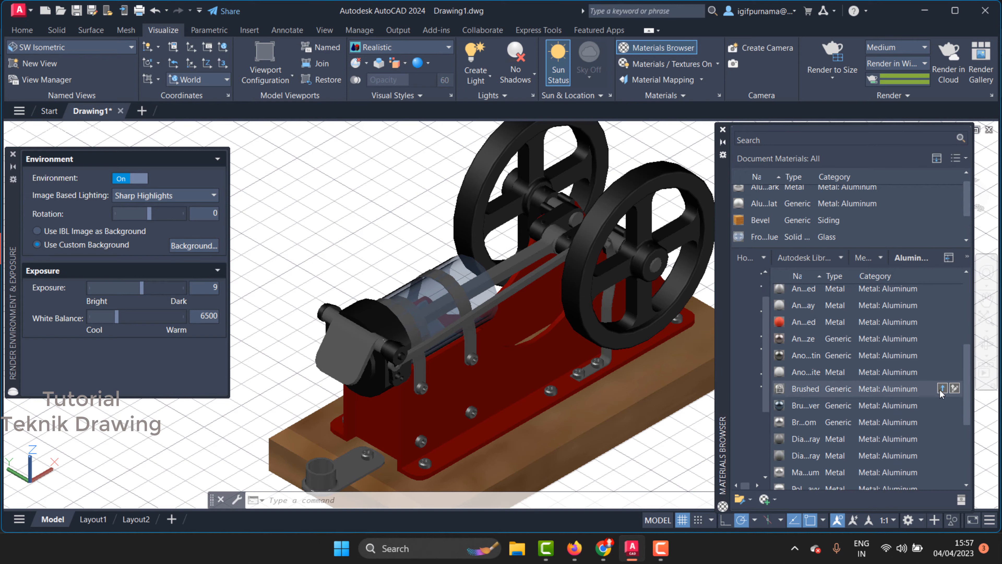
left_click(942, 388)
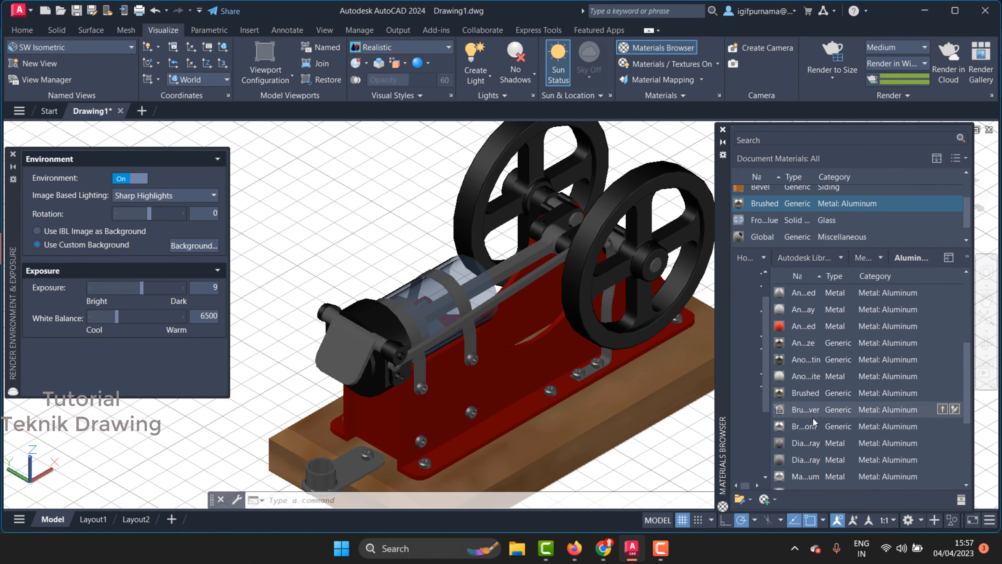
mouse_move(738, 206)
left_mouse_down()
mouse_move(655, 218)
mouse_move(646, 202)
left_mouse_up()
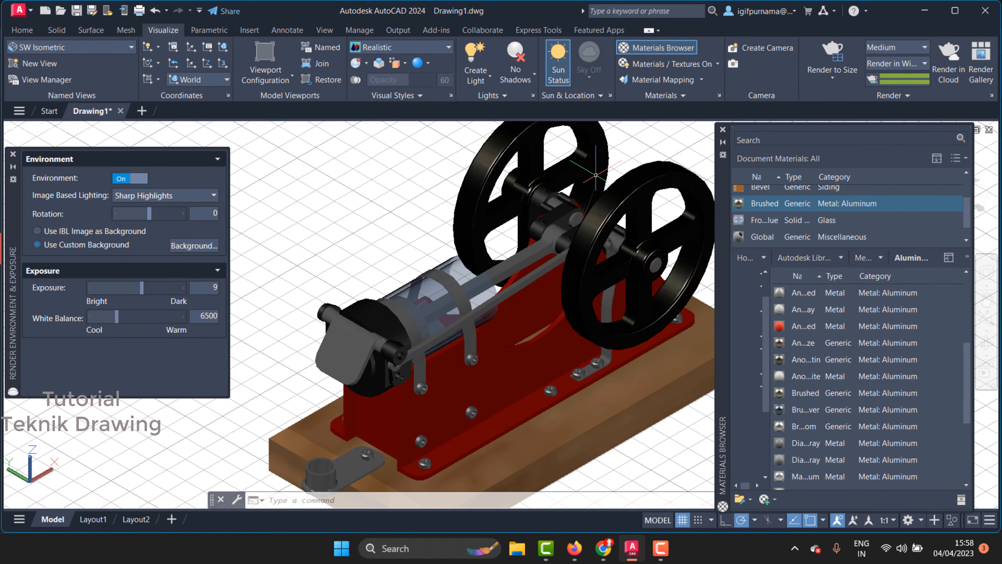
Render the engine with the brushed aluminum flywheels, inspect their finish up close, and close the render window
left_click(828, 51)
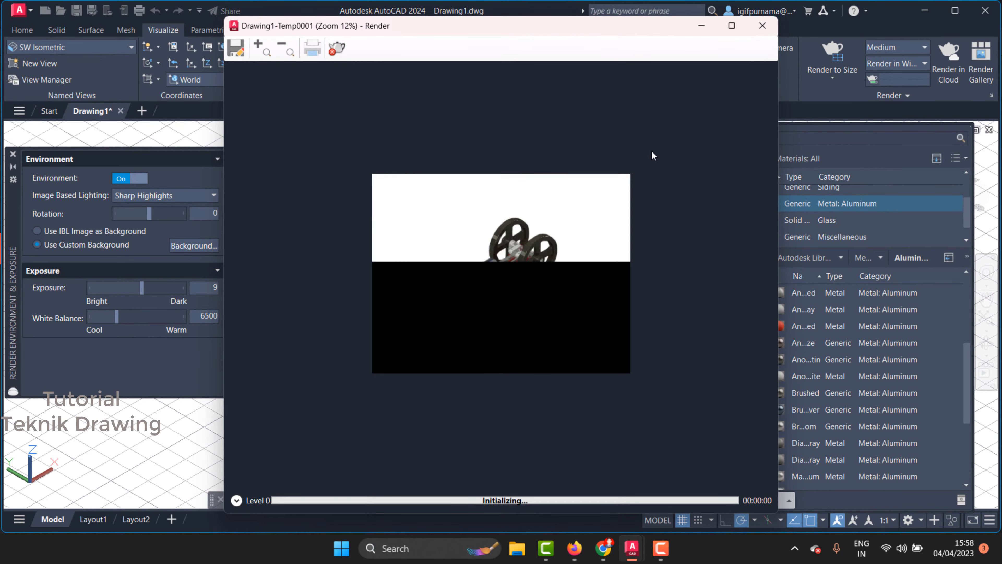
scroll(506, 265, "up", 4)
scroll(509, 256, "down", 2)
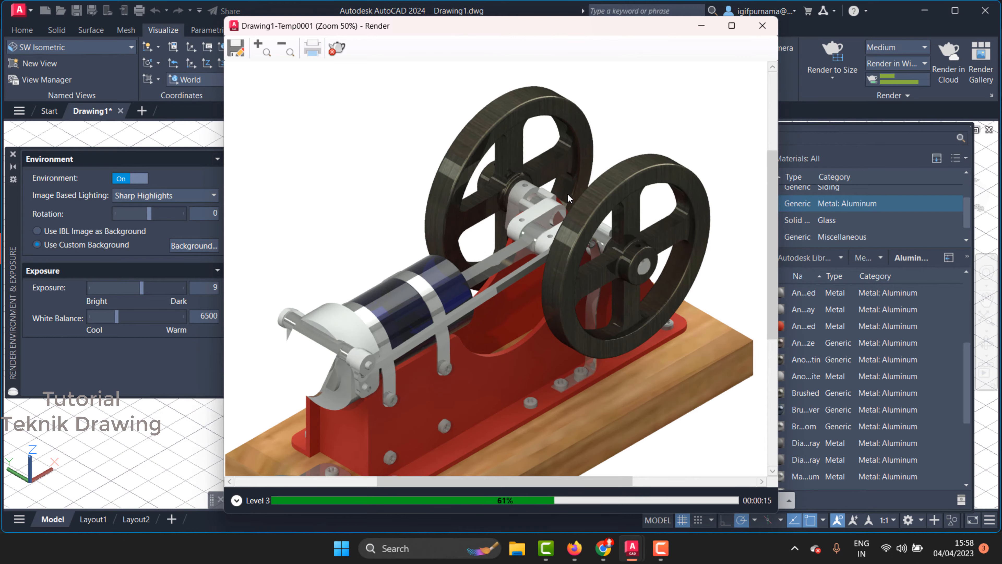
scroll(567, 193, "down", 1)
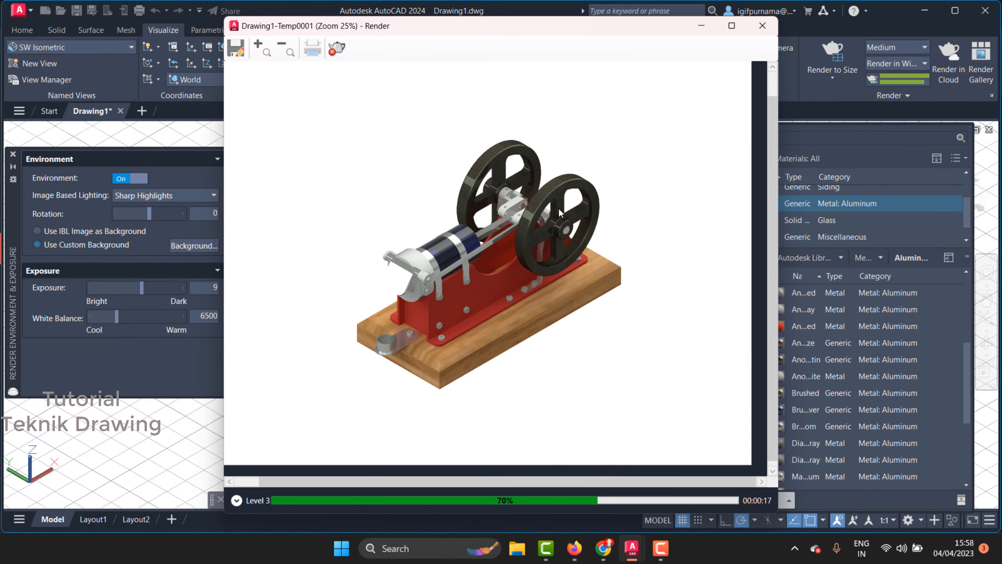
scroll(542, 222, "up", 1)
left_click(762, 26)
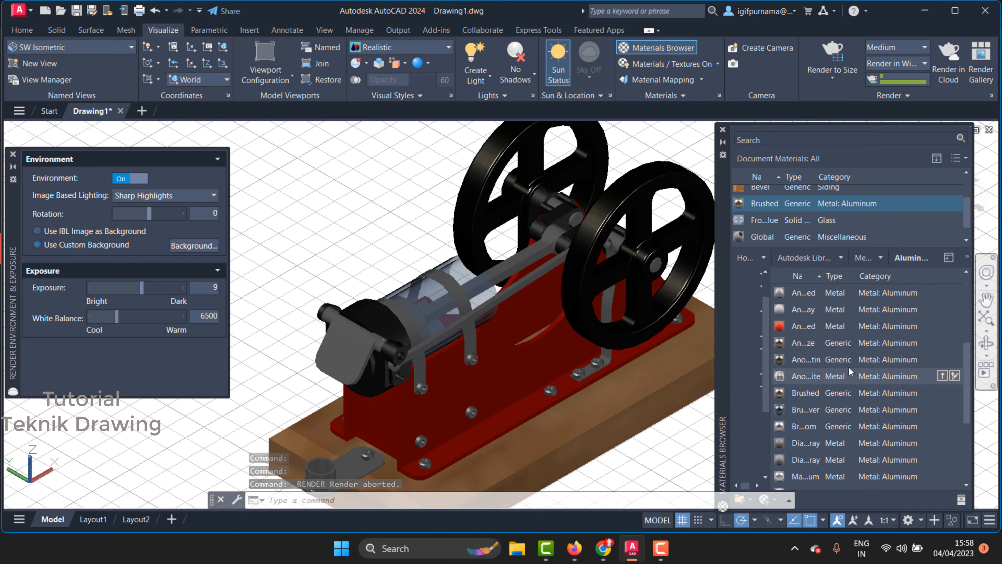
Add the black "An...ck" aluminum material to the document and apply it to both flywheels
scroll(813, 357, "down", 1)
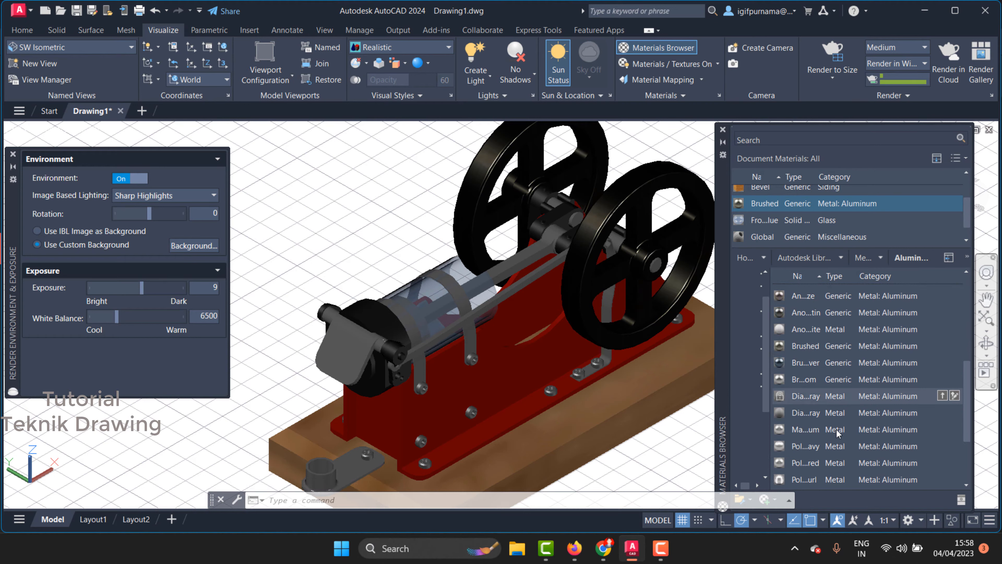
scroll(825, 394, "up", 3)
scroll(829, 417, "up", 2)
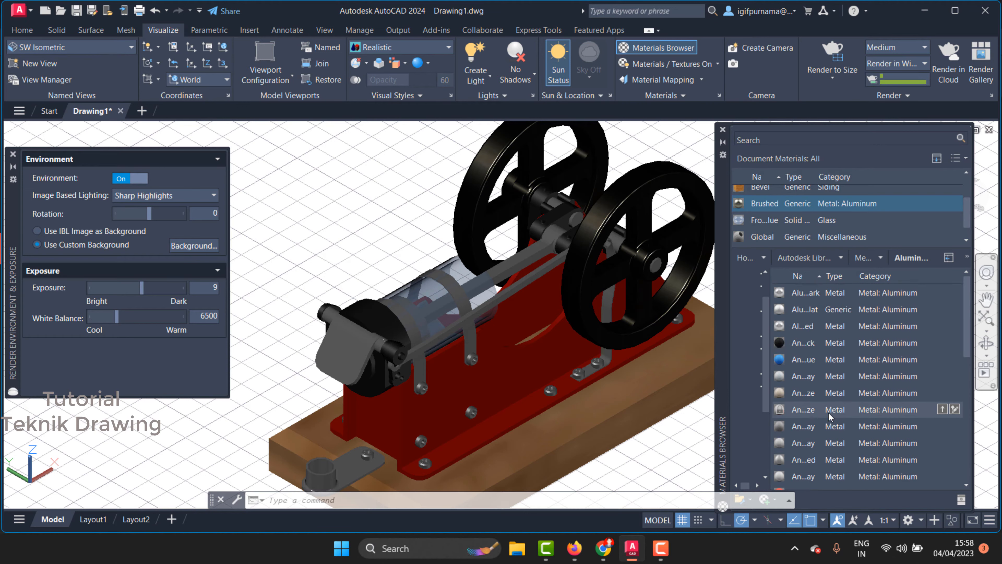
left_click(942, 342)
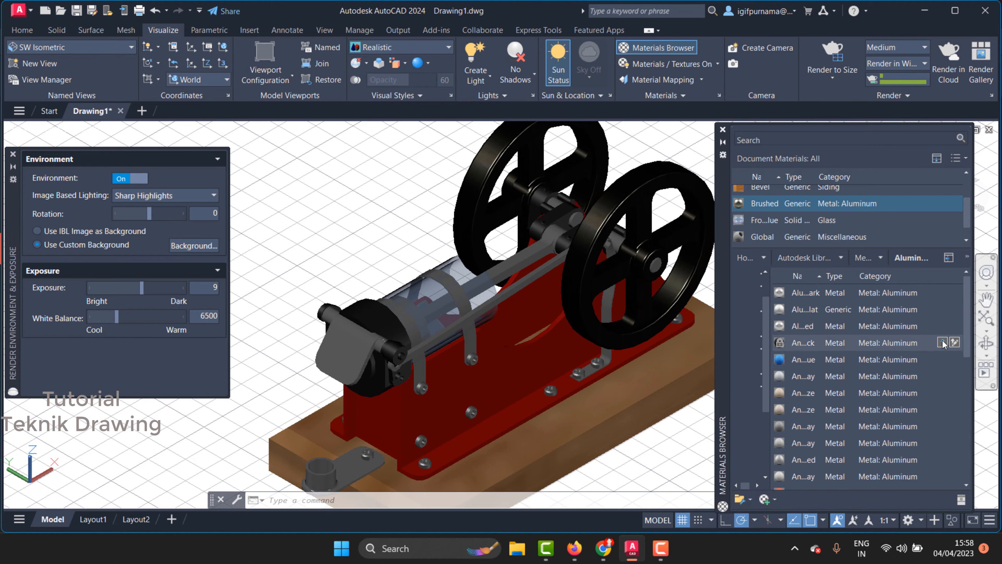
left_click_drag(761, 203, 650, 232)
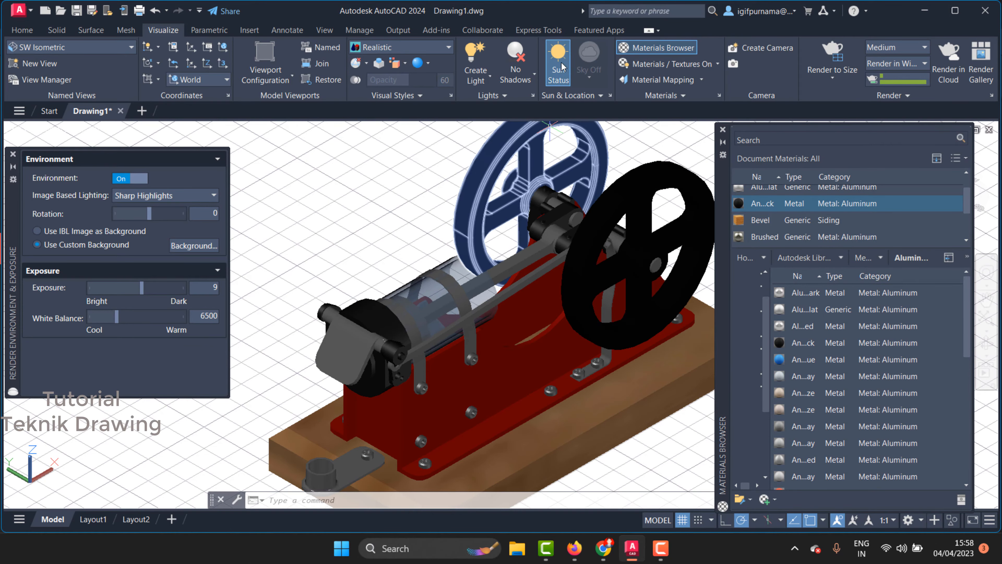
Render the engine with the solid black flywheels, check their appearance at 50% zoom, and close the render window
left_click(831, 53)
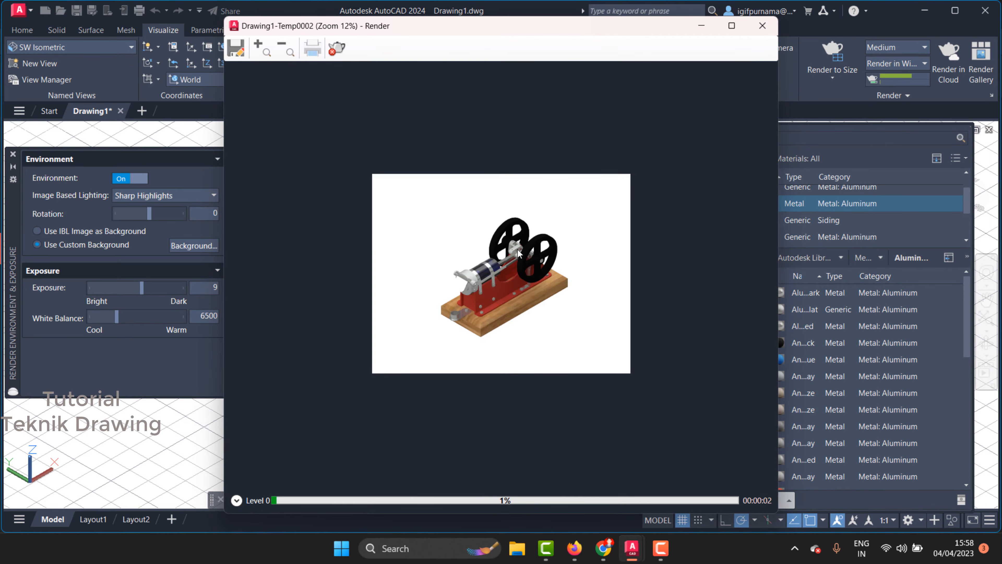
scroll(542, 214, "up", 3)
scroll(580, 180, "down", 1)
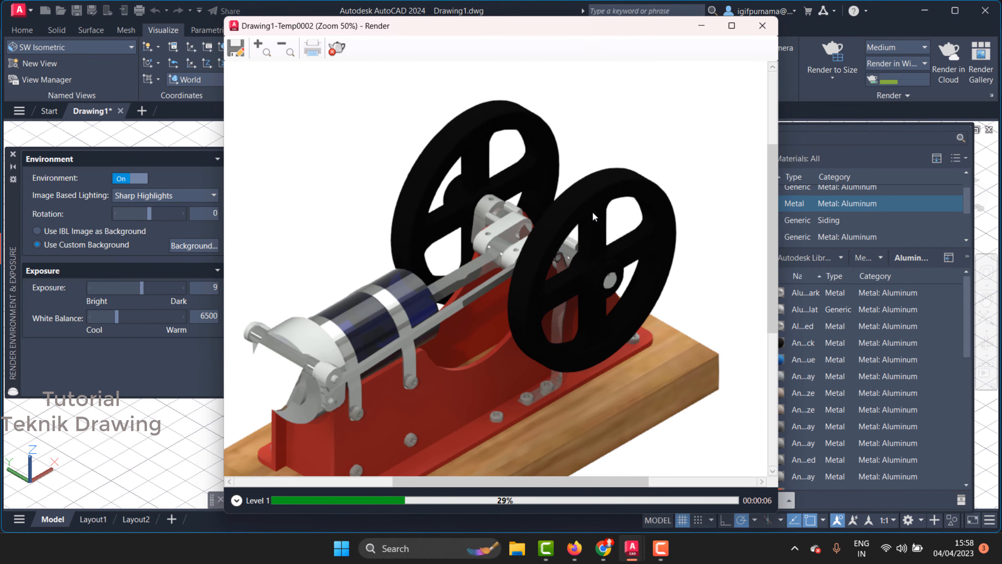
left_click(763, 26)
Add the "Alu...tin" material from the Fabricated metal category to the document and apply it to both flywheels
scroll(839, 374, "down", 5)
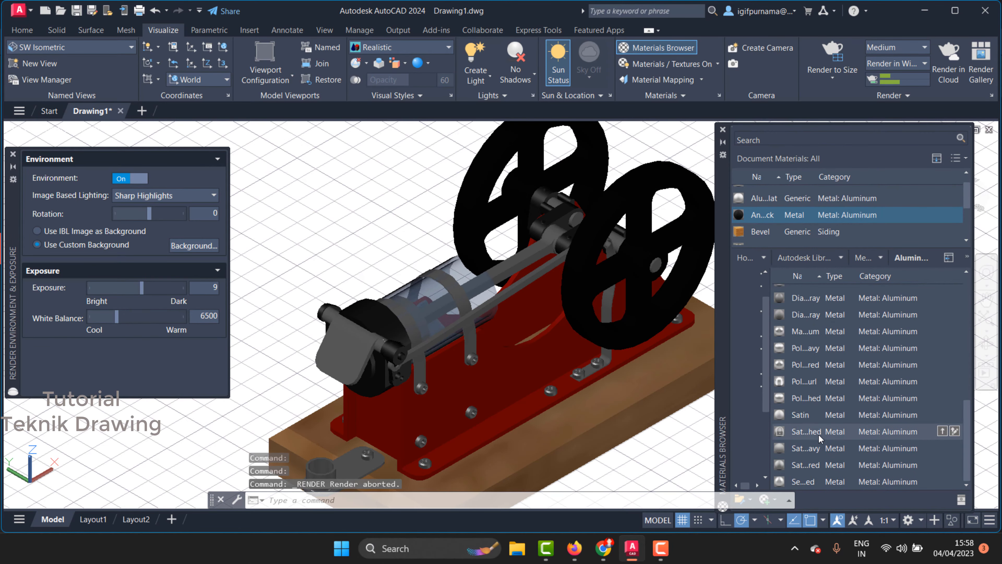
scroll(827, 458, "up", 5)
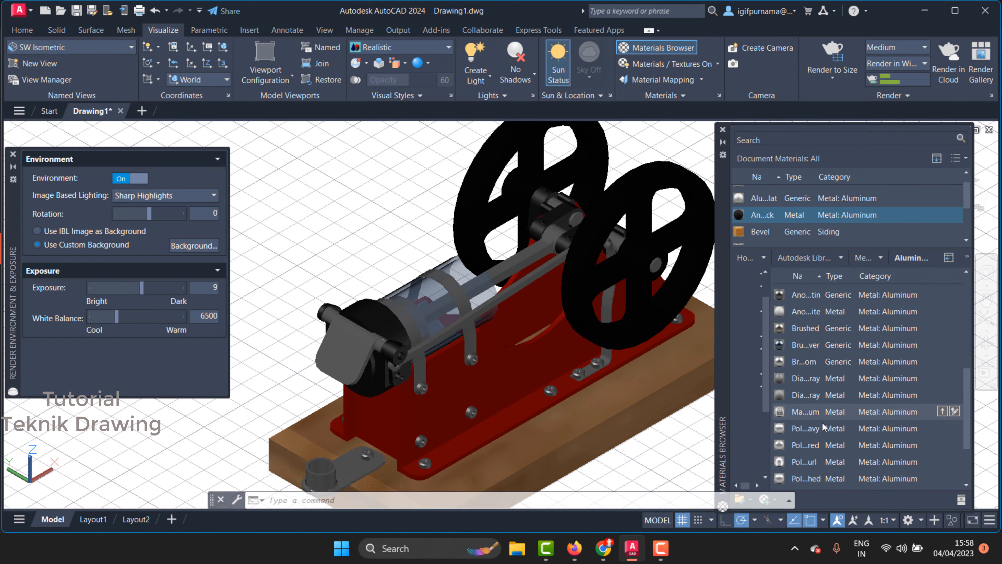
scroll(828, 468, "up", 5)
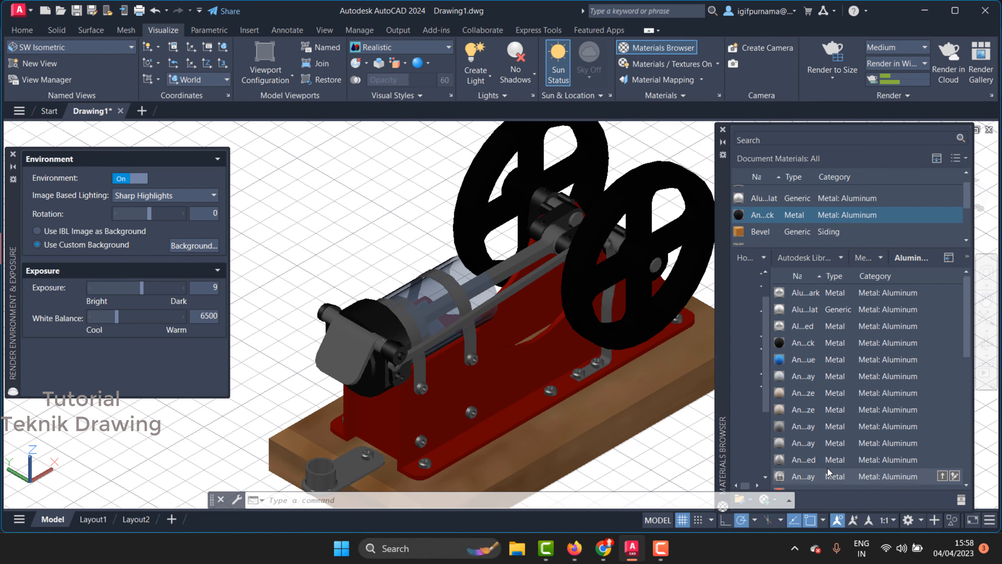
left_click_drag(769, 341, 848, 341)
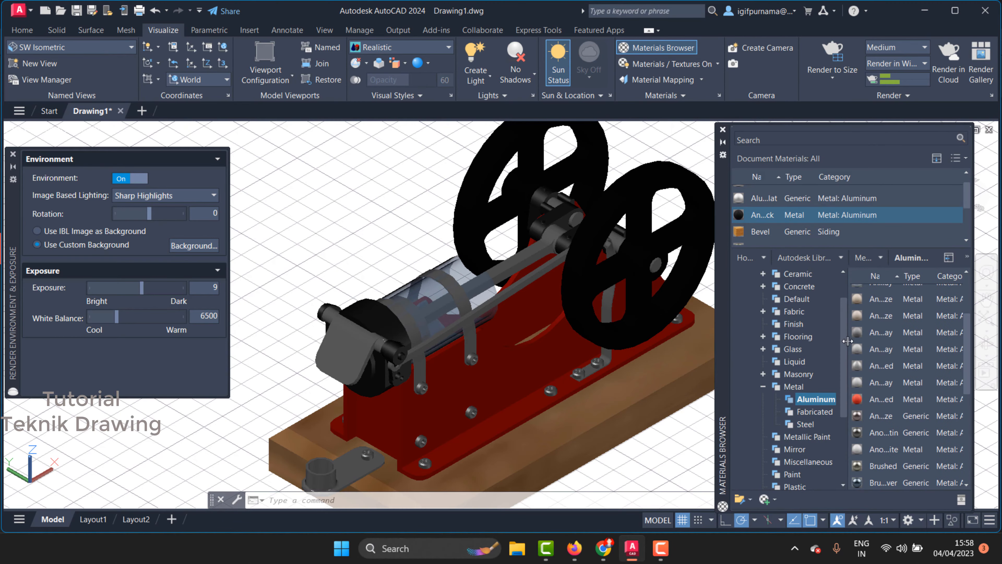
left_click(813, 412)
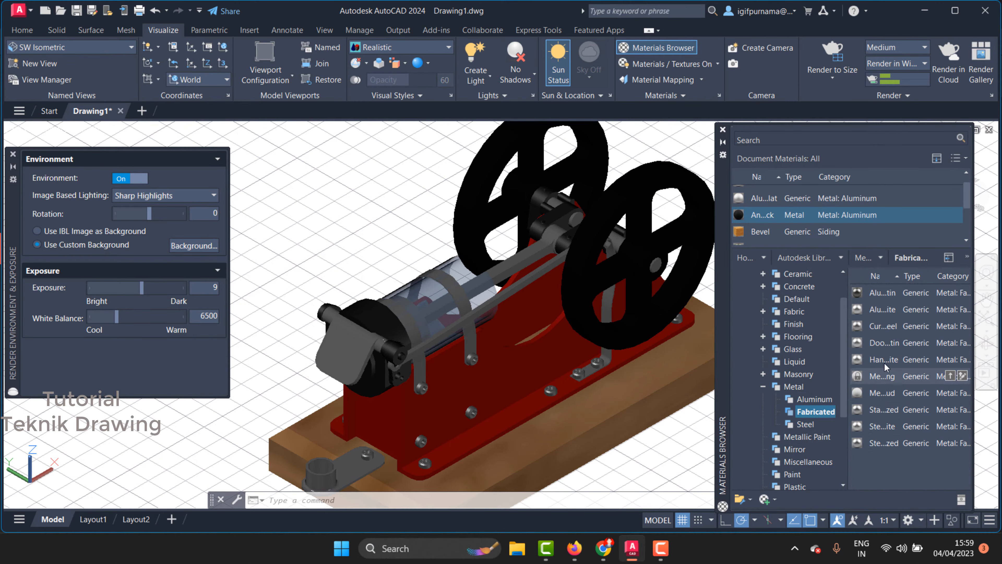
left_click(950, 292)
left_click_drag(741, 205, 647, 198)
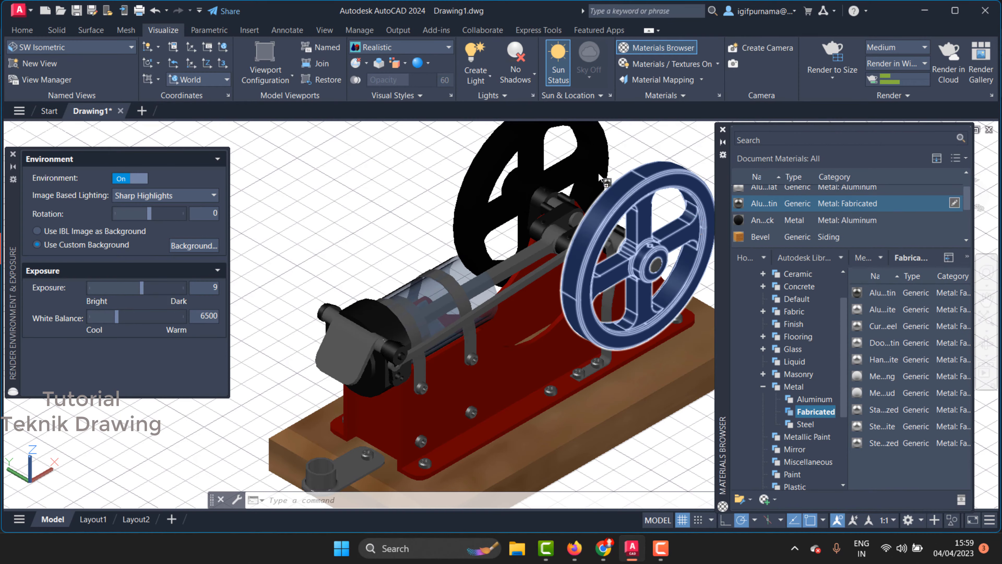
Render the engine with the fabricated-metal flywheels and inspect their finish at close and wider zoom levels
left_click(833, 54)
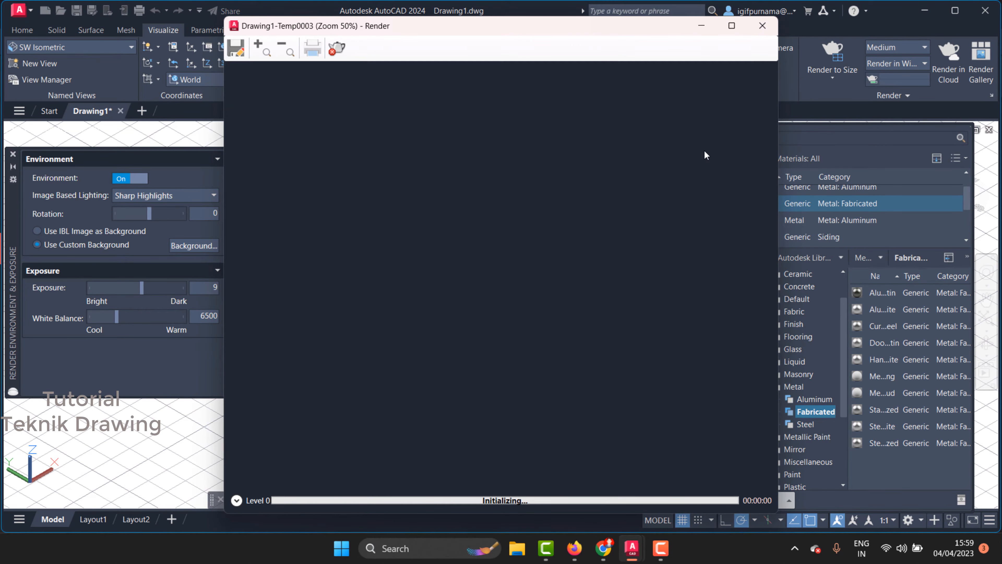
scroll(493, 252, "up", 5)
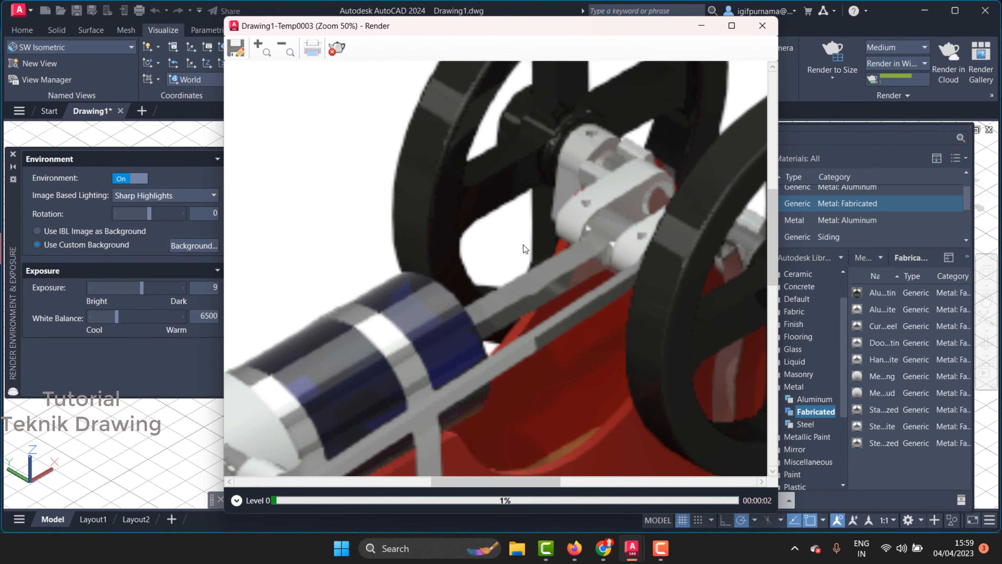
scroll(523, 244, "down", 2)
scroll(585, 237, "up", 2)
scroll(545, 199, "down", 3)
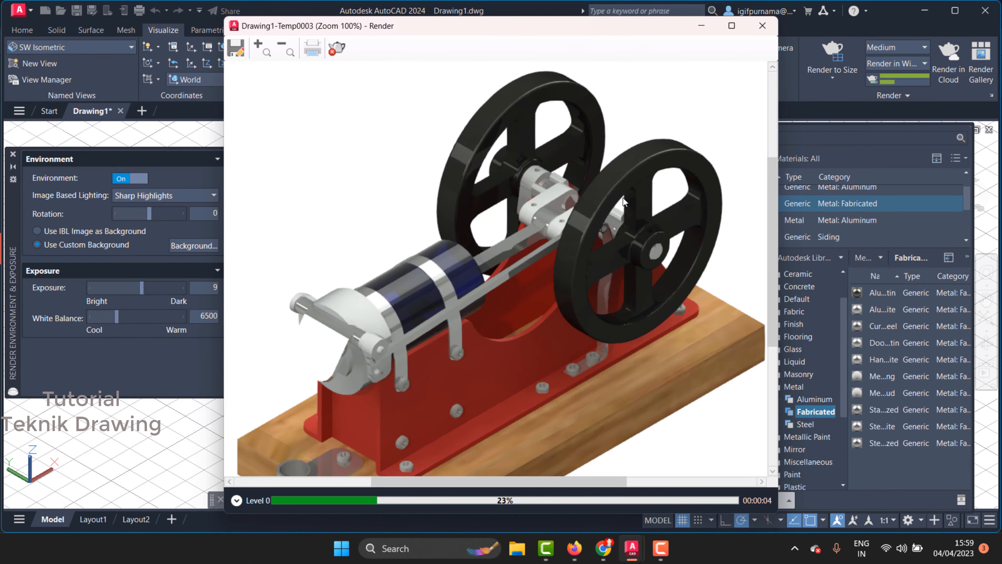
Inspect the dark fabricated-metal flywheels in the render at close and wider zoom, and close the render window
scroll(623, 197, "up", 4)
scroll(590, 189, "down", 2)
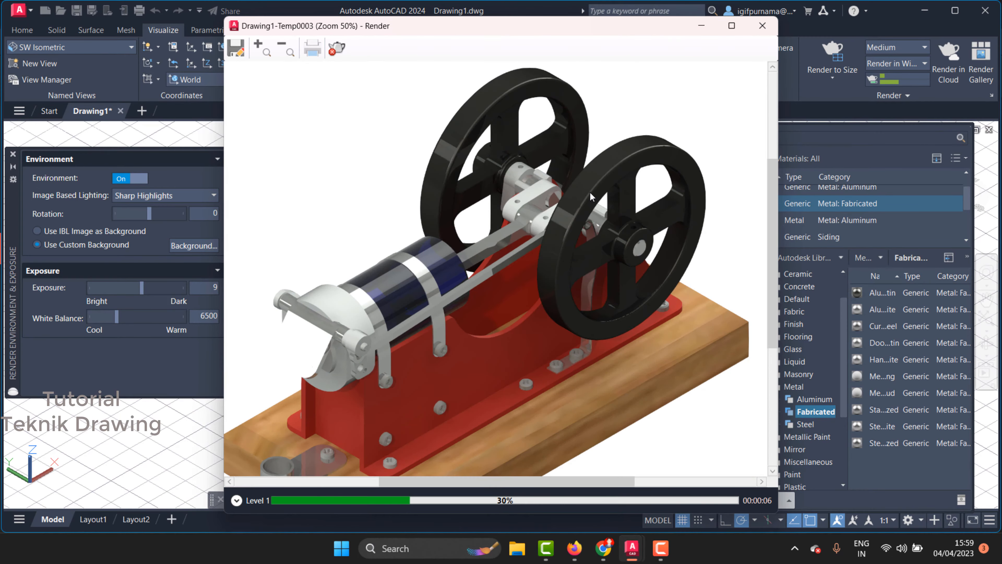
scroll(642, 277, "up", 2)
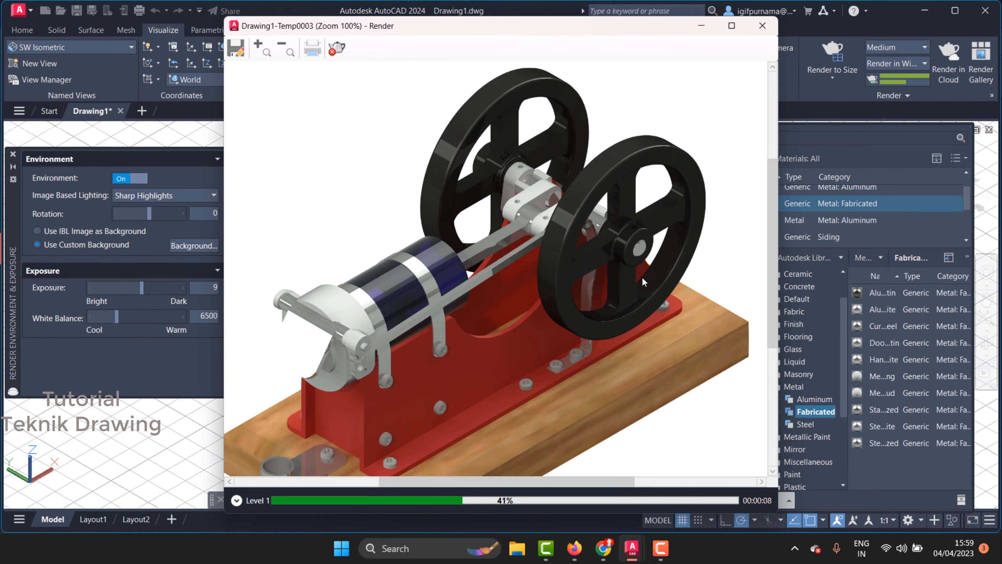
scroll(607, 242, "down", 2)
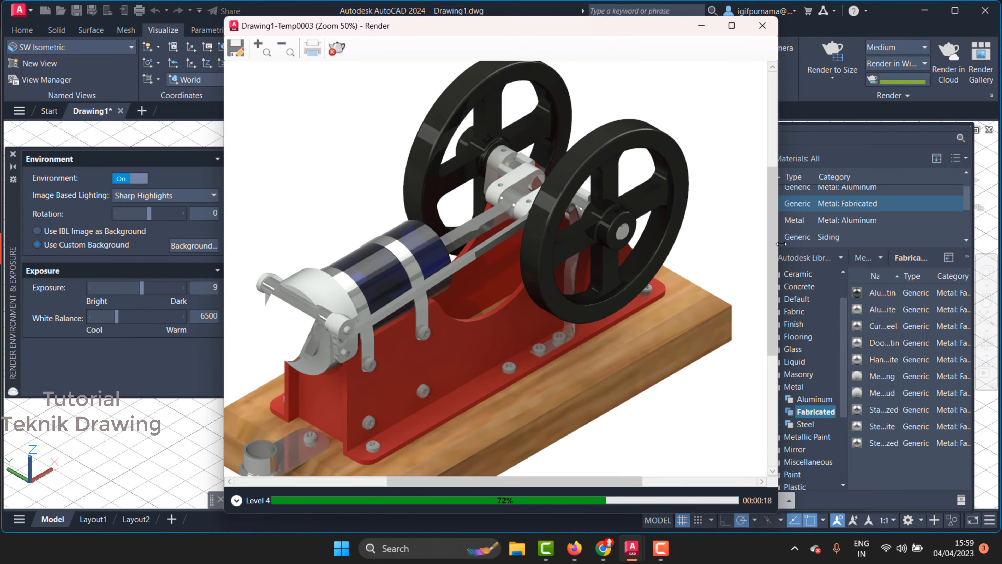
scroll(497, 277, "down", 2)
scroll(529, 255, "up", 2)
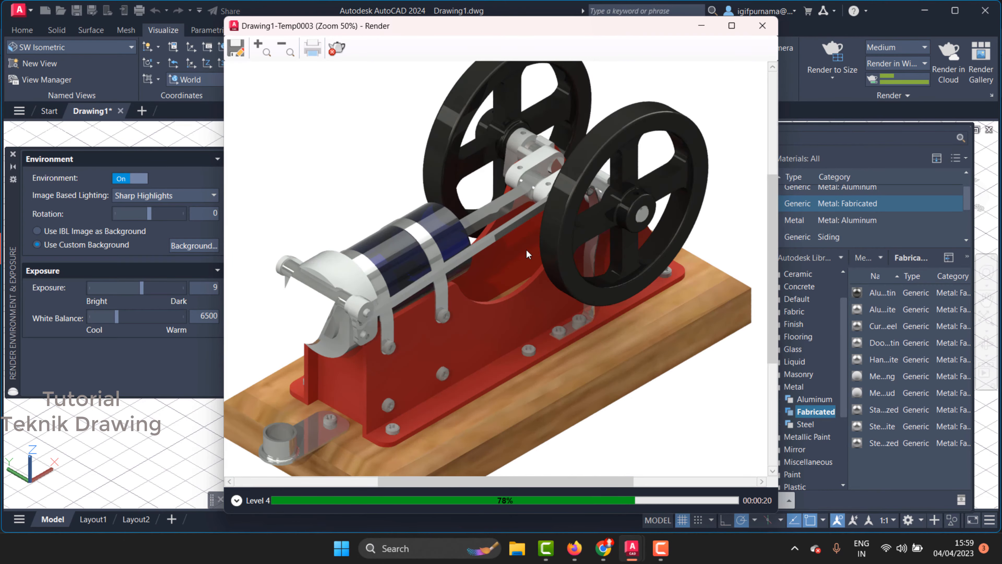
scroll(454, 260, "down", 1)
scroll(455, 260, "up", 1)
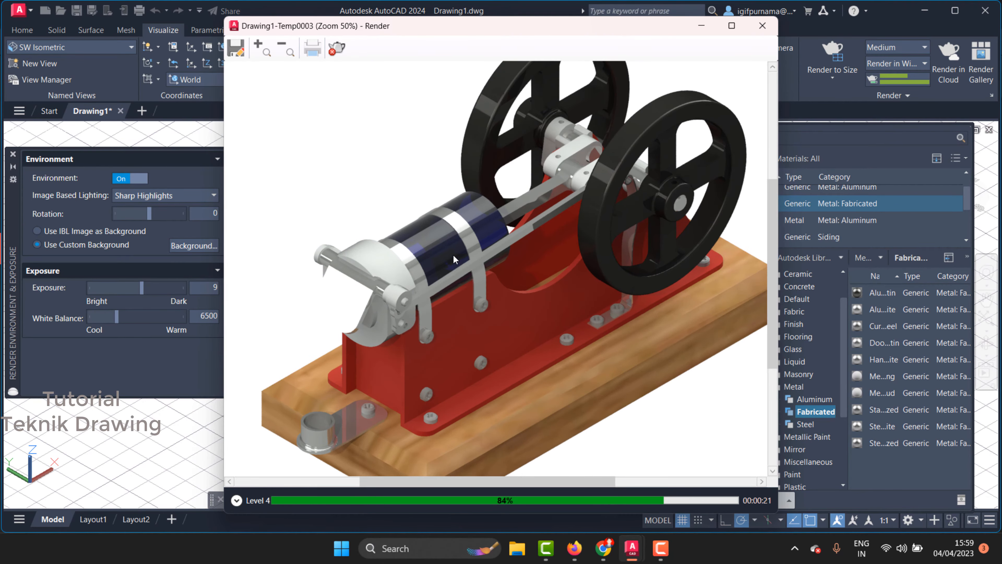
left_click(762, 25)
Add the generic "Sta...ght" material from the Steel category to the document and apply it to both flywheels
left_click(805, 424)
scroll(878, 381, "down", 5)
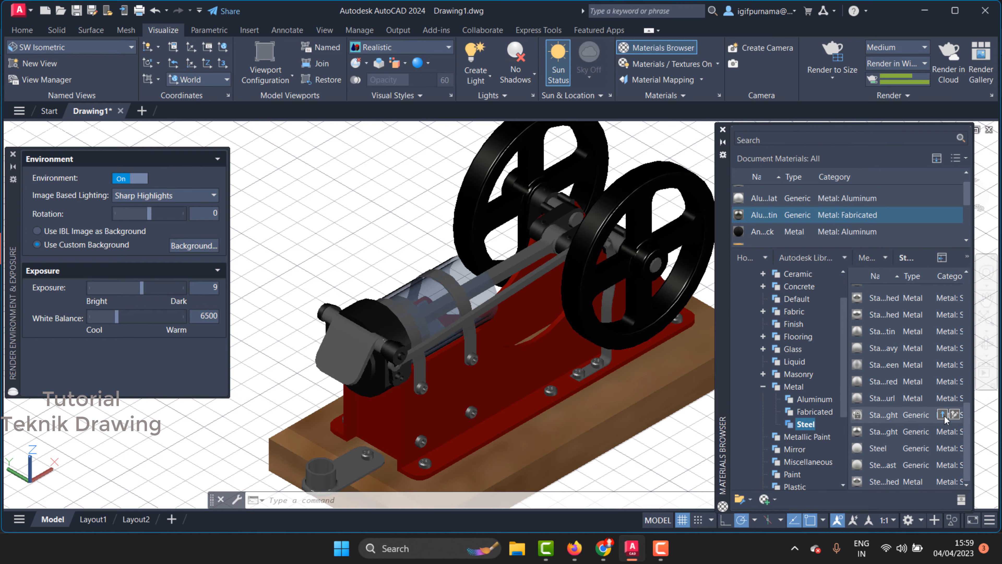
left_click(943, 415)
left_click_drag(687, 225, 687, 226)
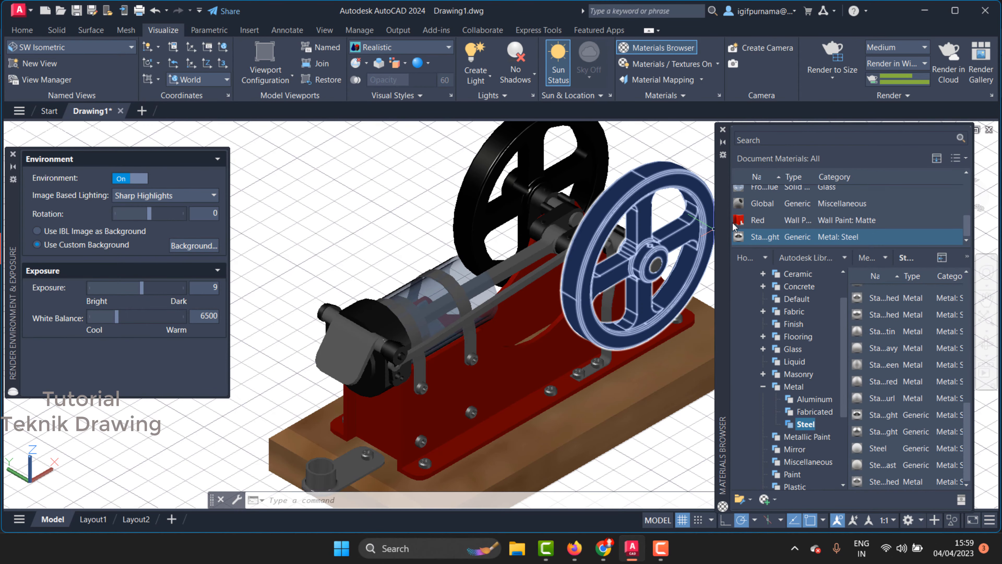
Render the engine with the steel flywheels, check their finish at 50% zoom, and close the render window
left_click(832, 71)
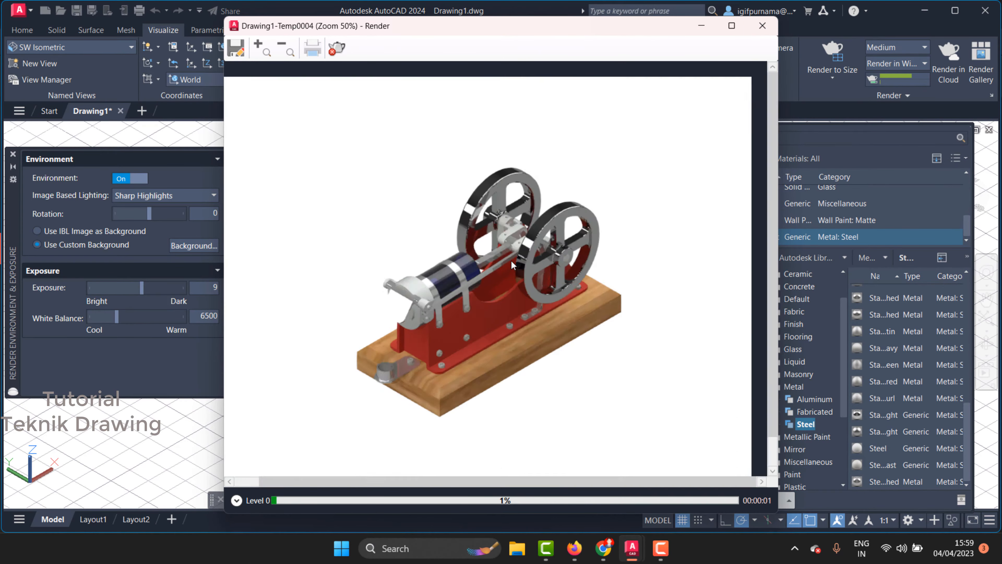
scroll(574, 202, "up", 2)
scroll(595, 185, "down", 2)
scroll(616, 186, "up", 2)
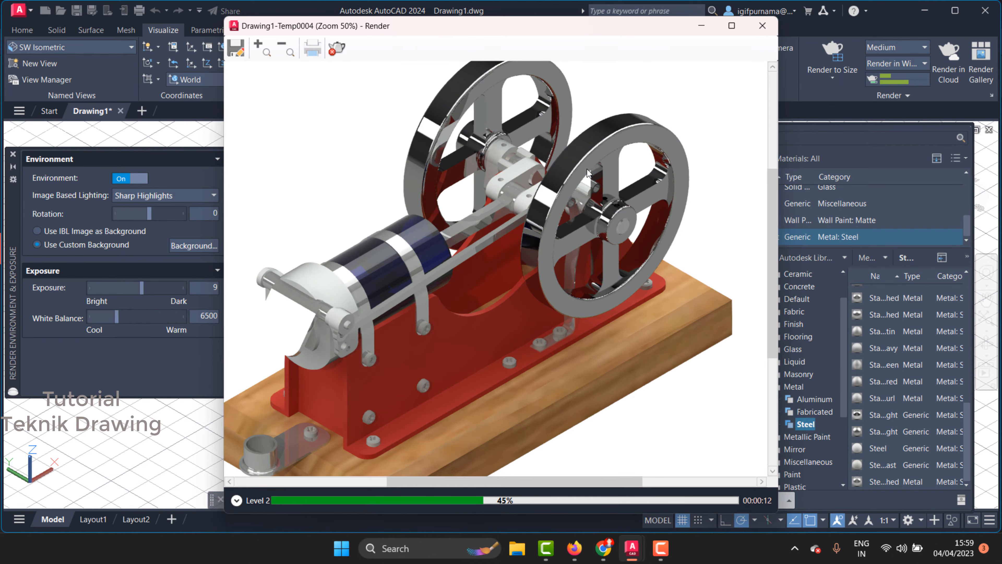
left_click(763, 25)
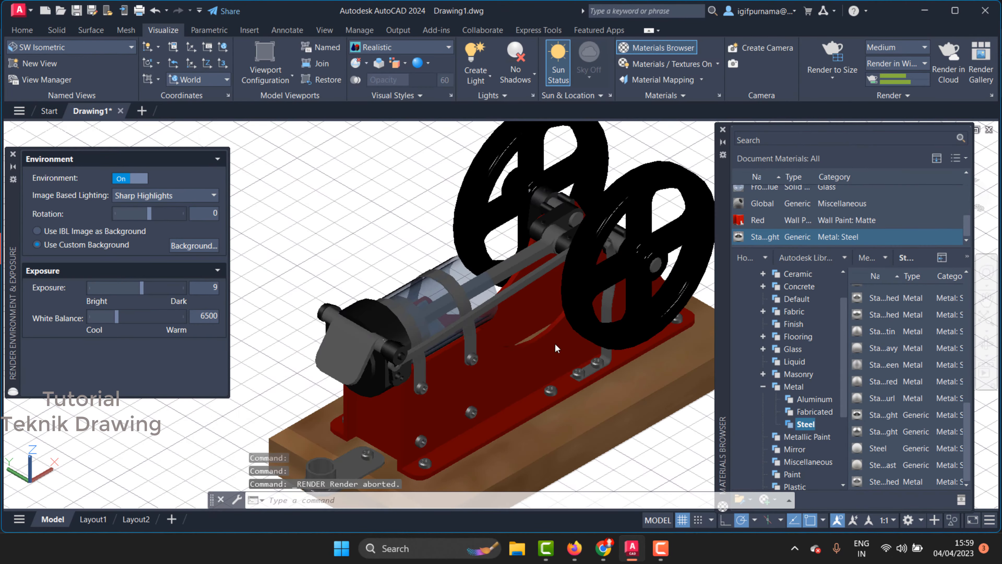
Apply the "Sta...ght" steel material to the small burner holder arm at the front end of the wooden base
scroll(566, 263, "down", 2)
left_click_drag(736, 240, 328, 399)
scroll(350, 302, "up", 2)
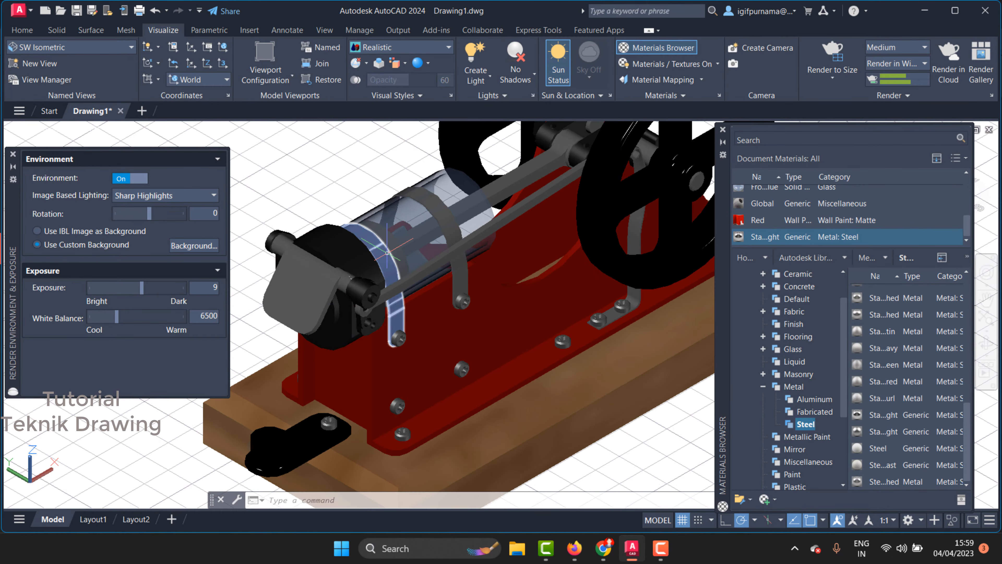
Enlarge the document materials list until all the materials in the drawing are shown
scroll(395, 268, "up", 2)
scroll(407, 255, "down", 1)
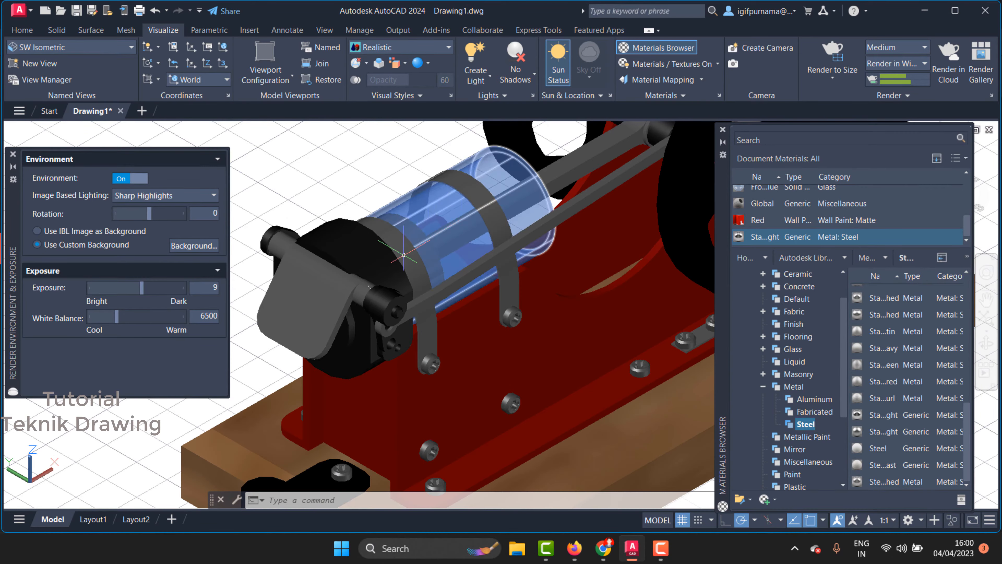
scroll(408, 256, "down", 3)
scroll(477, 208, "up", 3)
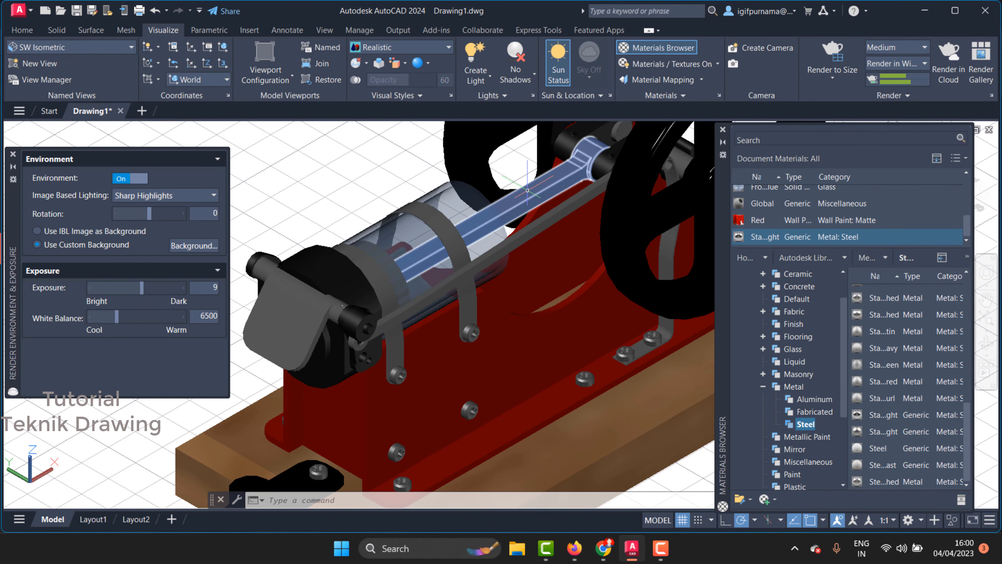
scroll(433, 246, "down", 3)
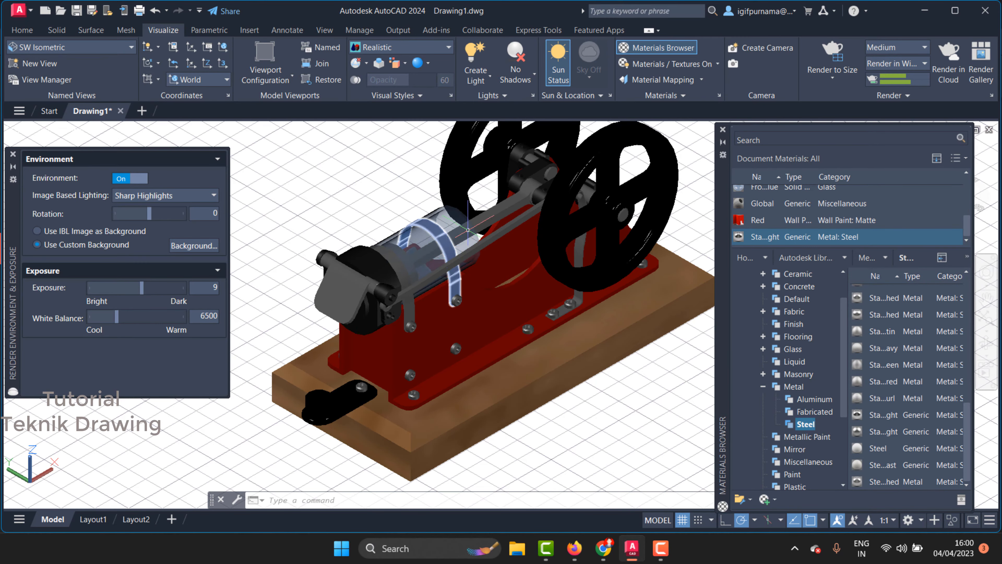
scroll(464, 229, "up", 2)
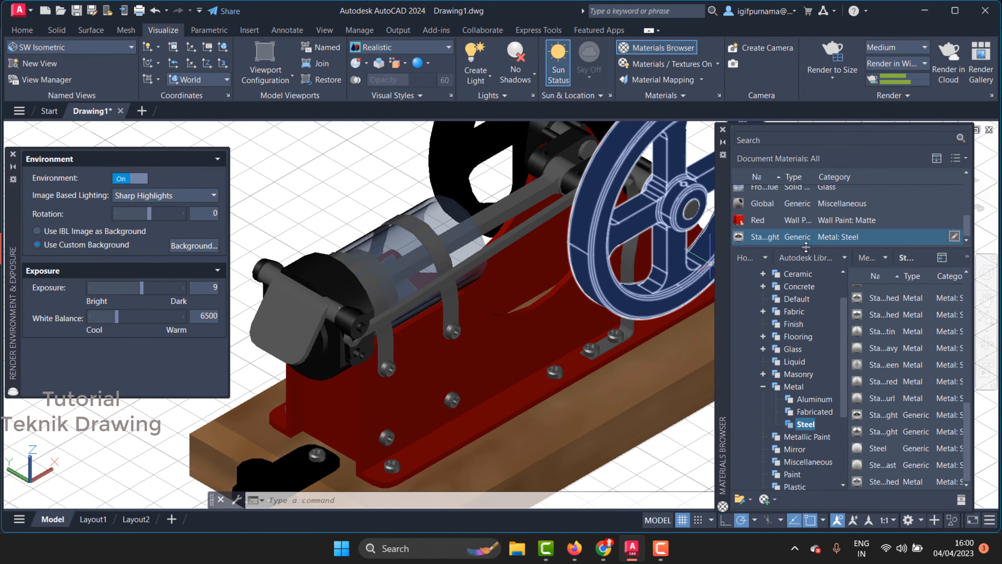
left_click_drag(813, 246, 814, 355)
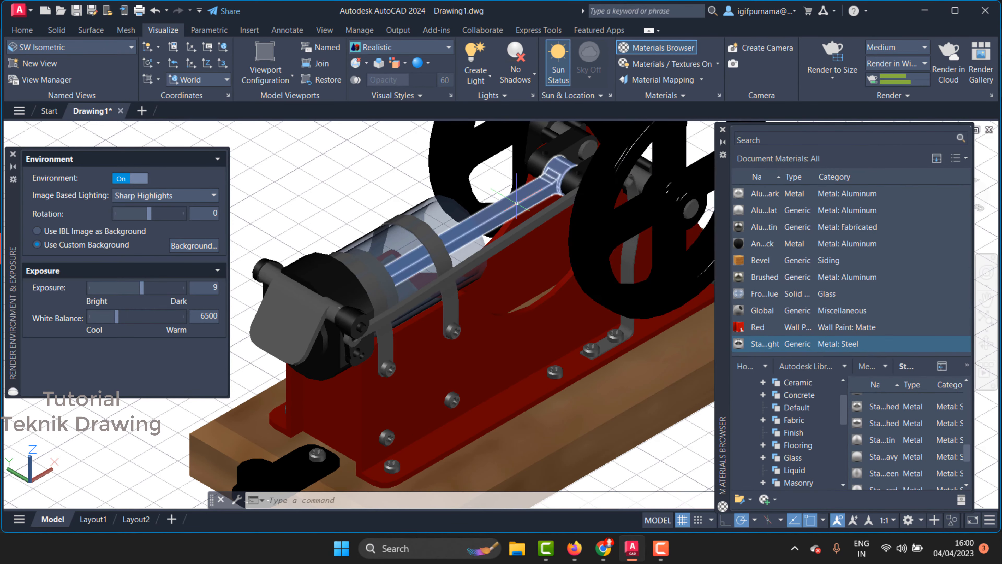
Apply the black "An...ck" aluminum material to the connecting rod and both cylinder straps, undoing any misplaced assignment
scroll(531, 206, "up", 2)
left_click_drag(763, 244, 433, 280)
left_click_drag(763, 244, 306, 309)
key("ctrl+z")
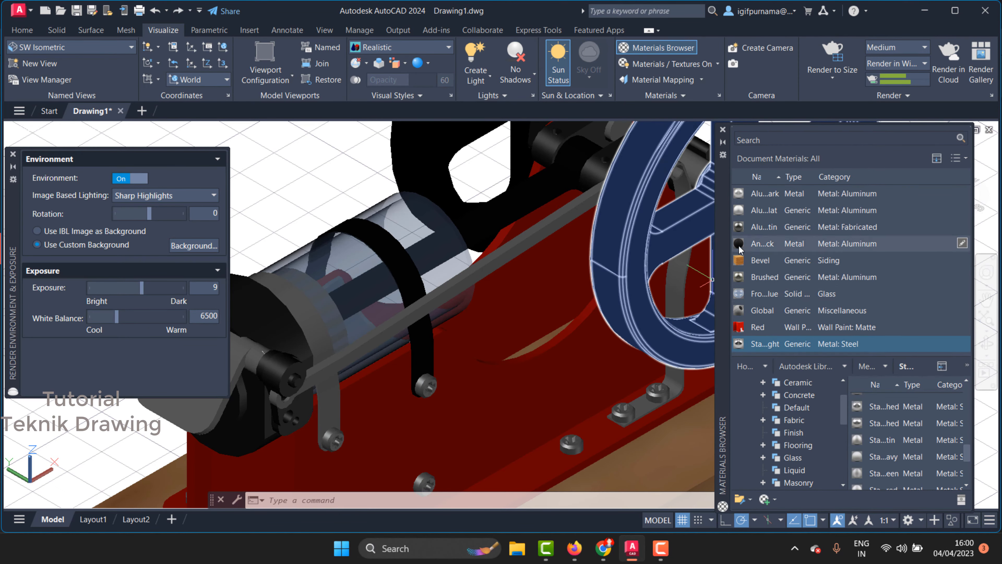
left_click_drag(762, 244, 317, 331)
Apply the "Sta...ght" steel material to the cylinder head
scroll(317, 331, "down", 2)
middle_click_drag(317, 332, 446, 273)
scroll(446, 273, "up", 1)
left_click_drag(743, 346, 333, 279)
scroll(335, 279, "down", 2)
scroll(333, 280, "up", 2)
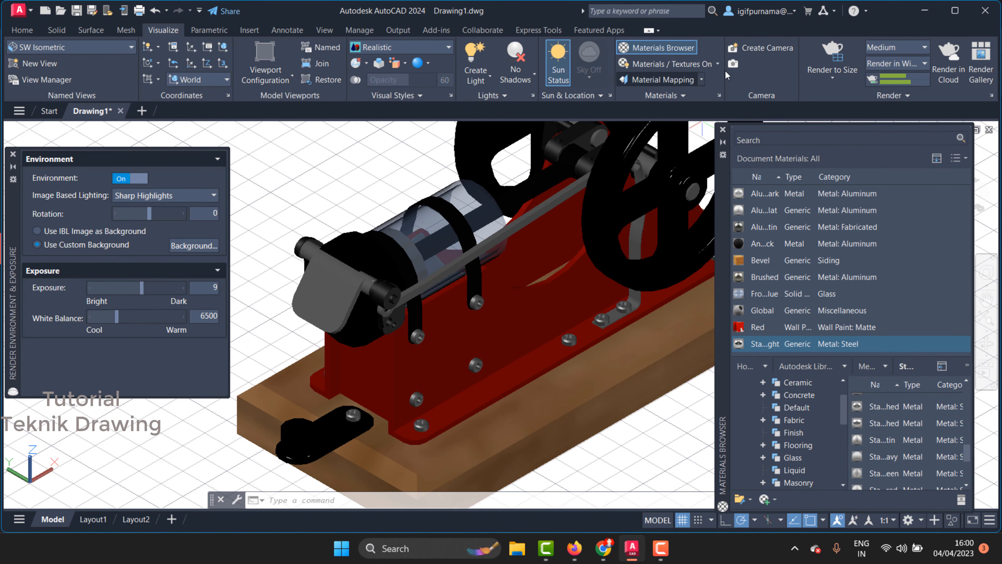
Render the engine with the black straps and steel parts, check them at 50% zoom, and close the render window
left_click(833, 55)
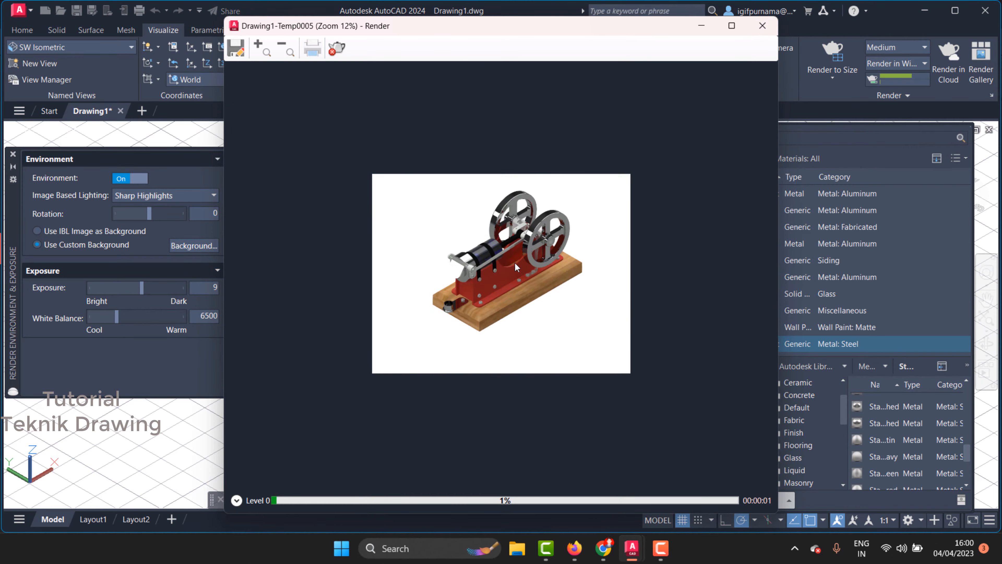
scroll(516, 264, "up", 2)
scroll(497, 225, "down", 2)
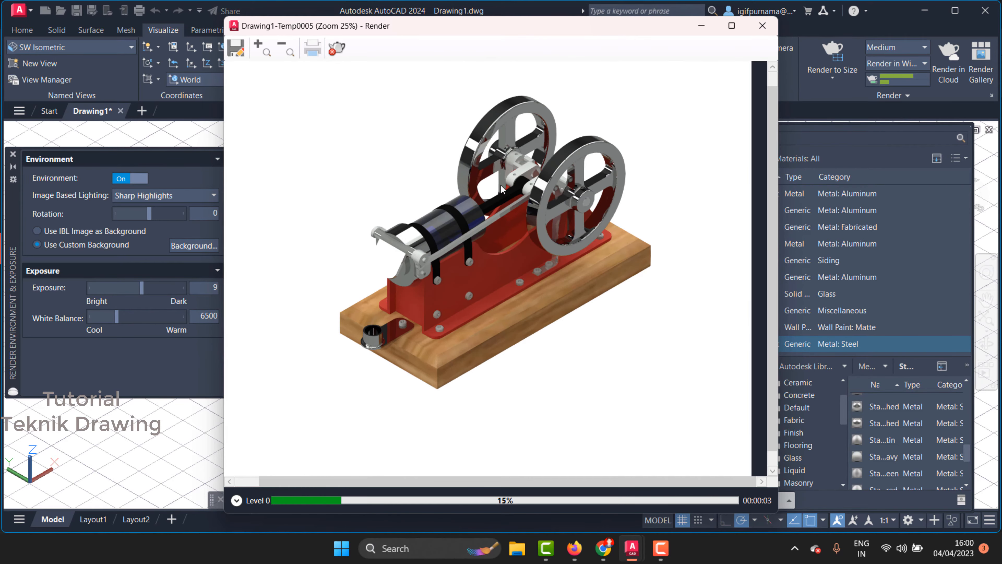
scroll(501, 189, "up", 2)
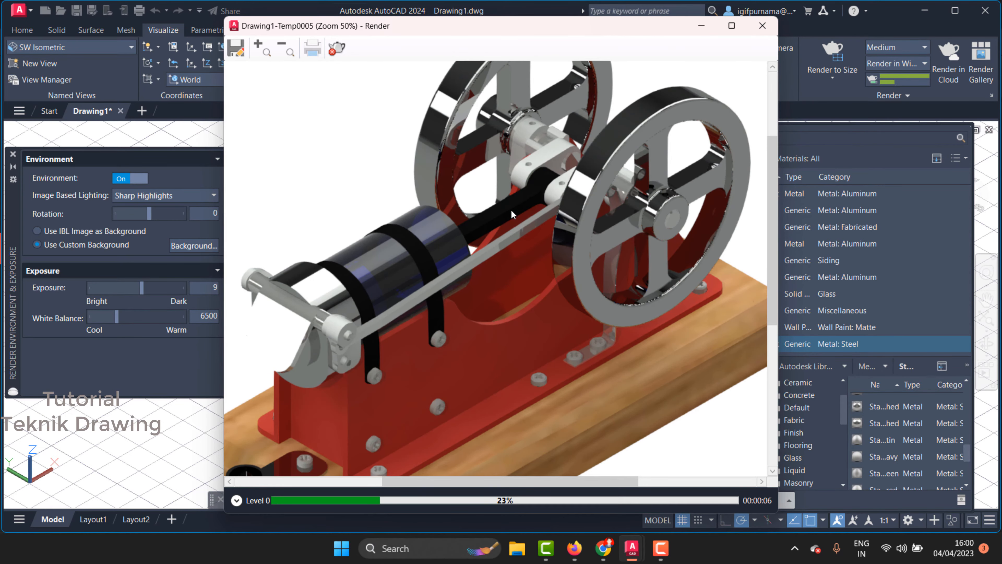
left_click(762, 26)
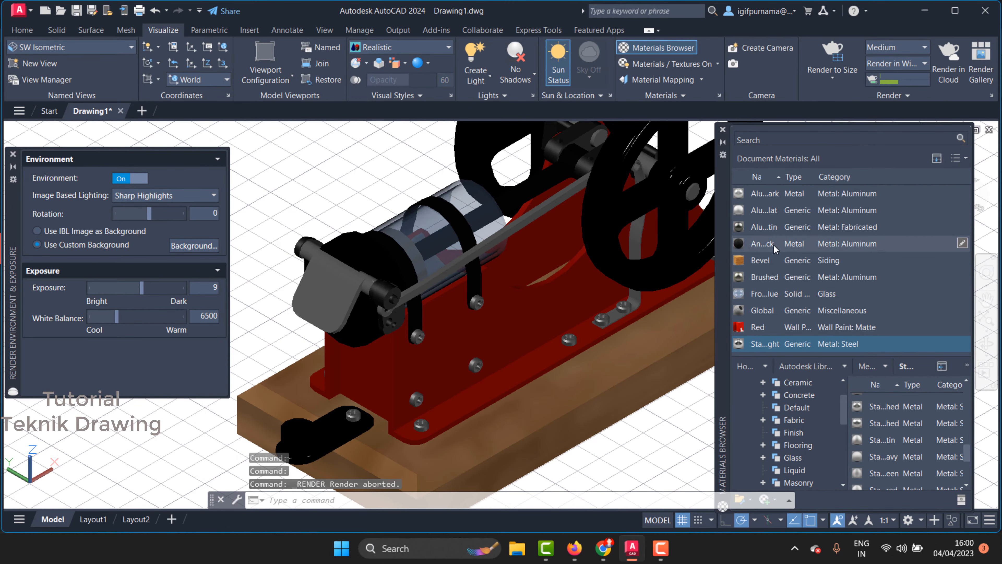
Apply the "Alu...tin" fabricated-metal material to the connecting rod
left_click(768, 227)
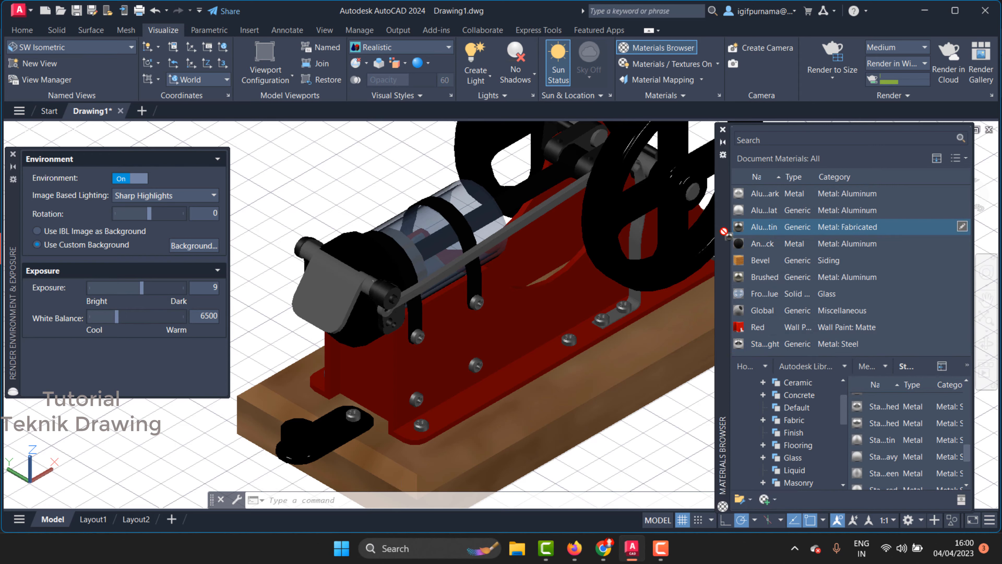
left_click_drag(550, 182, 550, 183)
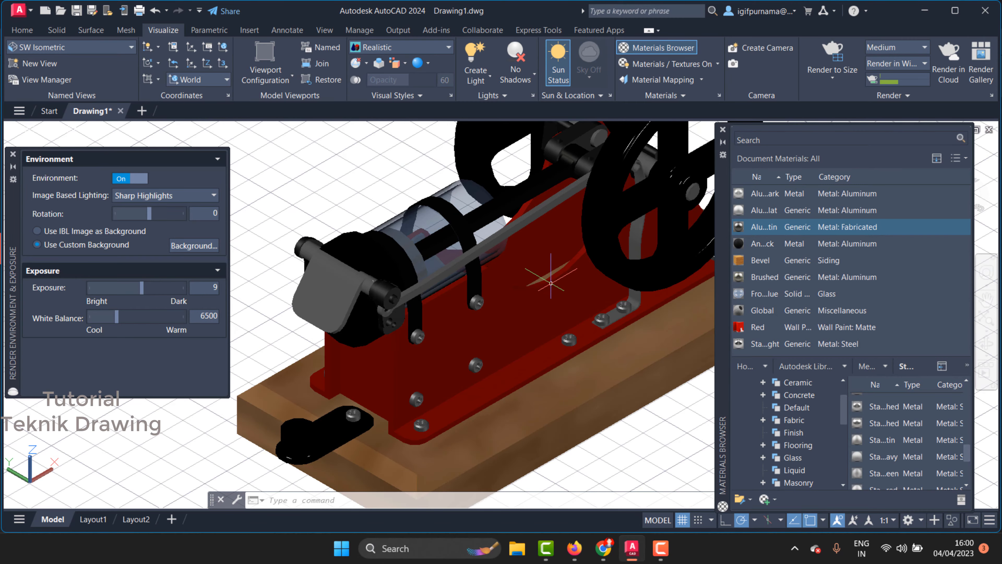
Examine the crank mechanism and the whole engine, and orbit the model to a slightly lower, more side-on view
scroll(528, 267, "down", 3)
scroll(528, 268, "up", 8)
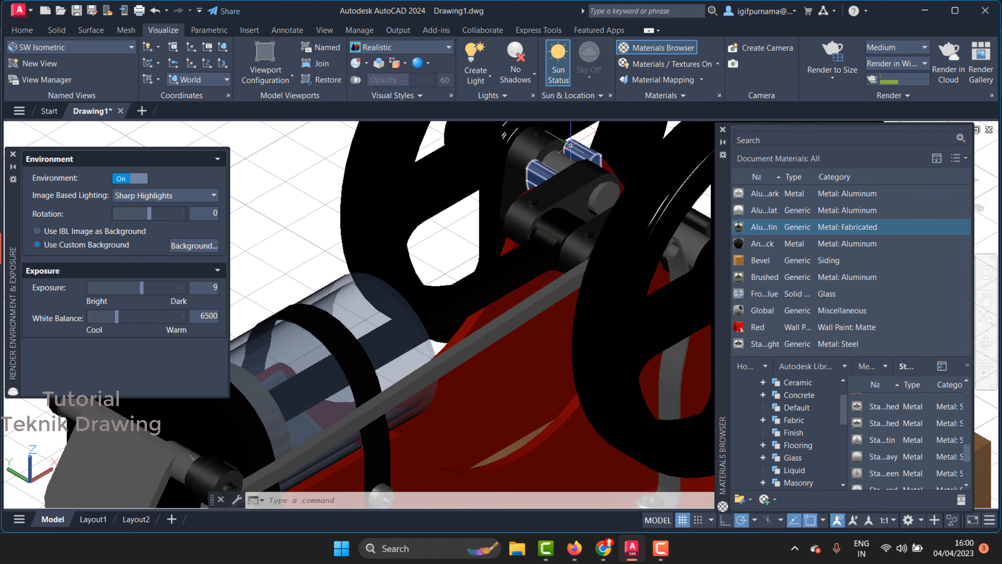
scroll(569, 145, "down", 6)
scroll(447, 280, "up", 4)
scroll(473, 269, "down", 4)
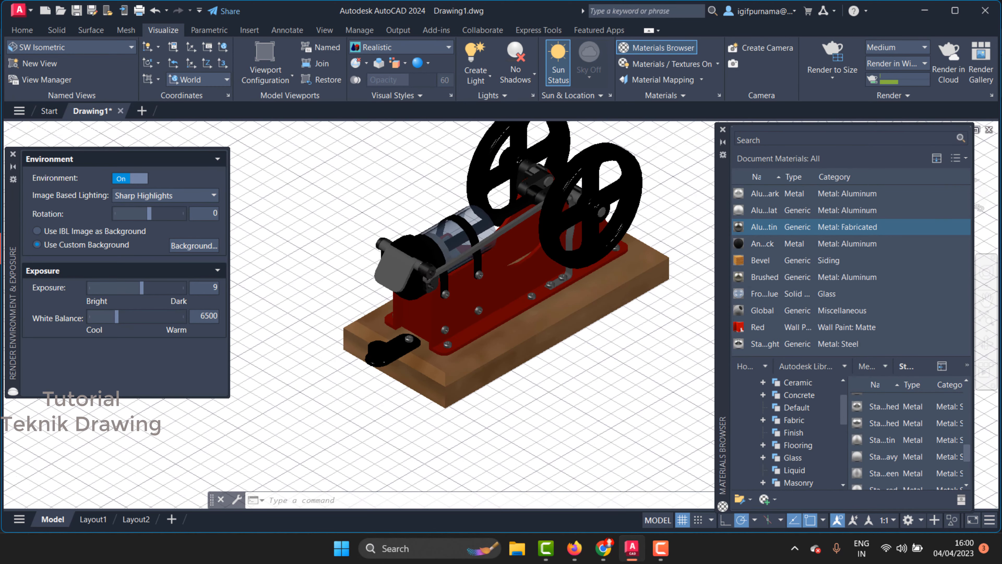
scroll(520, 260, "up", 2)
scroll(520, 261, "down", 2)
middle_click_drag(520, 260, 493, 237, "shift")
Shrink the document materials list to enlarge the library, and show its Glass category
left_click(810, 344)
left_click_drag(844, 404, 844, 424)
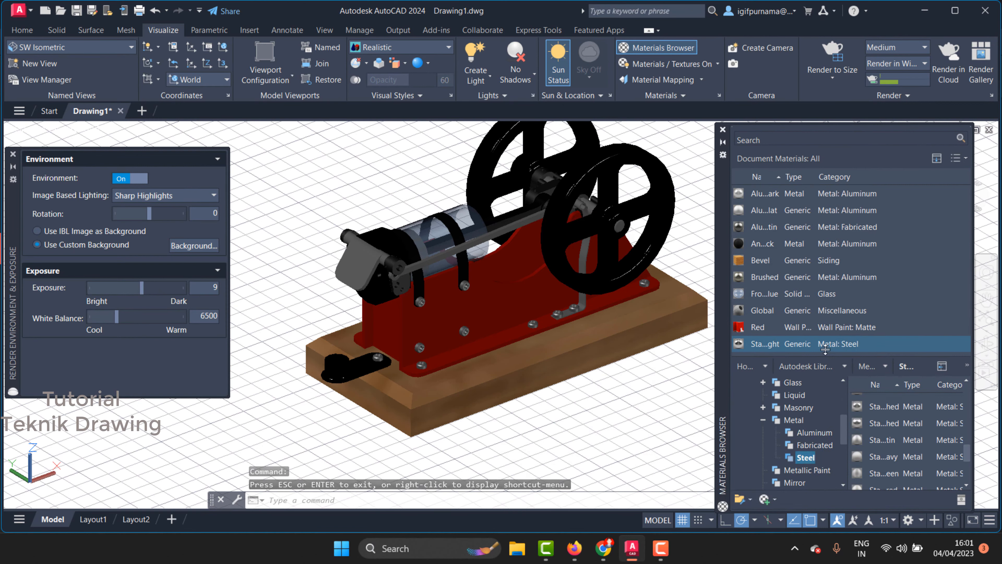
left_click_drag(826, 357, 824, 183)
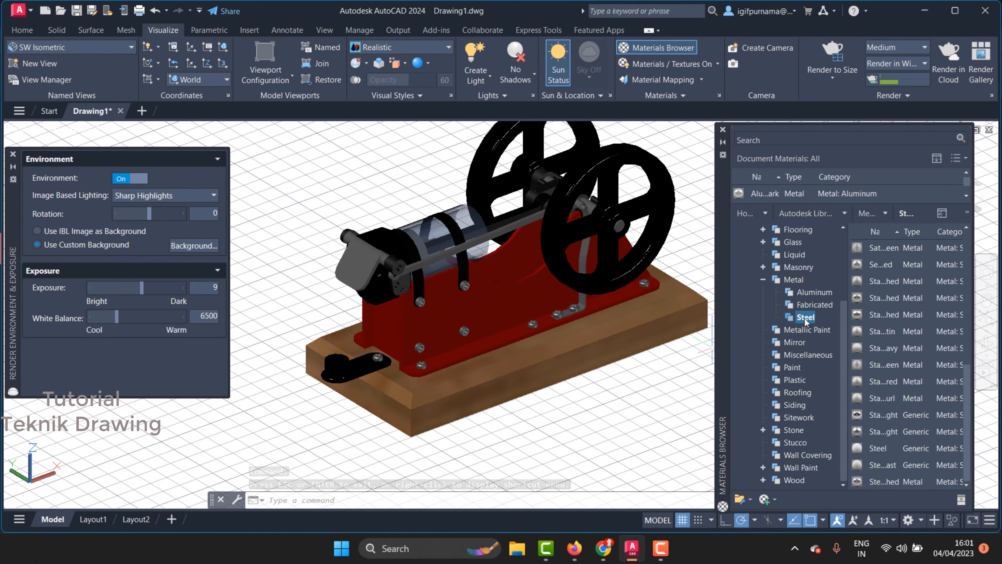
left_click(793, 243)
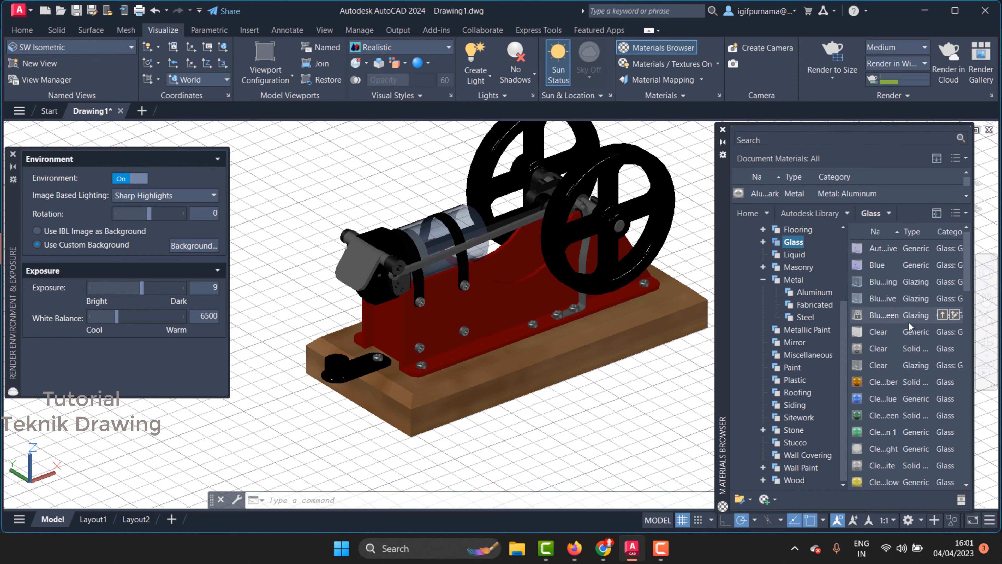
Add the "Ref...ted" glazing material from the Glass category to the document and apply it to the engine's transparent cylinder
scroll(914, 324, "down", 5)
scroll(908, 424, "down", 5)
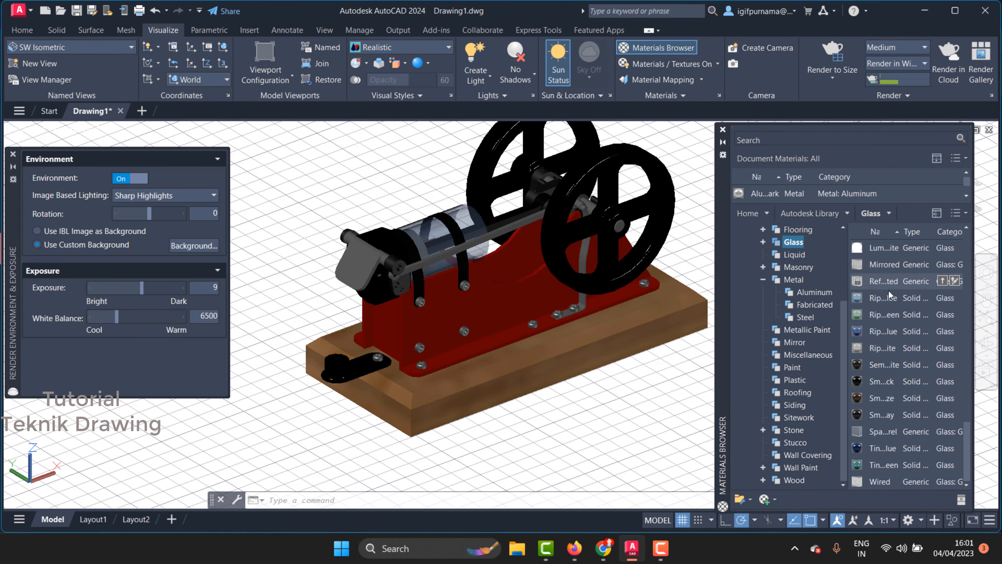
left_click(943, 282)
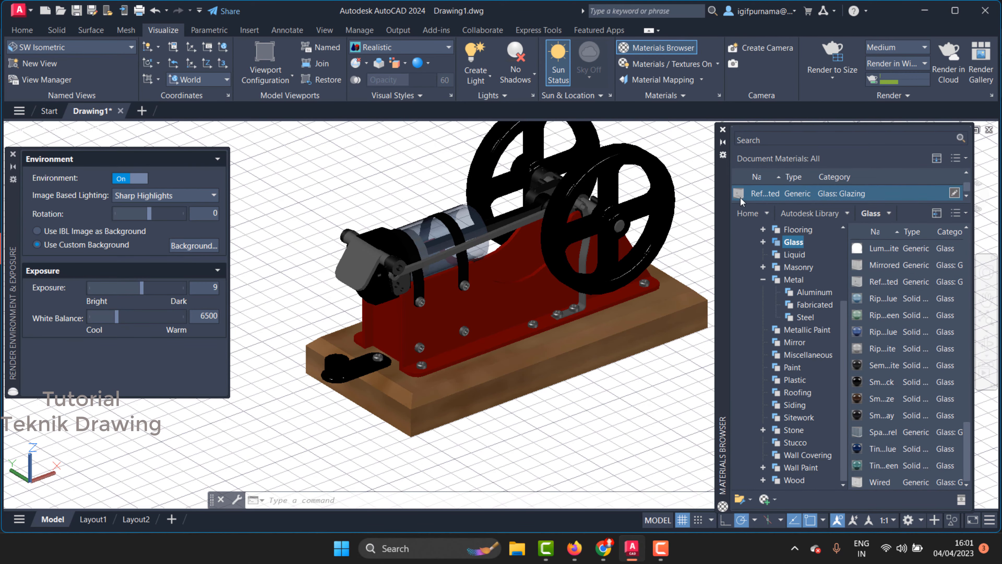
left_click_drag(483, 227, 469, 227)
scroll(418, 197, "up", 5)
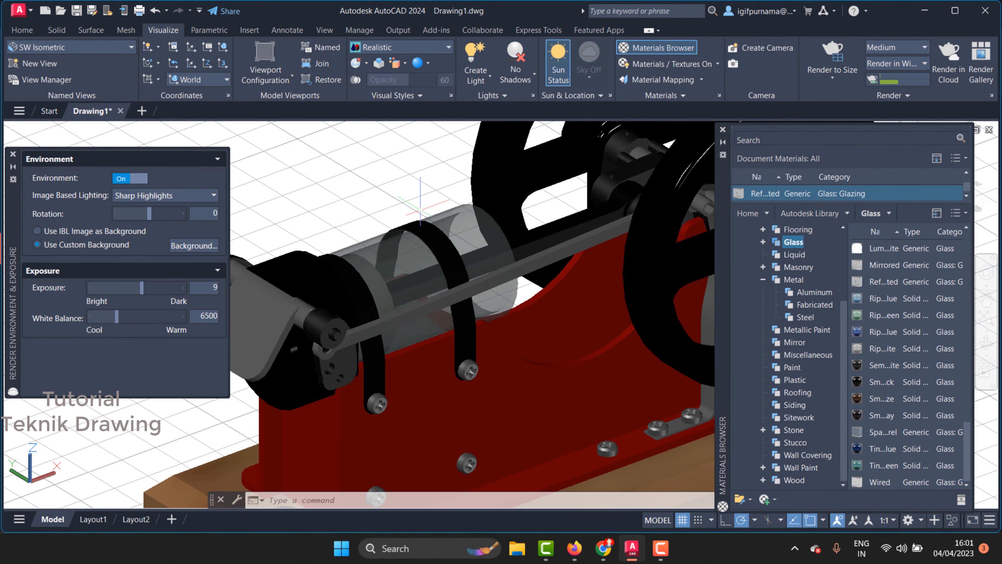
scroll(513, 178, "down", 6)
scroll(572, 221, "up", 1)
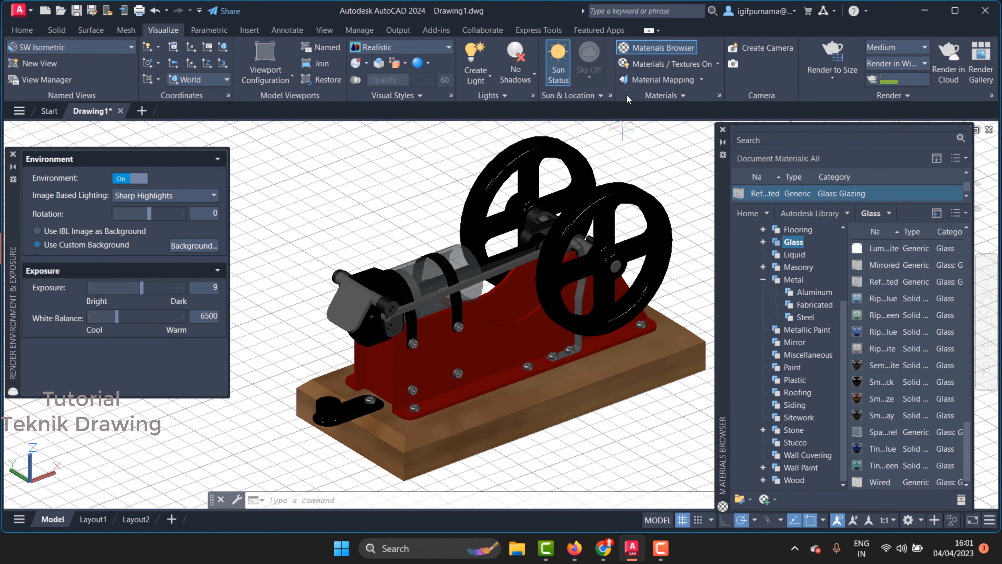
Render the current view, inspect the glass cylinder, straps and flywheels at different zoom levels, and close the render window
left_click(833, 55)
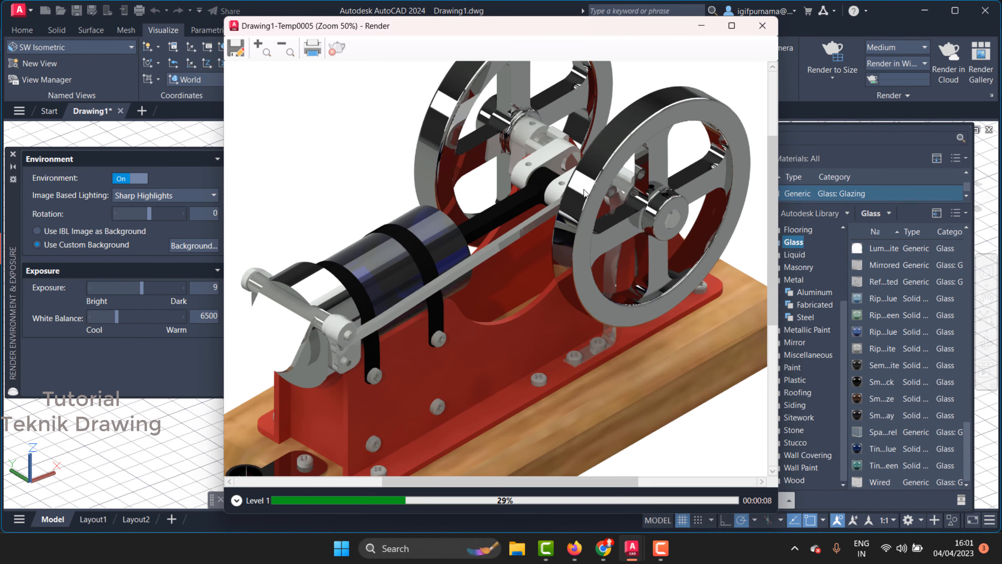
scroll(468, 265, "up", 3)
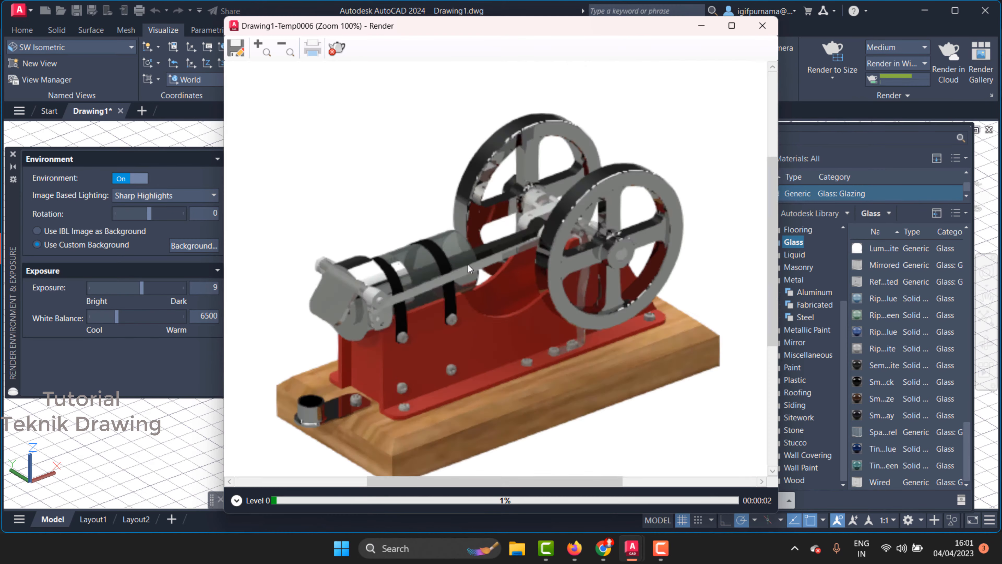
scroll(494, 226, "down", 1)
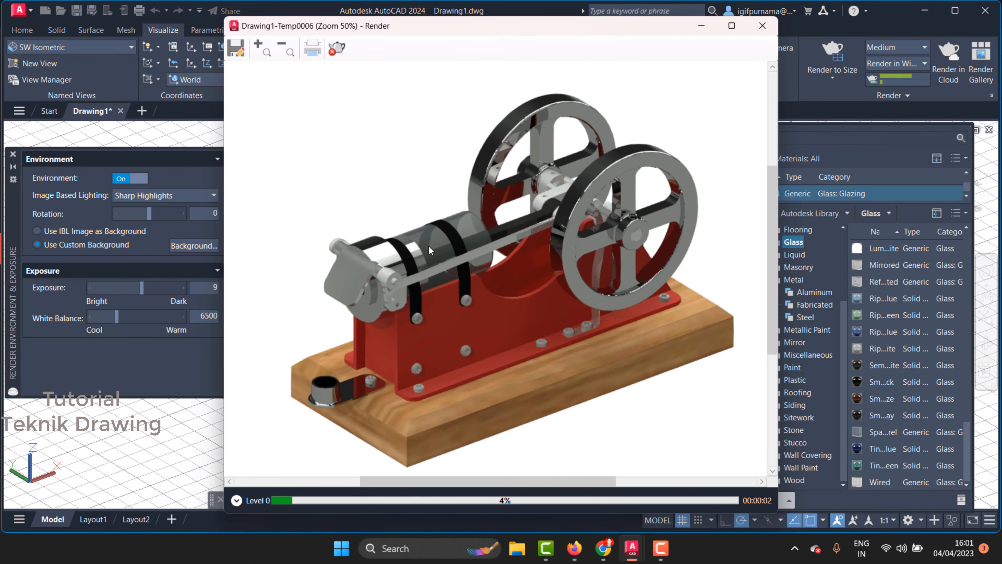
scroll(430, 246, "up", 1)
scroll(432, 245, "down", 1)
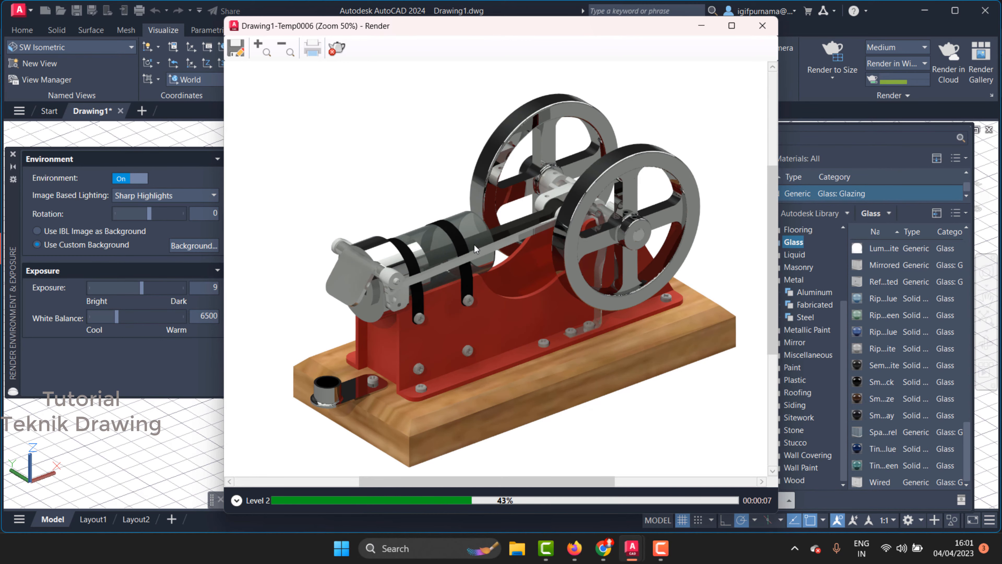
scroll(618, 221, "up", 1)
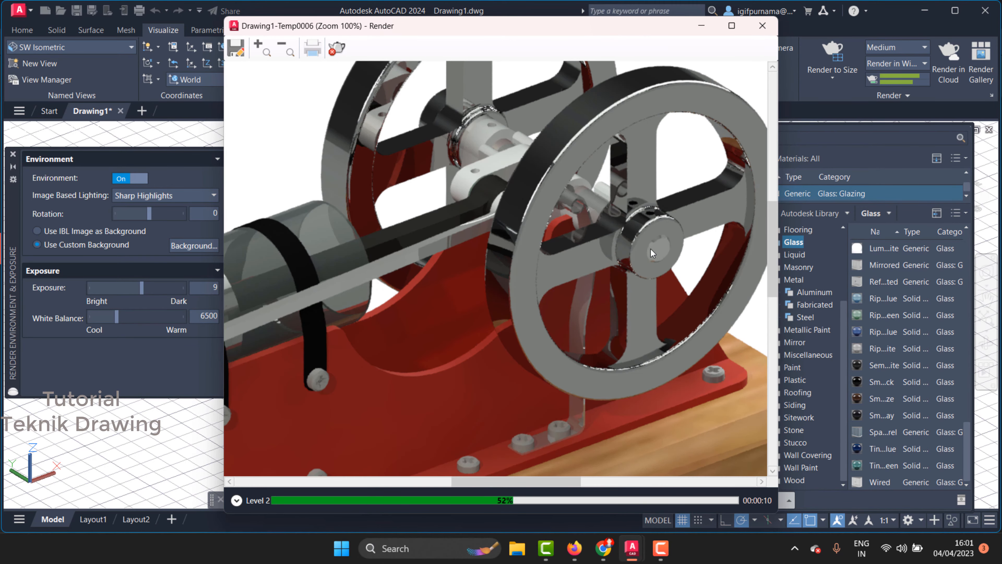
left_click(761, 26)
Enlarge the document materials list and apply the Brushed aluminum material to the shaft end in the near flywheel's hub
scroll(596, 247, "up", 2)
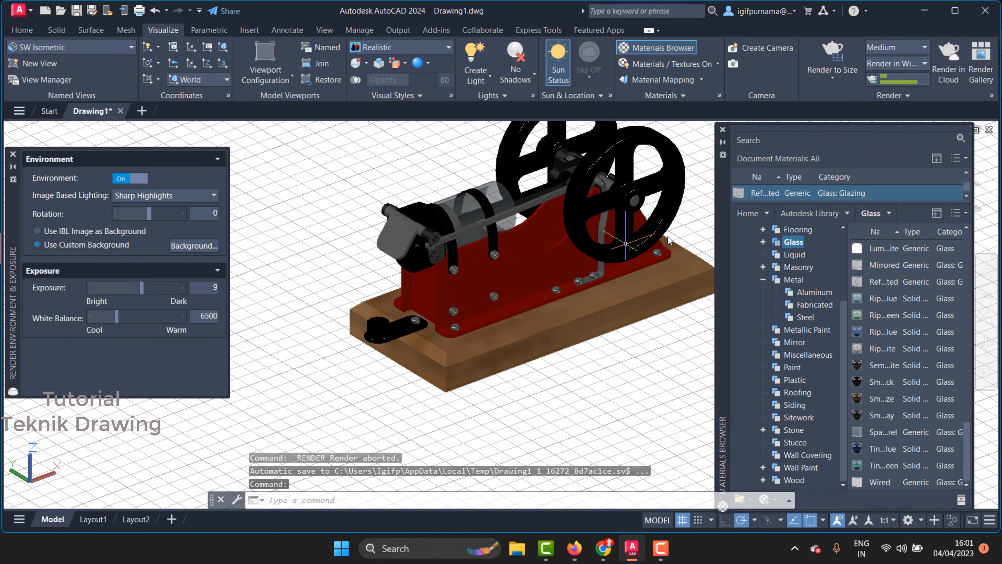
left_click_drag(831, 201, 832, 379)
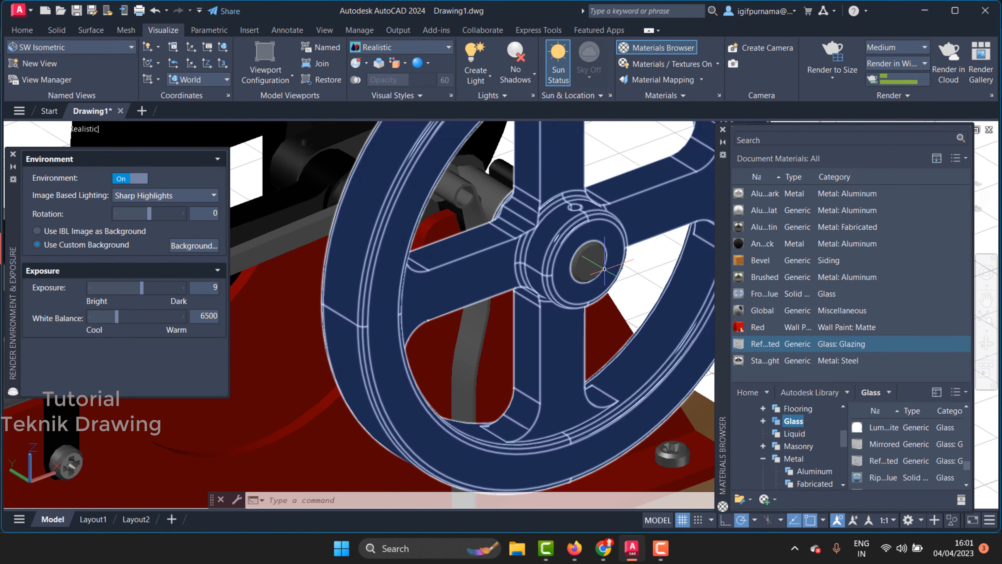
mouse_move(733, 277)
left_mouse_down()
mouse_move(630, 280)
mouse_move(590, 264)
left_mouse_up()
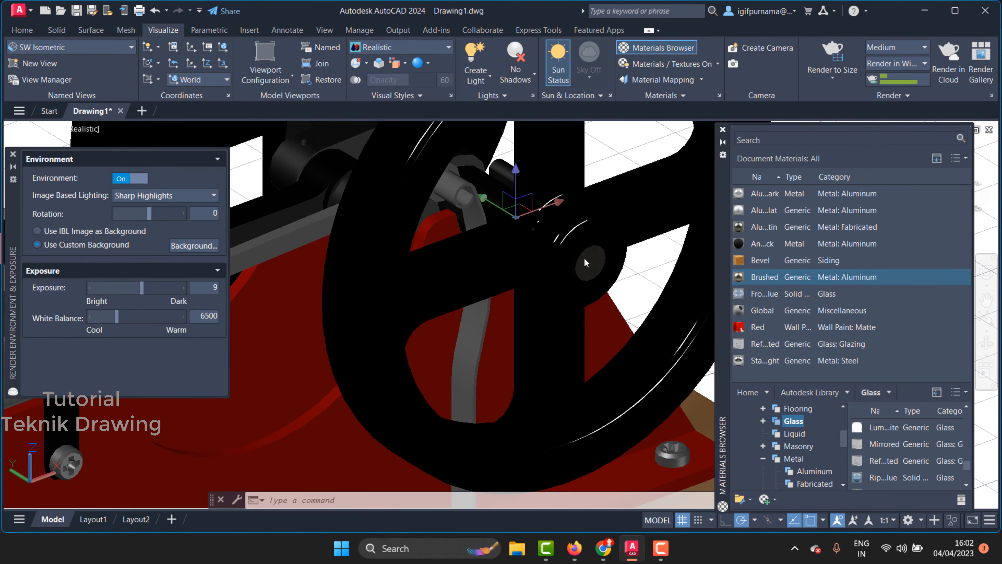
Examine the flywheel hubs, crank mechanism and cylinder up close for parts that still need a material
scroll(591, 263, "down", 5)
scroll(588, 263, "up", 5)
scroll(587, 263, "down", 6)
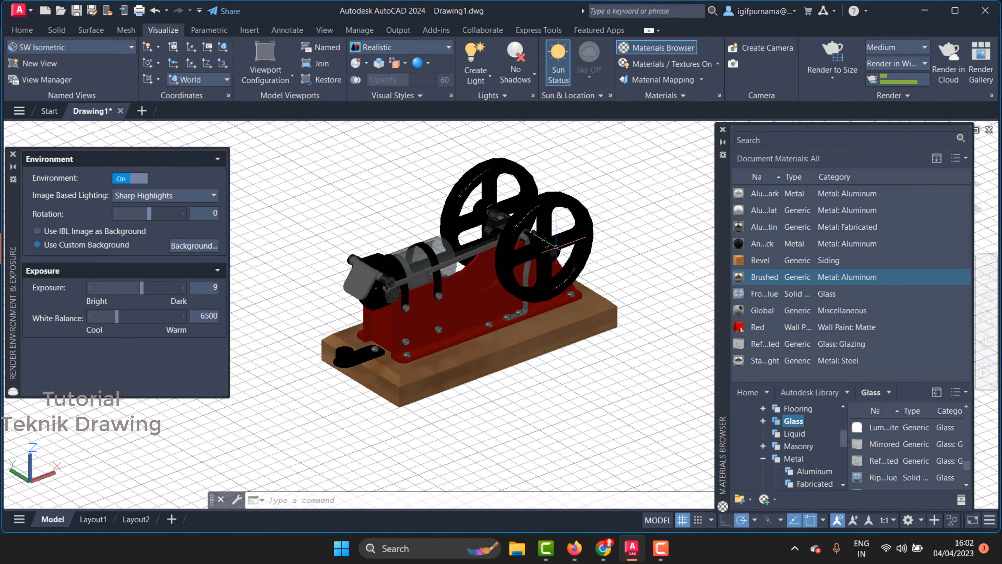
scroll(586, 263, "up", 5)
scroll(585, 263, "down", 6)
scroll(706, 265, "up", 8)
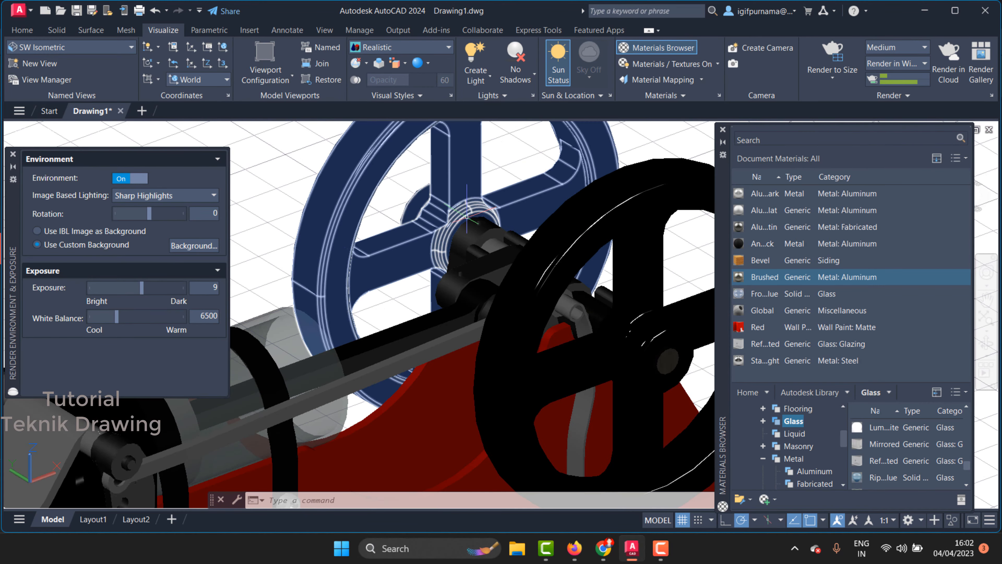
scroll(521, 257, "down", 8)
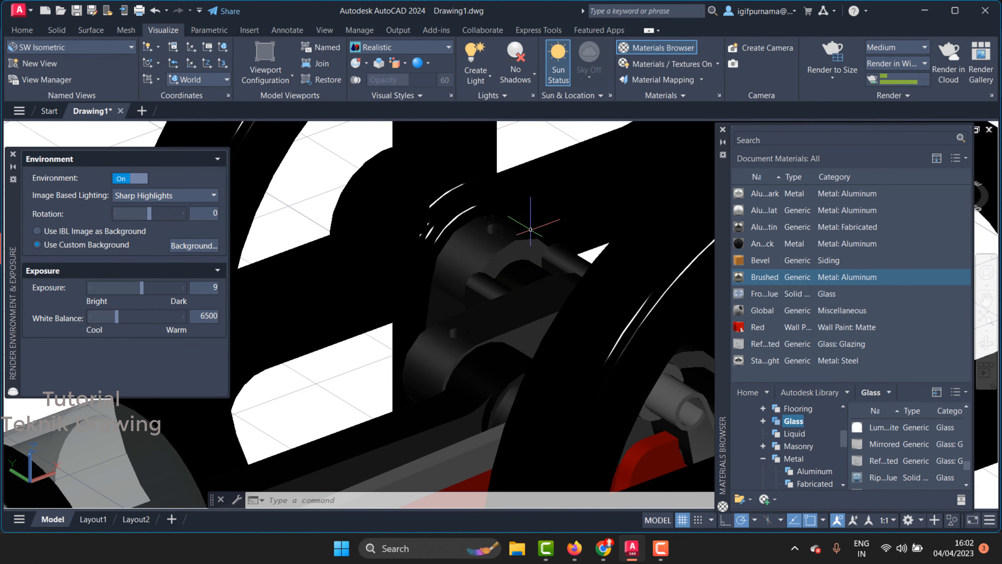
scroll(521, 230, "up", 8)
scroll(709, 282, "up", 3)
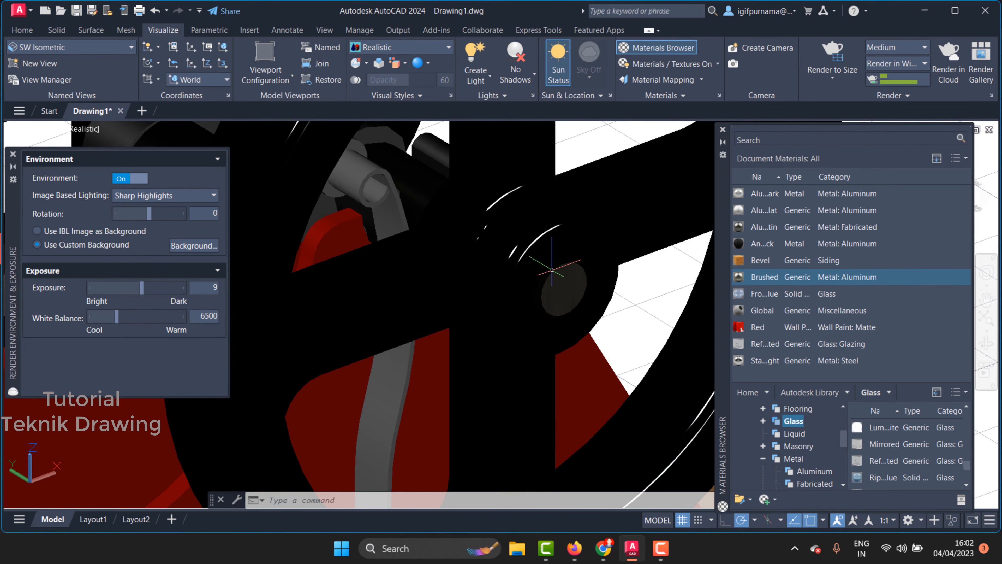
scroll(559, 289, "down", 8)
scroll(513, 277, "down", 4)
scroll(437, 286, "up", 6)
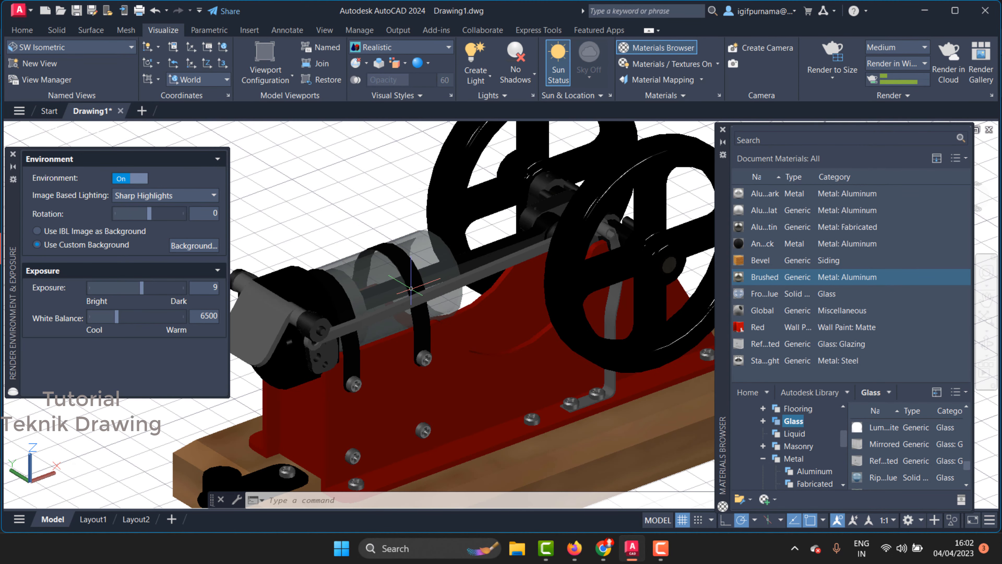
Apply the Brushed aluminum material to the long side rod and the curved bracket behind the near flywheel
scroll(437, 286, "down", 5)
scroll(437, 286, "up", 7)
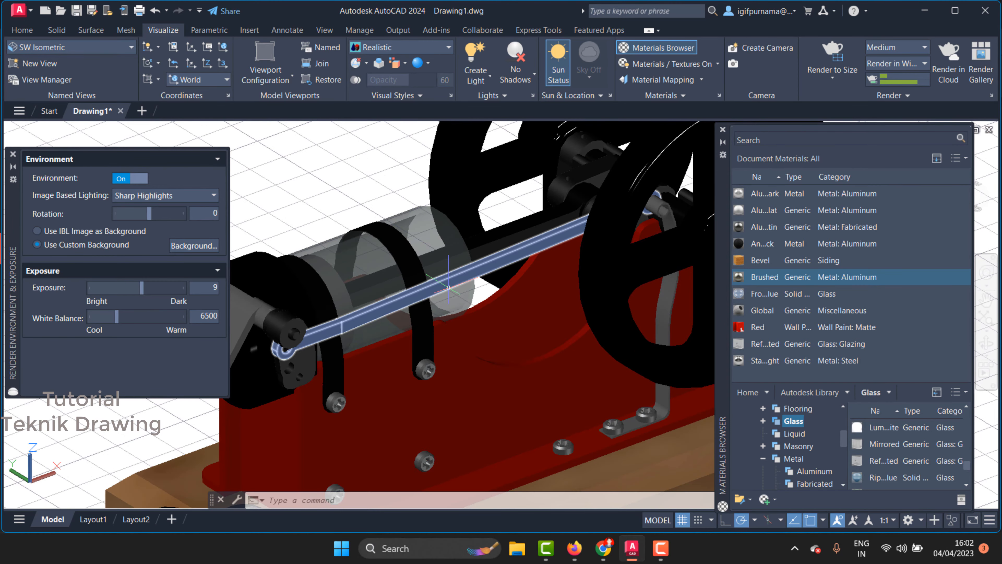
mouse_move(512, 265)
left_mouse_down()
mouse_move(671, 300)
mouse_move(665, 243)
left_mouse_up()
scroll(665, 244, "down", 5)
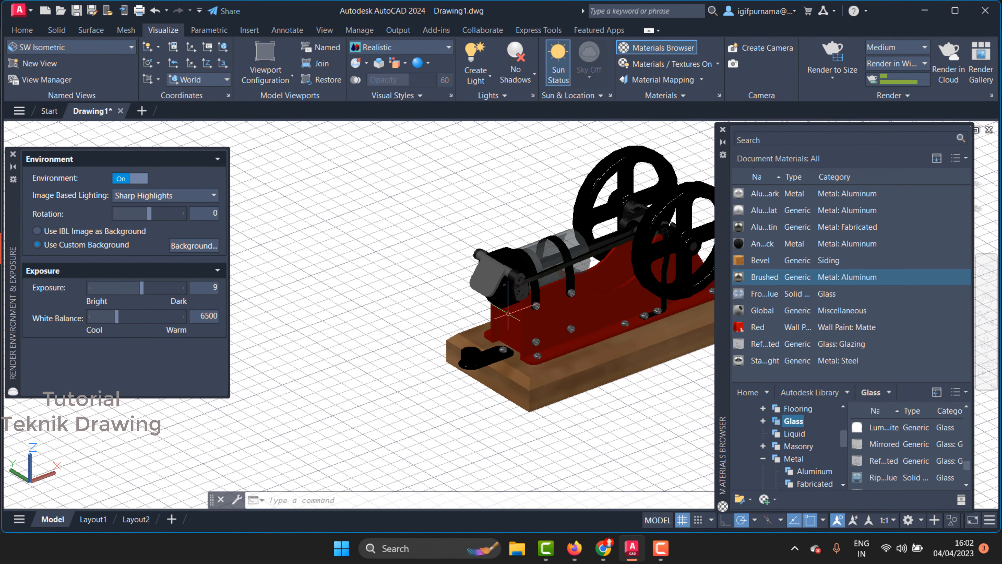
middle_click_drag(495, 318, 432, 341)
Render the engine again, inspect the side rod, bracket and shaft finishes up close, and close the render window
left_click(832, 54)
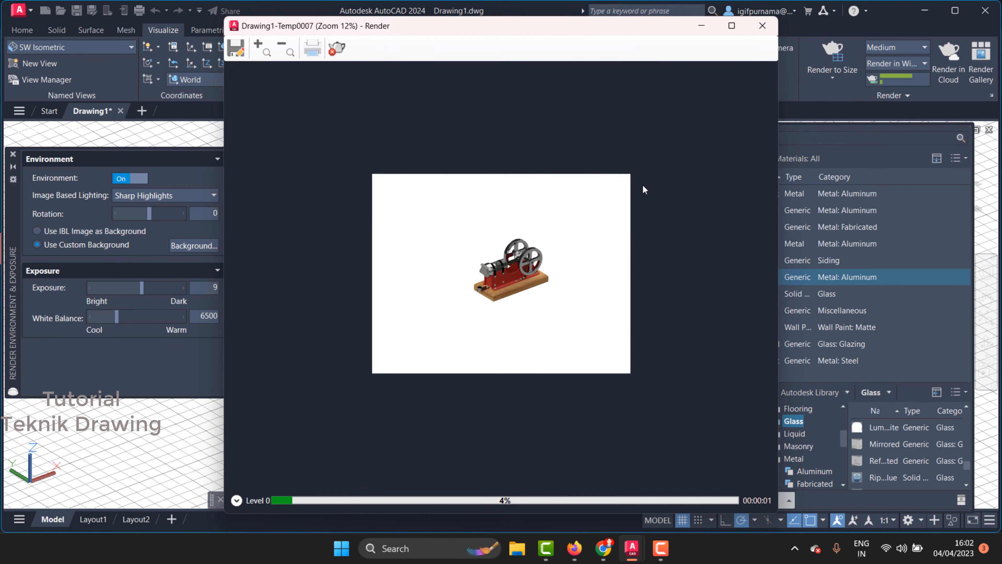
scroll(496, 251, "up", 2)
scroll(548, 277, "down", 1)
scroll(549, 292, "up", 1)
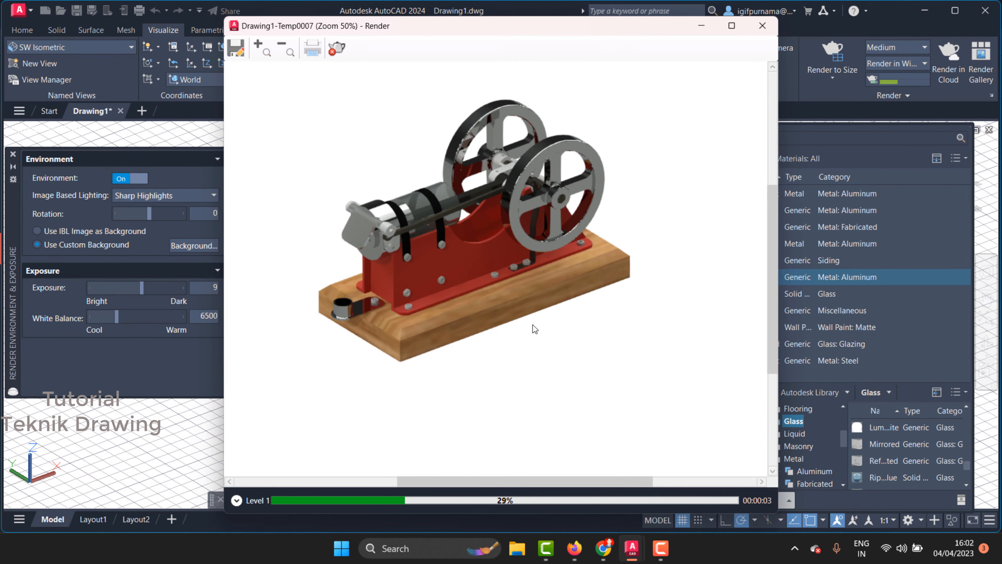
scroll(542, 245, "down", 1)
scroll(531, 262, "up", 1)
scroll(530, 262, "up", 1)
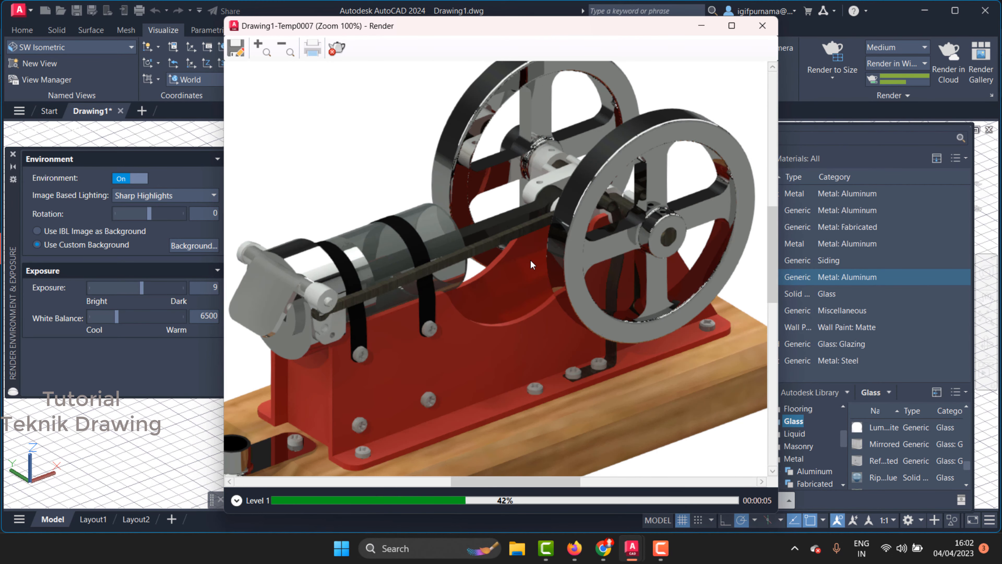
scroll(532, 264, "down", 1)
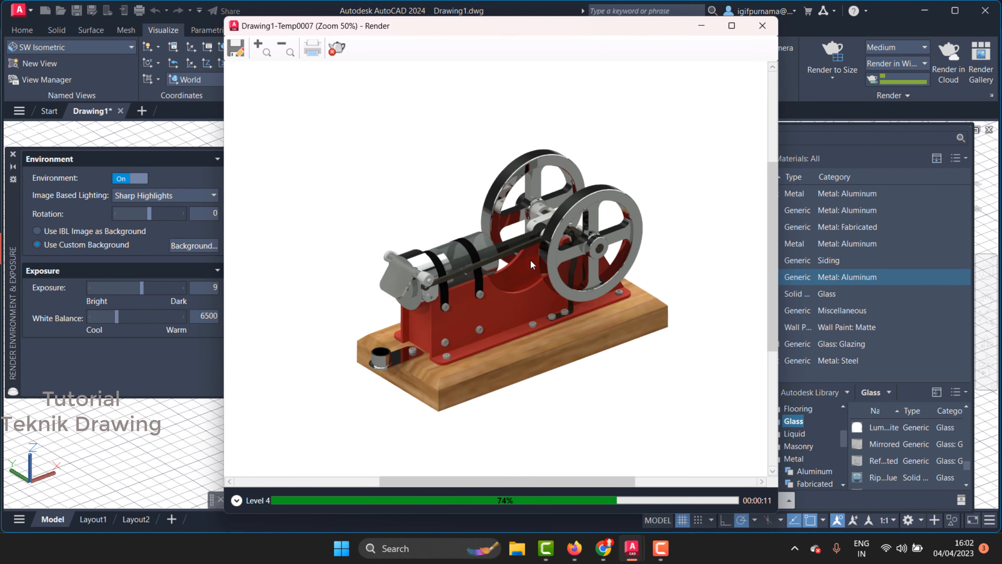
left_click(763, 26)
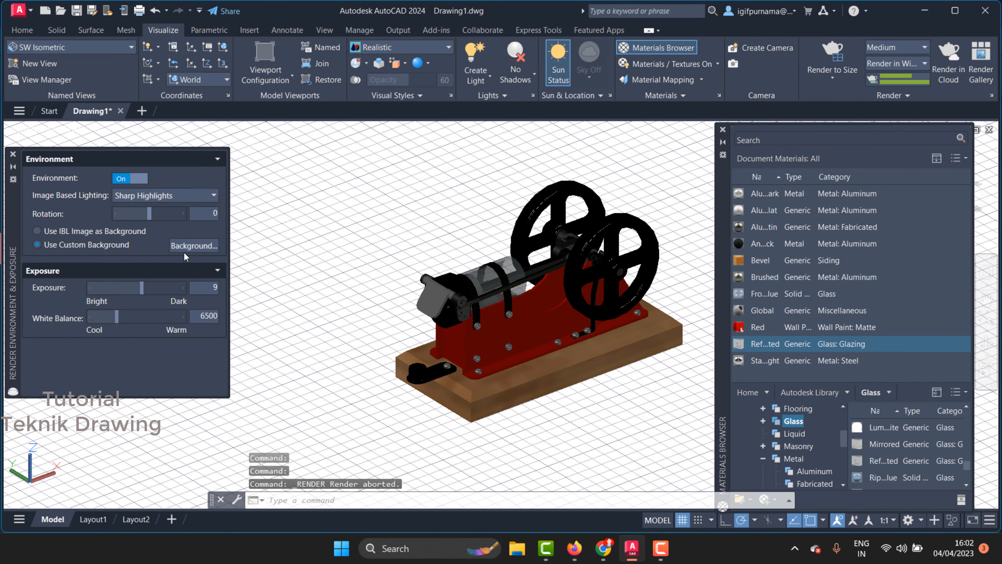
Try the Soft Light, Cool Light and Gypsum Crater presets as the environment's image-based lighting
left_click(163, 197)
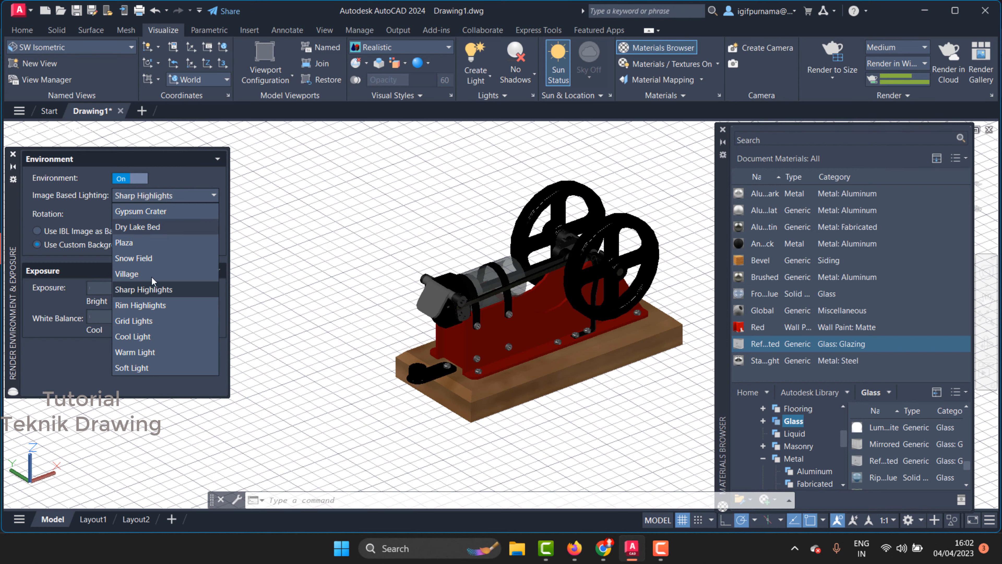
left_click(144, 368)
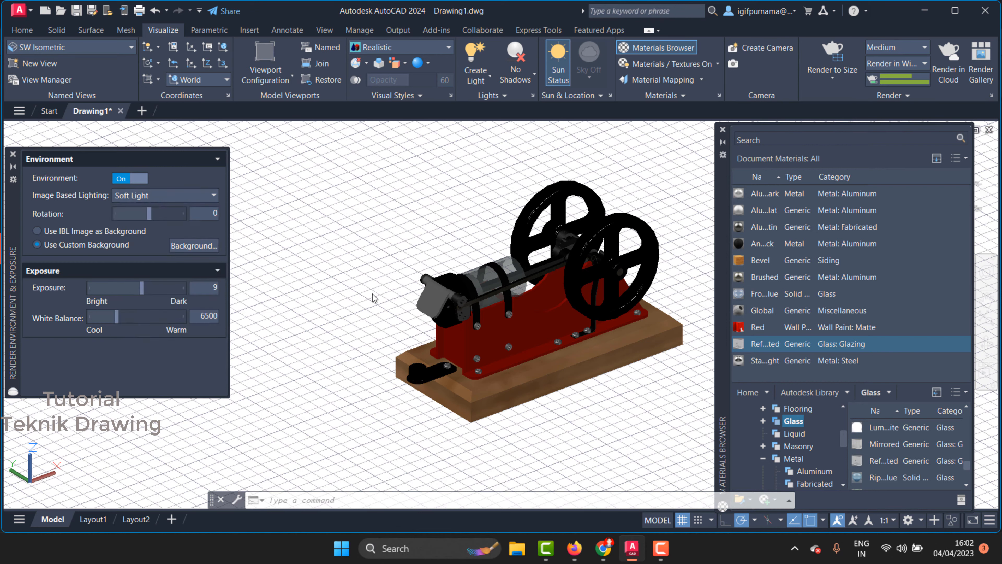
left_click(158, 195)
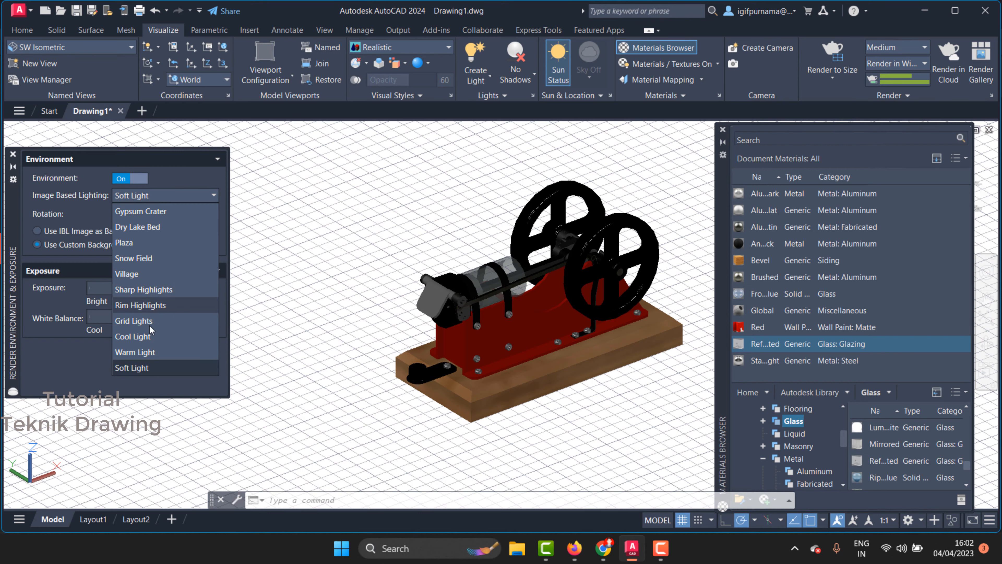
left_click(146, 336)
left_click(163, 197)
left_click(152, 212)
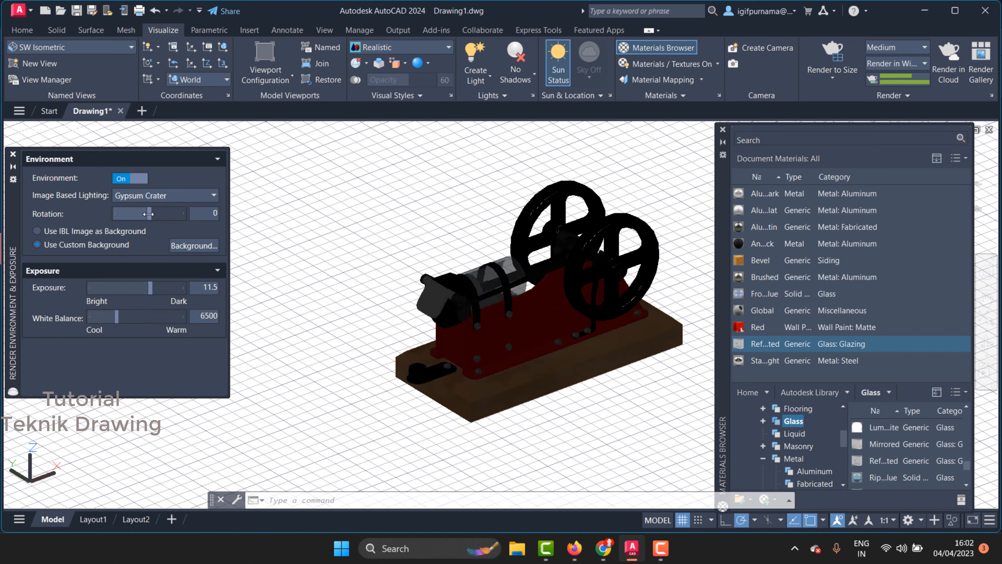
left_click(161, 198)
left_click(157, 212)
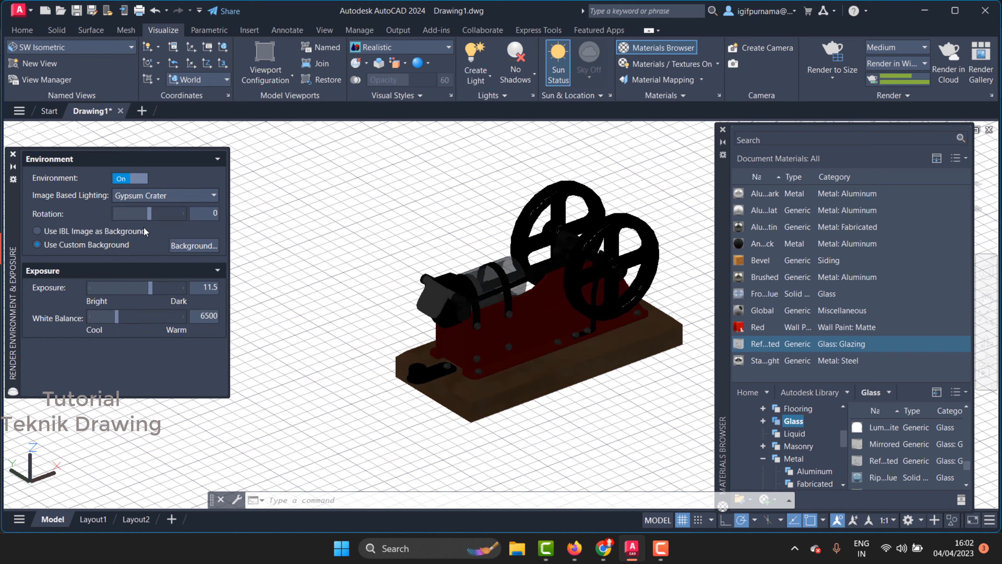
Try the Snow Field, Village and Rim Highlights presets as the environment's image-based lighting
left_click(154, 198)
left_click(142, 260)
left_click(174, 198)
left_click(155, 278)
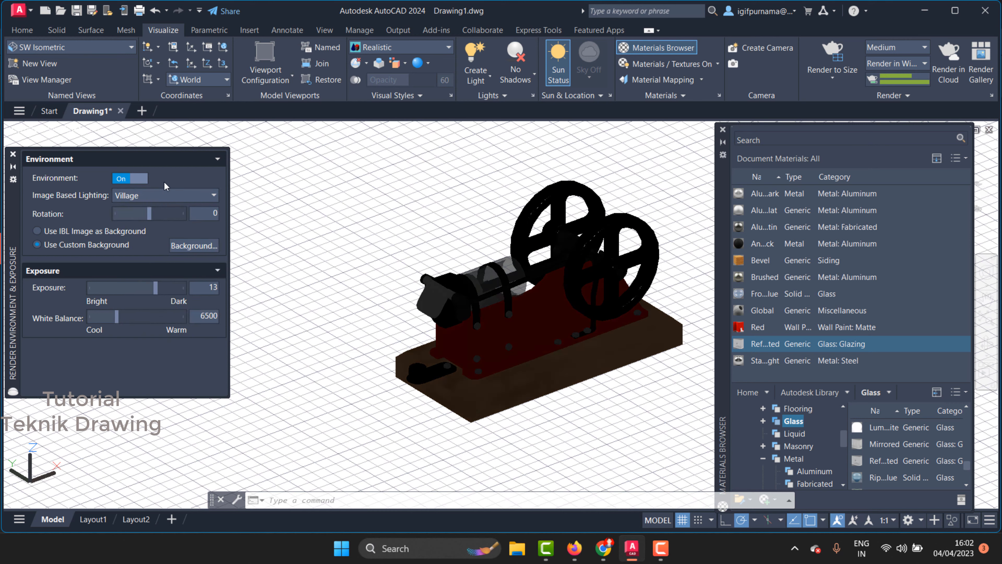
left_click(161, 201)
left_click(159, 308)
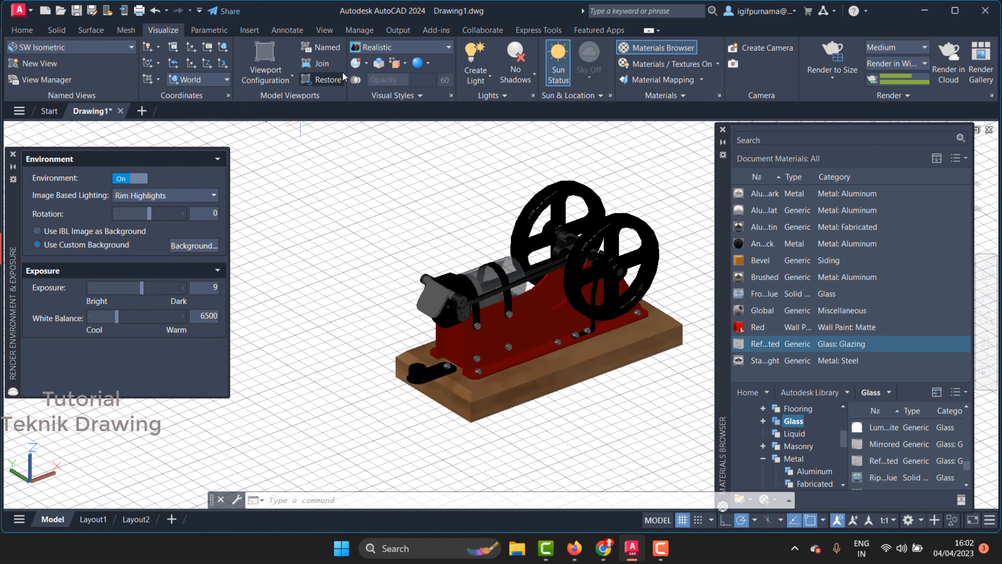
Restore the SW Isometric view of the engine
left_click(370, 49)
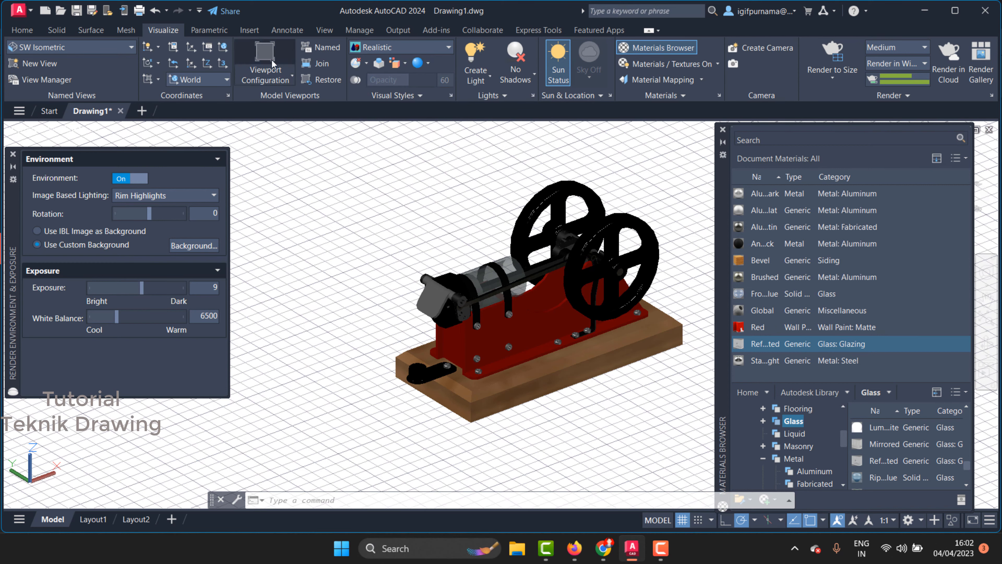
left_click(111, 54)
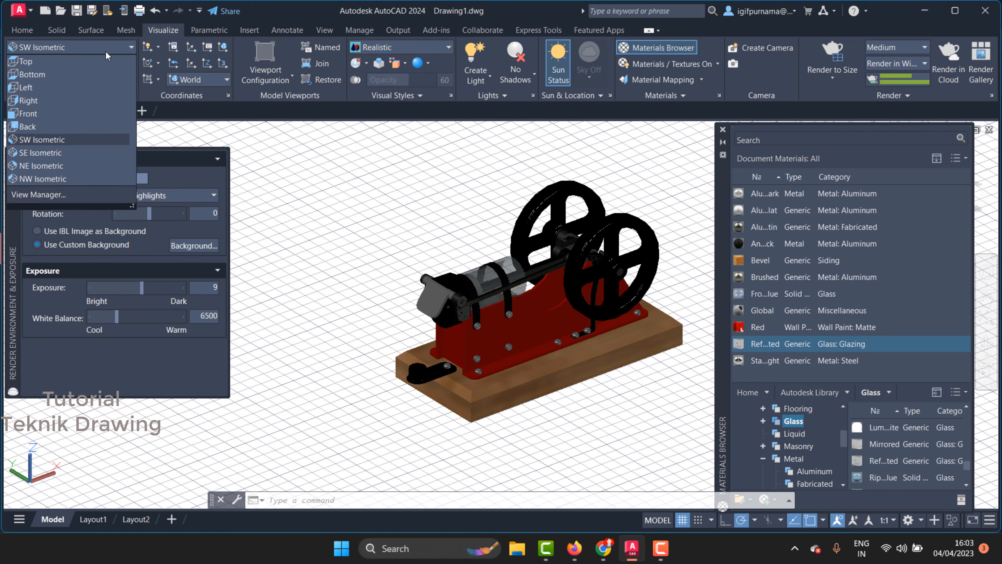
left_click(74, 138)
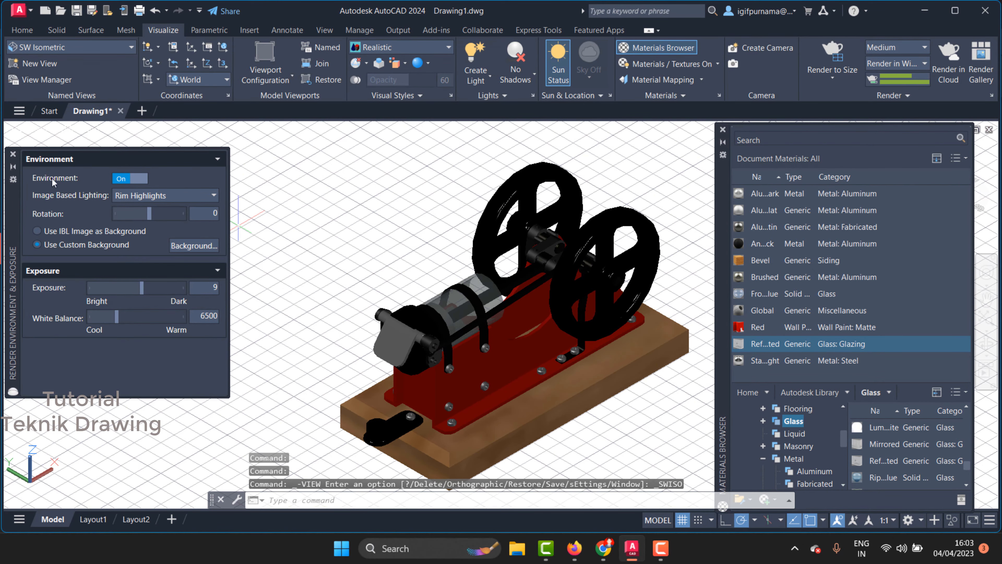
Try the Grid Lights preset and set the image-based lighting to Cool Light
left_click(132, 196)
left_click(131, 320)
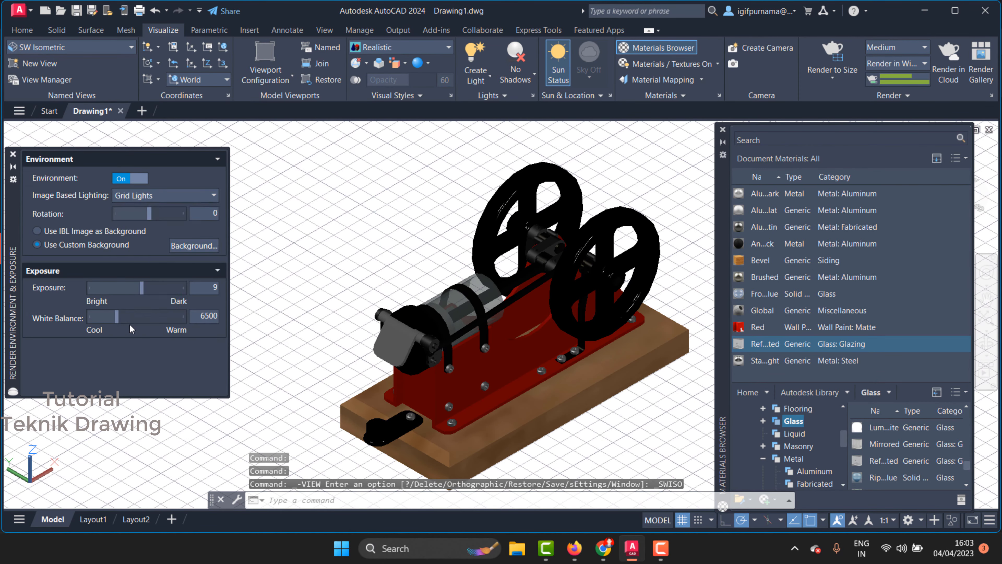
left_click(157, 194)
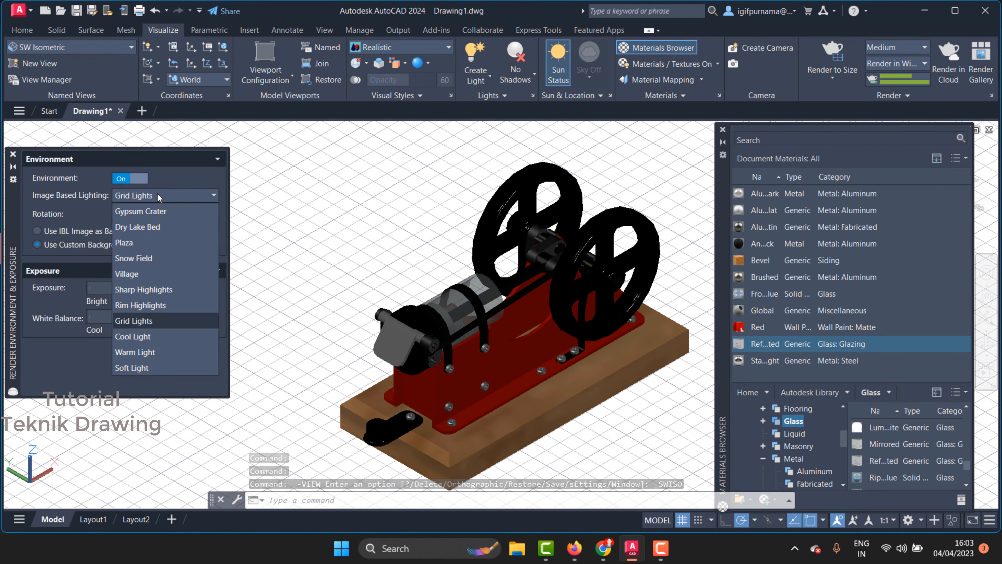
left_click(146, 333)
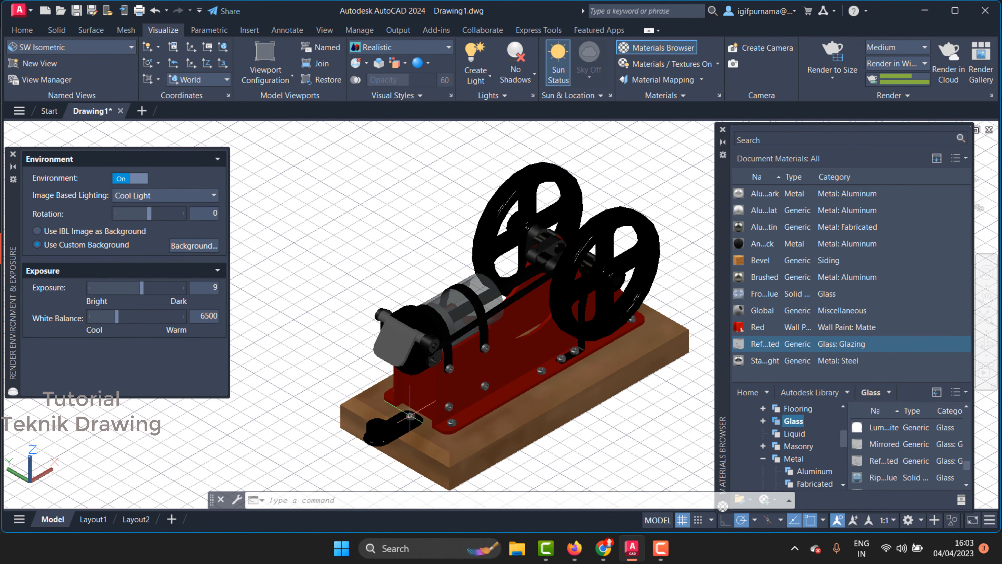
Render the engine in the SW Isometric view with Cool Light lighting and examine the glass cylinder and rods close up
scroll(304, 246, "down", 3)
scroll(426, 290, "up", 5)
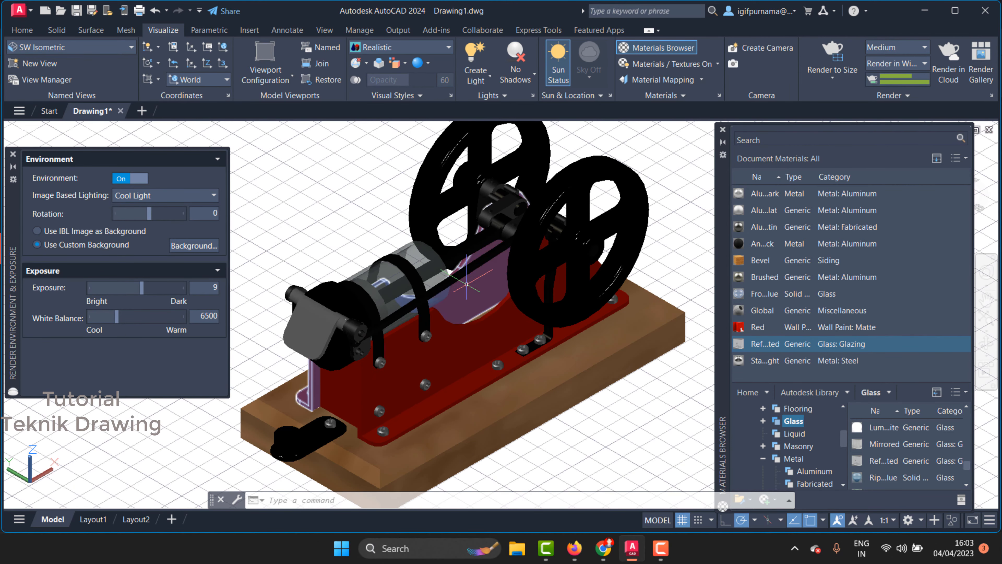
left_click(833, 53)
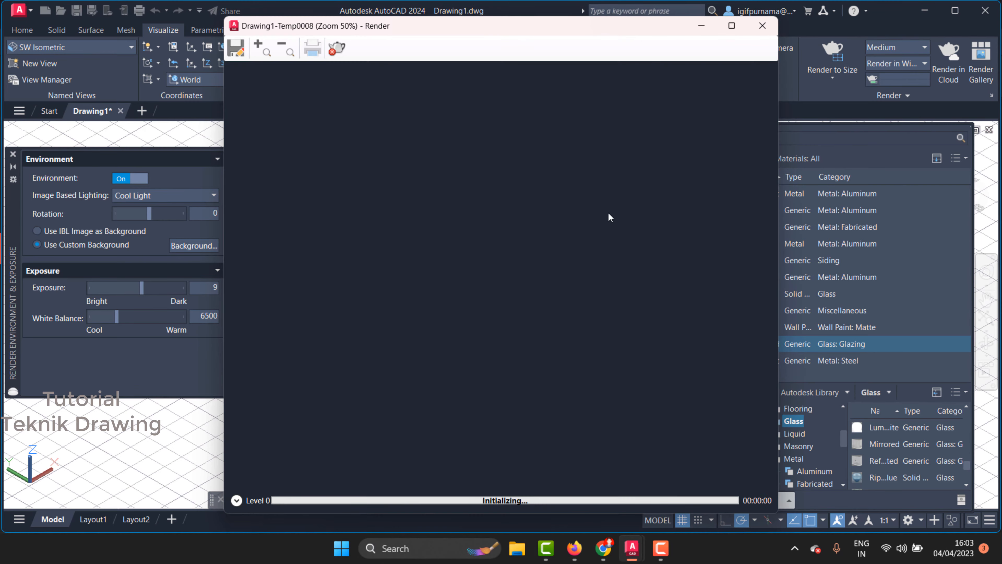
scroll(482, 267, "up", 2)
scroll(491, 226, "down", 1)
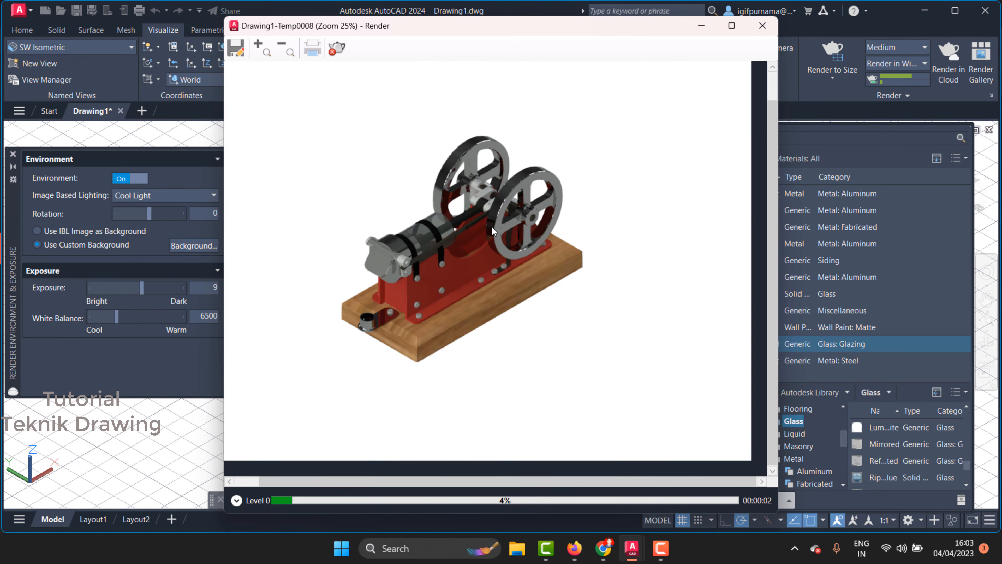
scroll(424, 214, "up", 1)
scroll(454, 197, "down", 1)
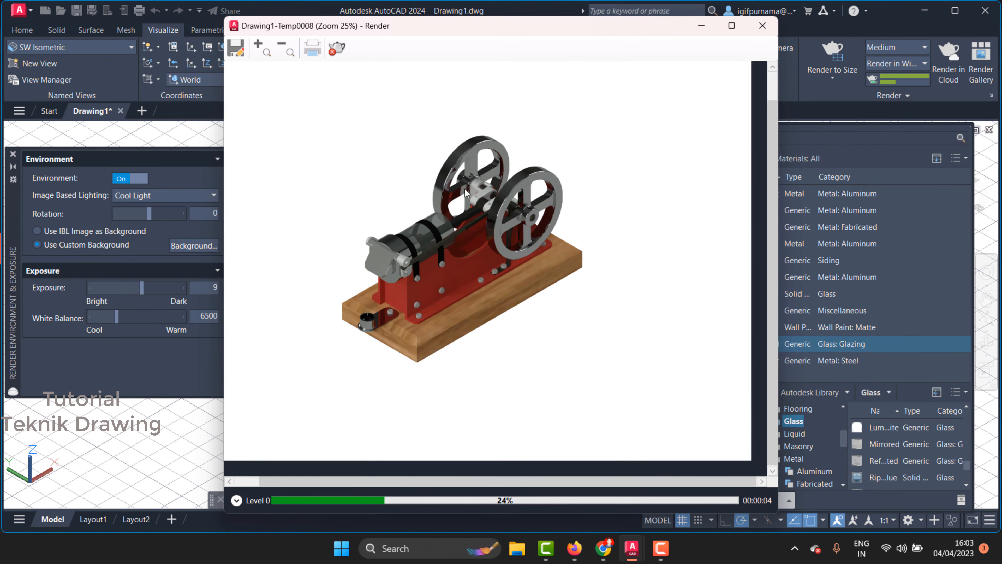
scroll(436, 223, "up", 1)
scroll(529, 141, "up", 1)
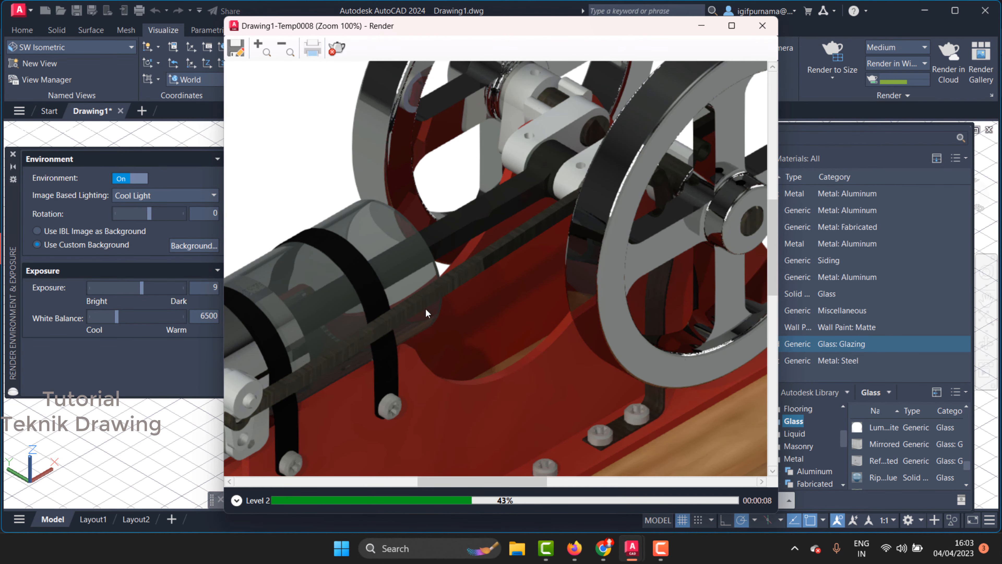
scroll(495, 238, "down", 2)
scroll(431, 278, "up", 3)
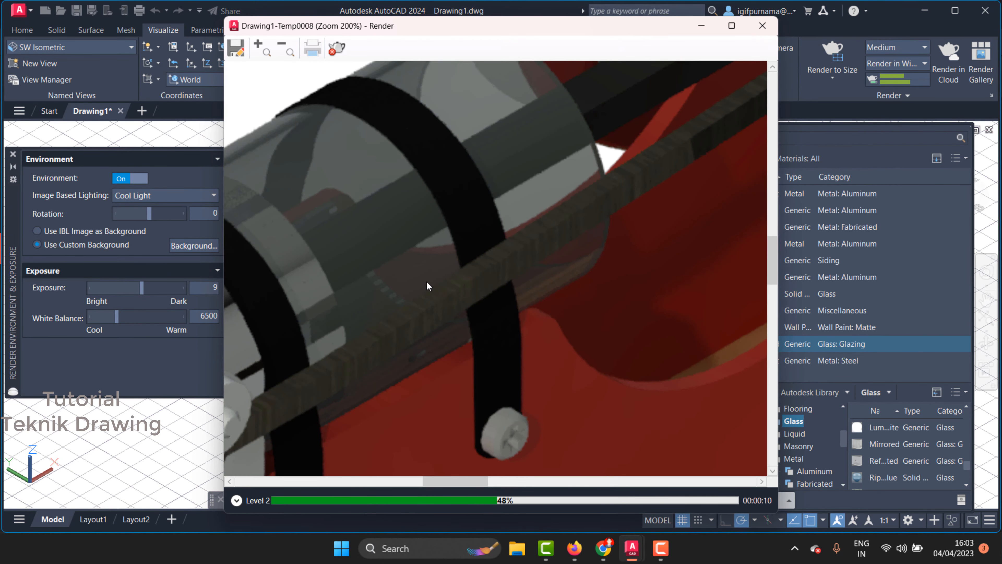
scroll(426, 280, "down", 3)
left_click(762, 25)
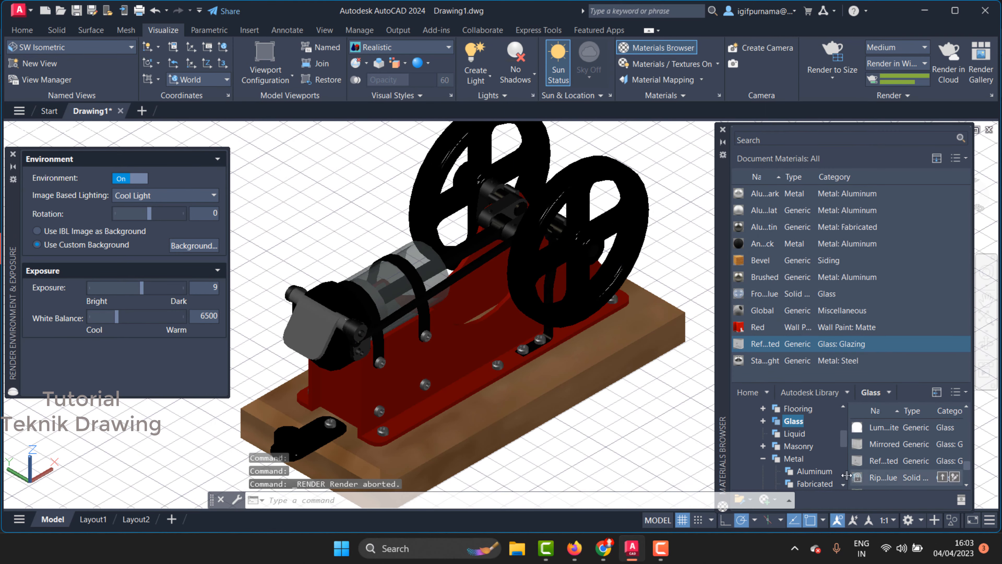
Find the Pol…red metal in the library's Aluminum category and add it to the document materials
scroll(813, 460, "down", 3)
scroll(807, 458, "up", 2)
left_click(805, 436)
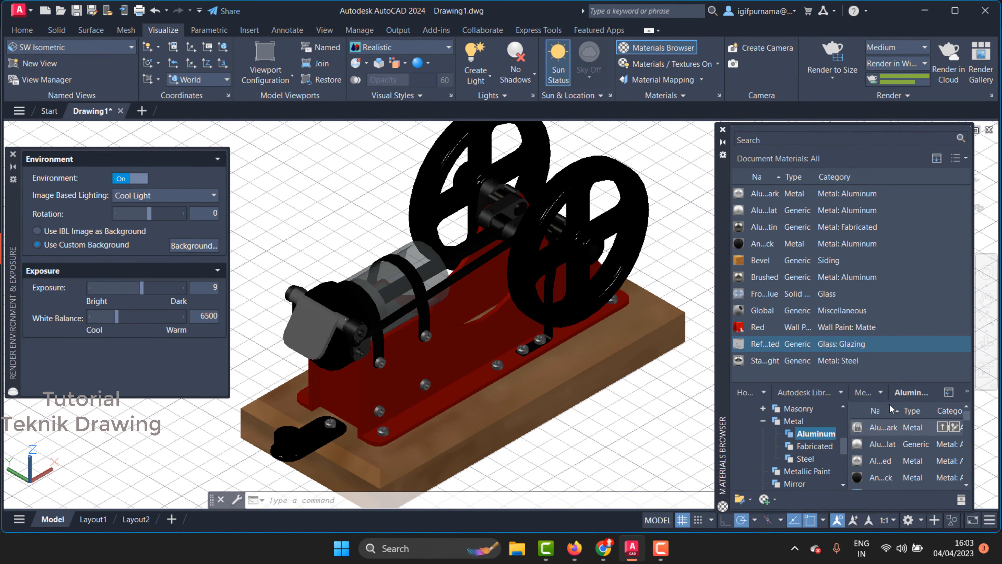
left_click_drag(891, 381, 891, 206)
scroll(897, 460, "down", 4)
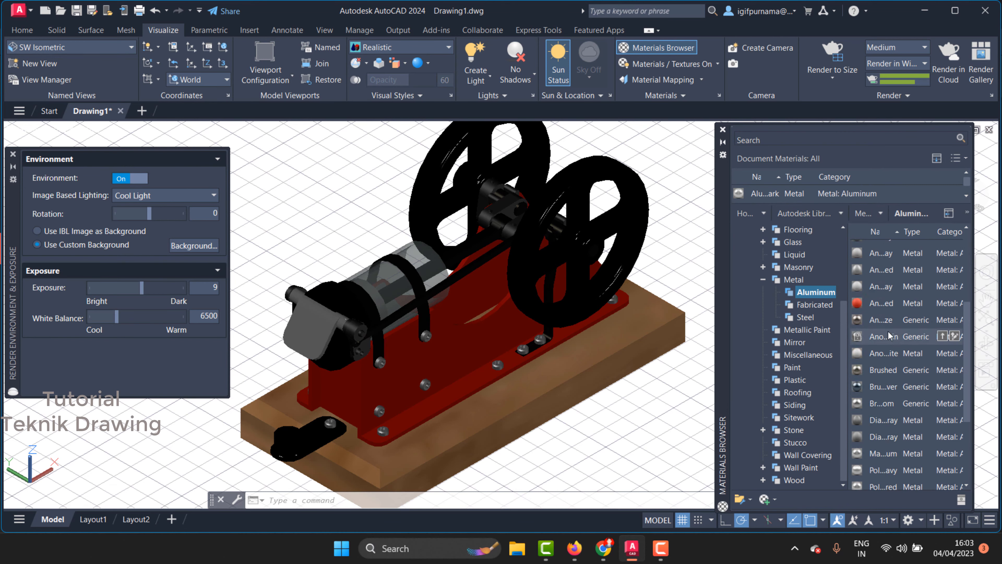
scroll(883, 403, "up", 3)
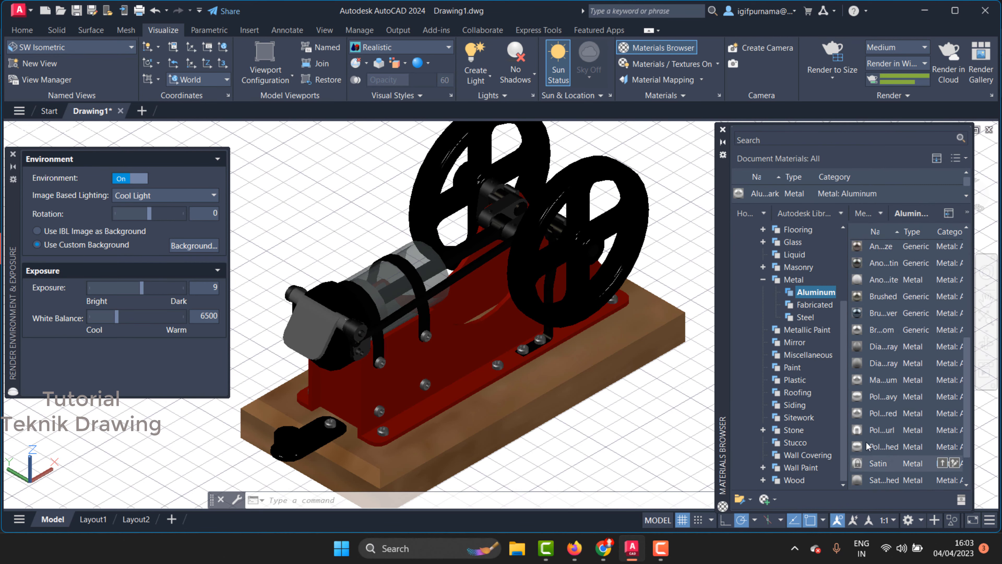
left_click(942, 413)
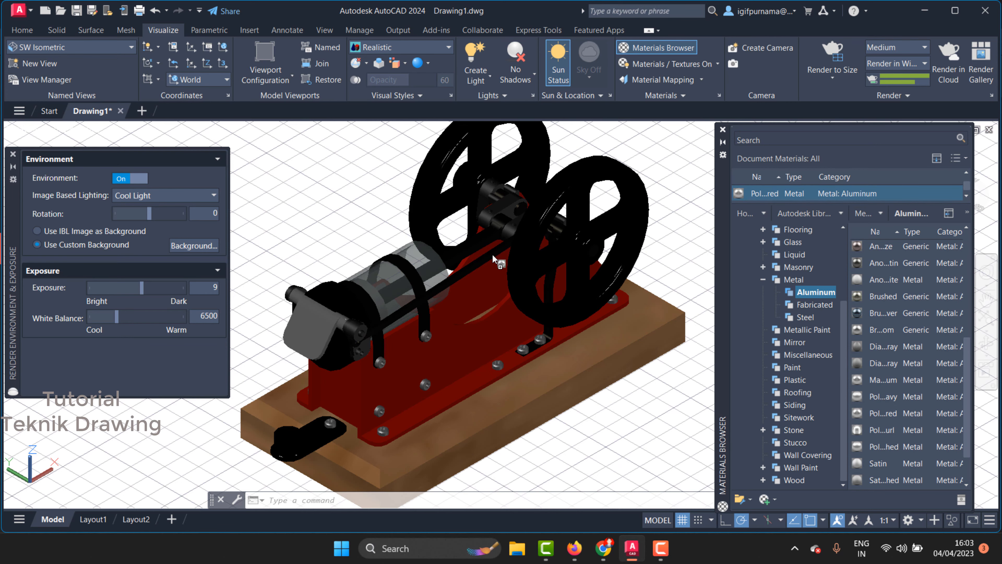
Apply the Pol…red aluminum material to the long side rod, the strap beside the near flywheel and the connecting rod
left_click_drag(485, 261, 484, 262)
scroll(496, 288, "up", 3)
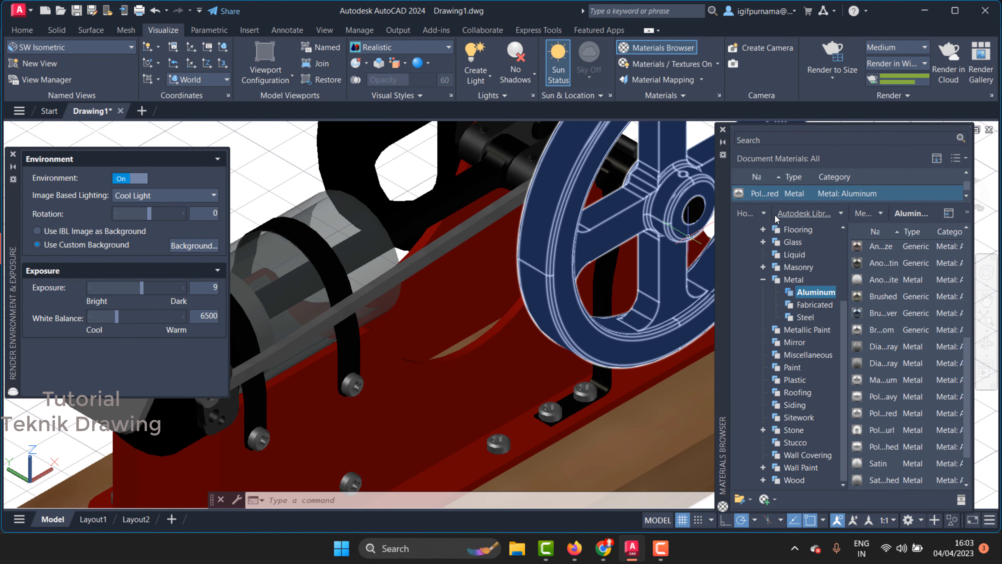
left_click_drag(745, 197, 617, 388)
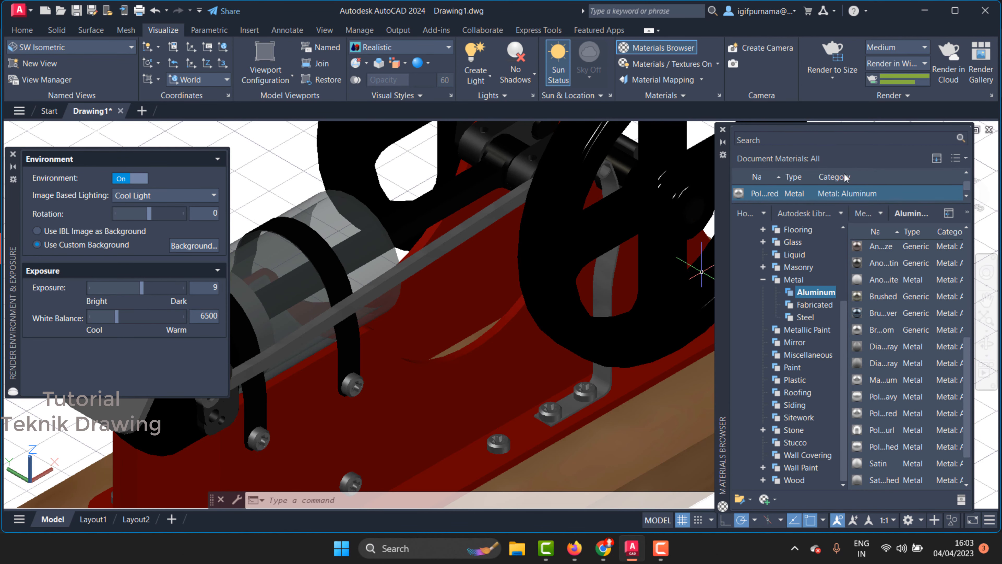
left_click_drag(740, 198, 448, 196)
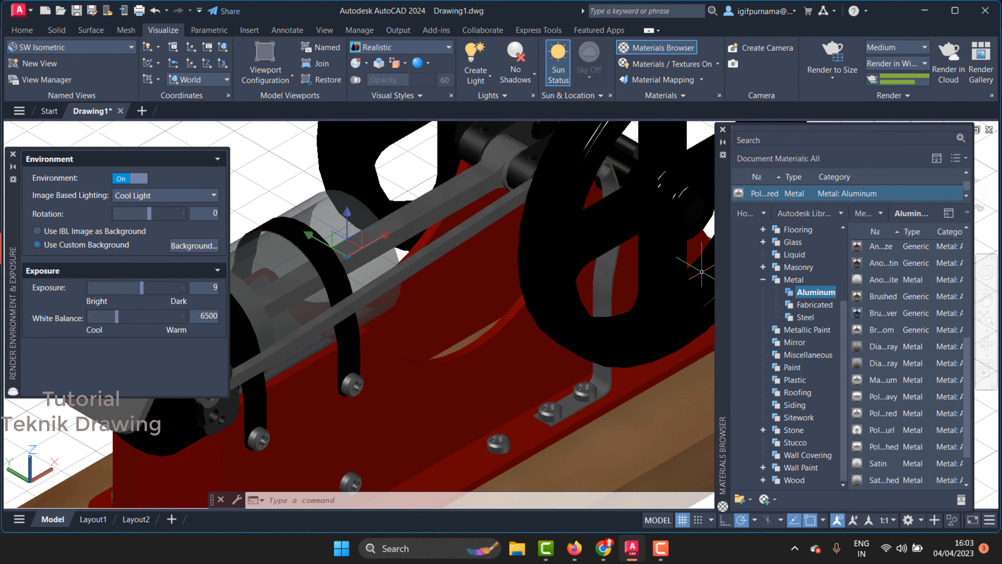
Render the engine again and examine the rods, the glass cylinder and the small cup on the base
scroll(448, 208, "down", 4)
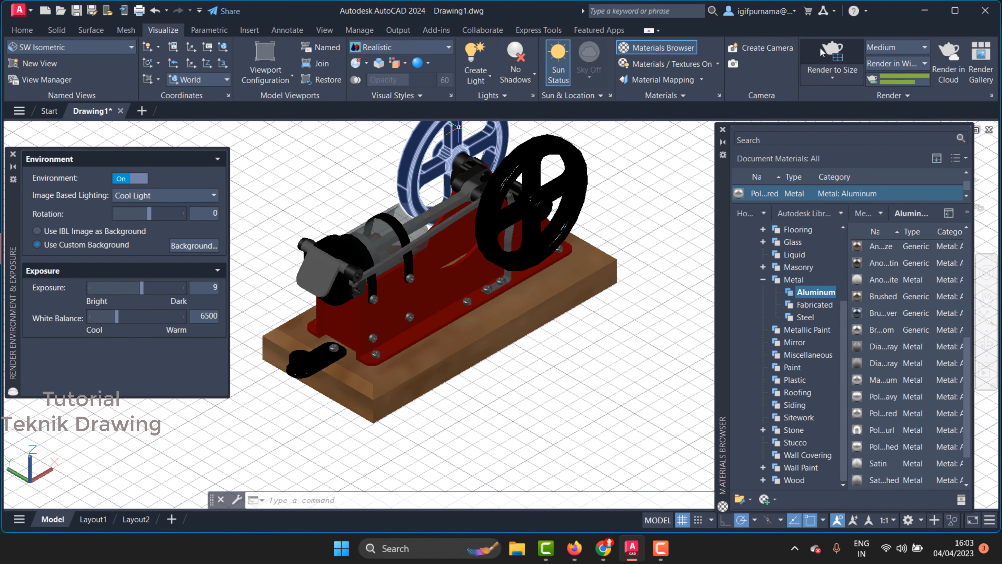
left_click(832, 56)
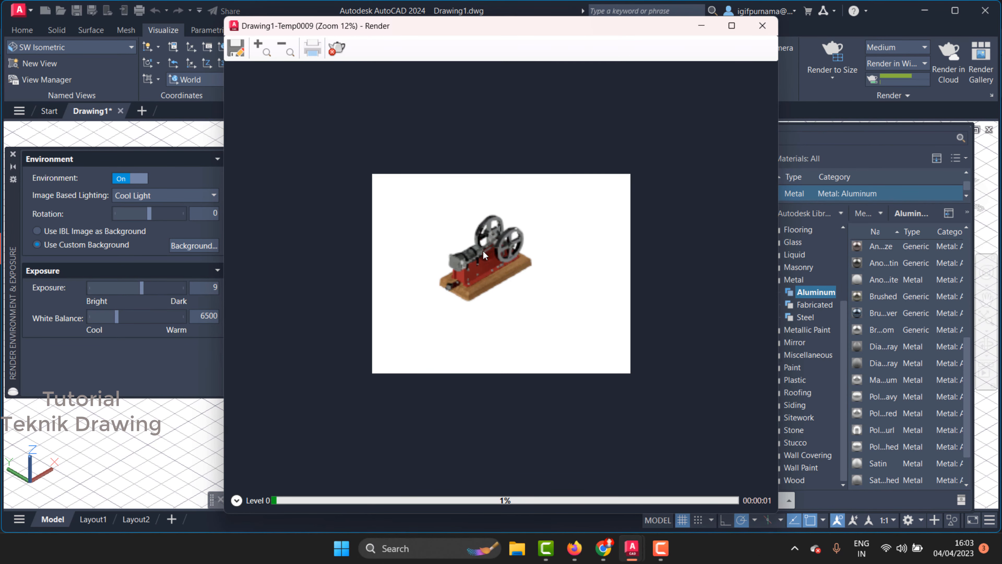
scroll(482, 250, "up", 5)
scroll(540, 223, "down", 3)
scroll(427, 197, "up", 5)
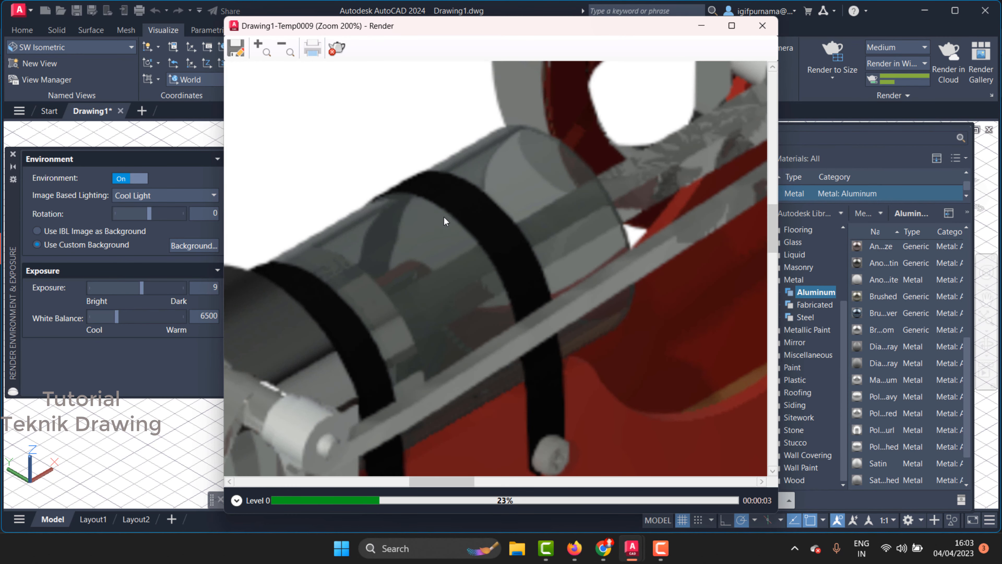
scroll(439, 226, "down", 1)
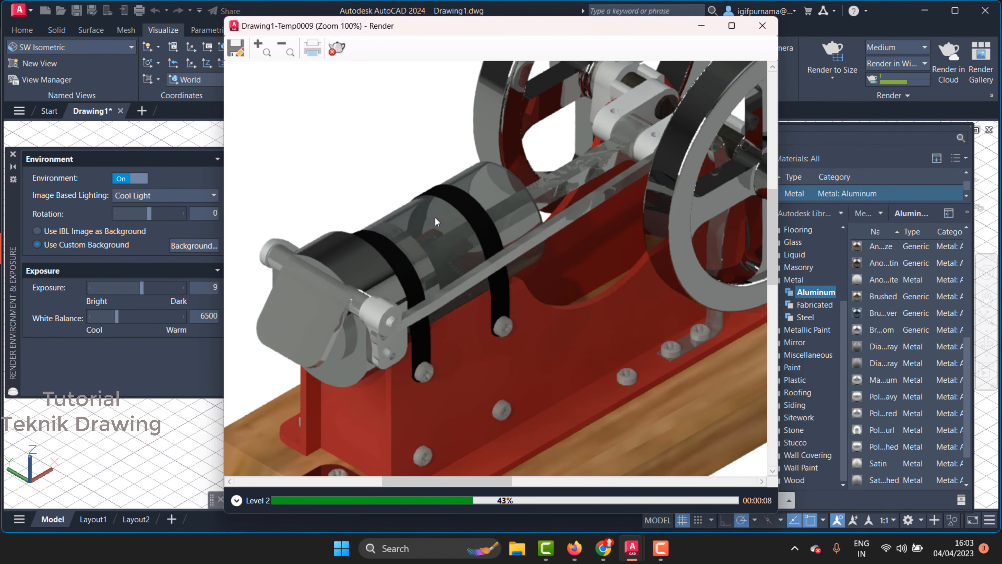
scroll(434, 217, "down", 1)
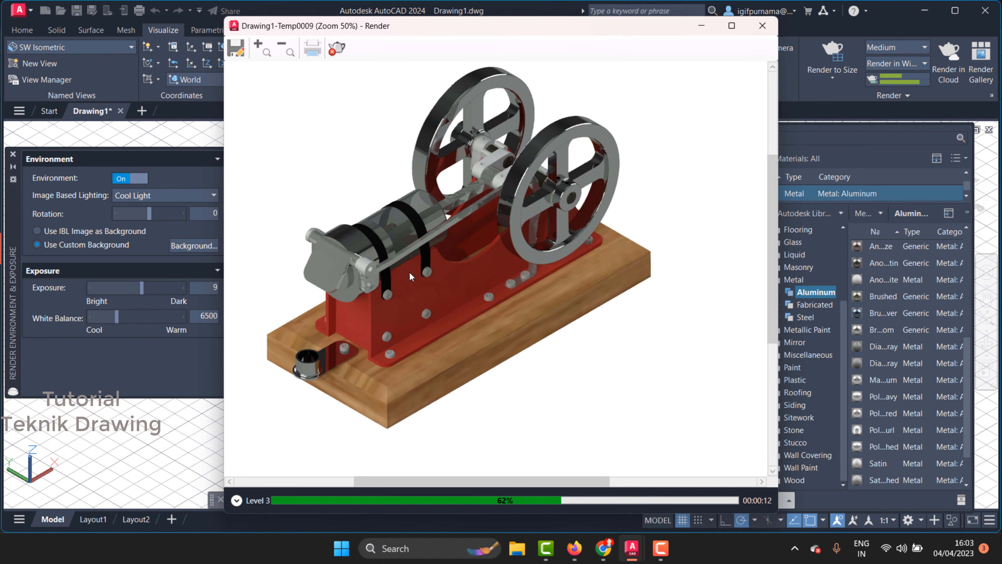
scroll(292, 358, "up", 1)
scroll(293, 359, "down", 1)
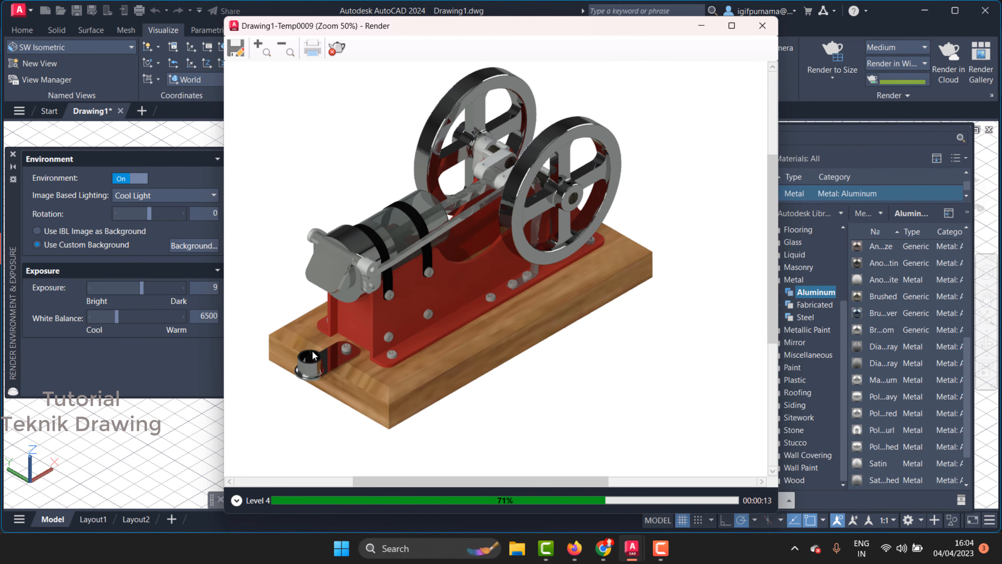
scroll(312, 355, "up", 1)
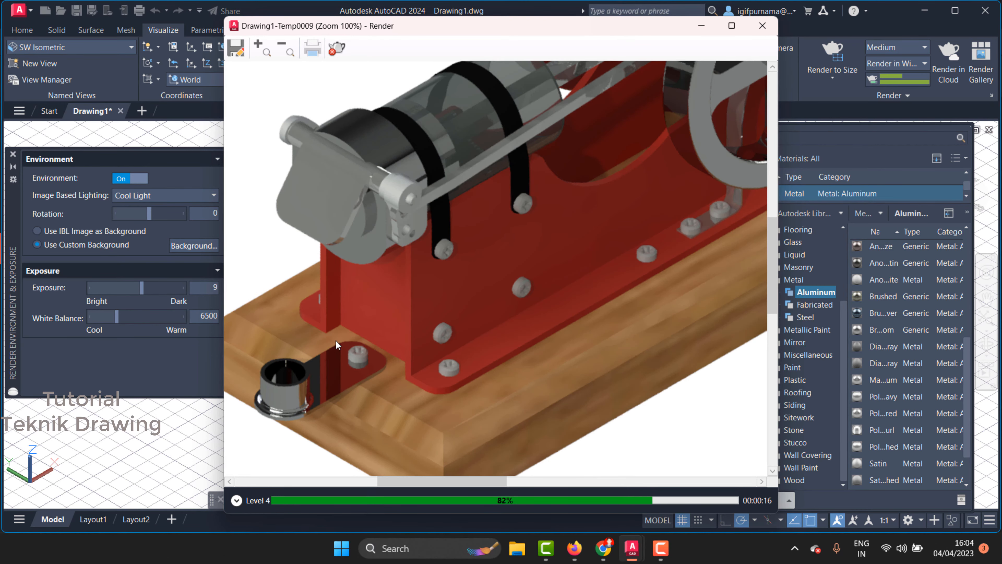
left_click(761, 26)
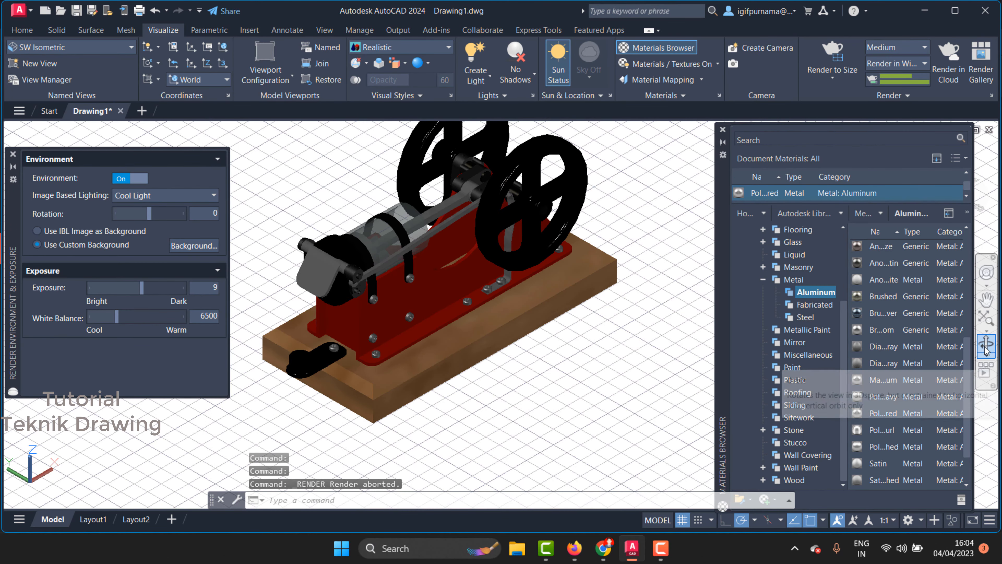
Orbit to the flywheel end and apply the black An…ck aluminum material to the two crankshaft bearings on the red frame
left_click(530, 190)
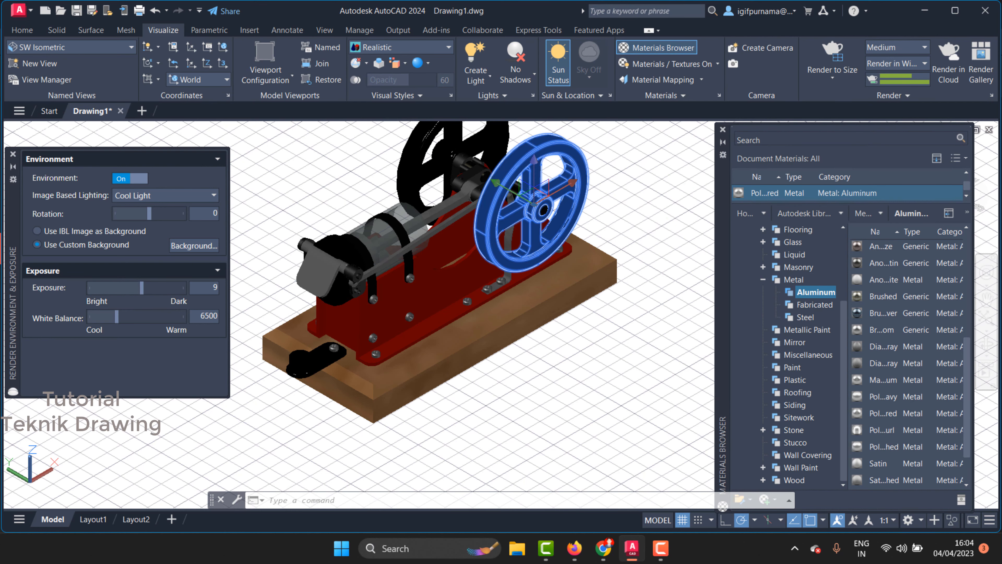
key("Escape")
left_click(987, 344)
left_click_drag(426, 291, 346, 294)
scroll(473, 237, "up", 5)
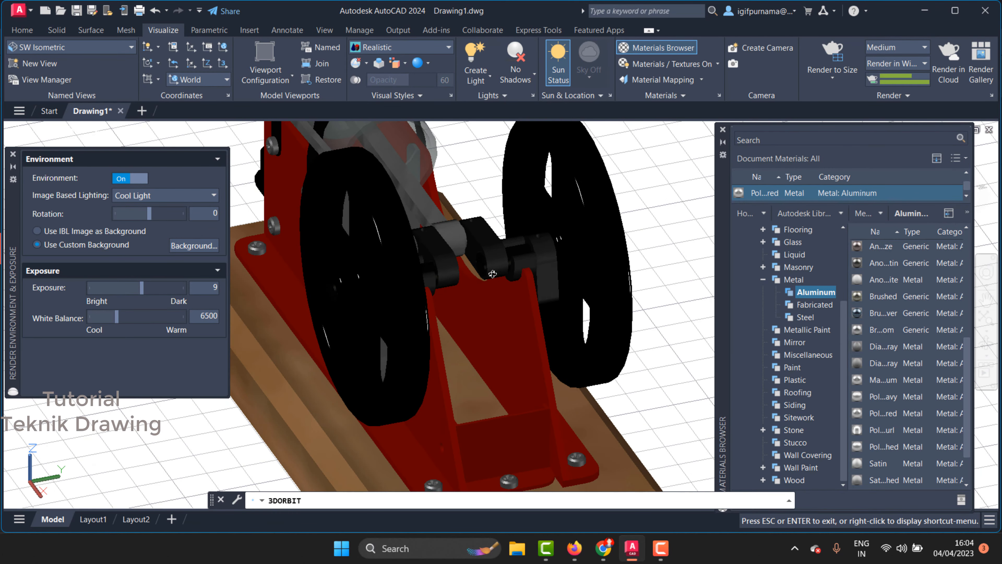
right_click(475, 222)
left_click(503, 231)
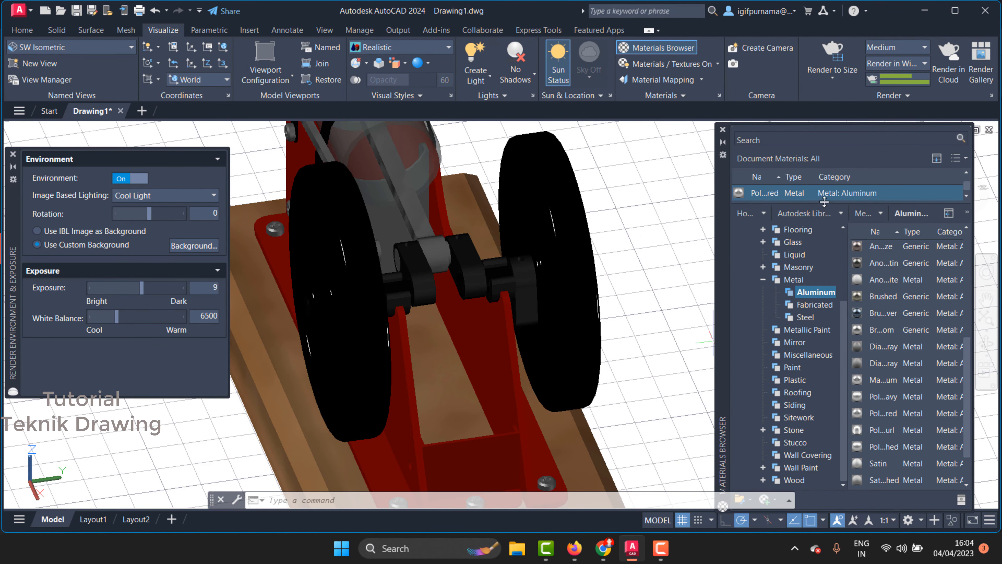
left_click_drag(824, 201, 824, 415)
scroll(547, 311, "up", 4)
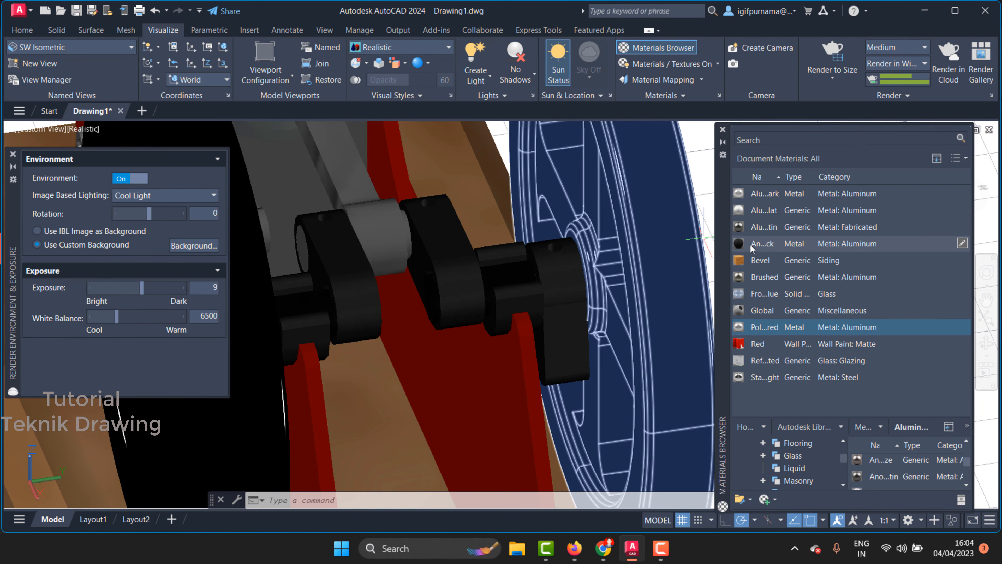
left_click_drag(750, 248, 740, 246)
left_click_drag(523, 312, 525, 313)
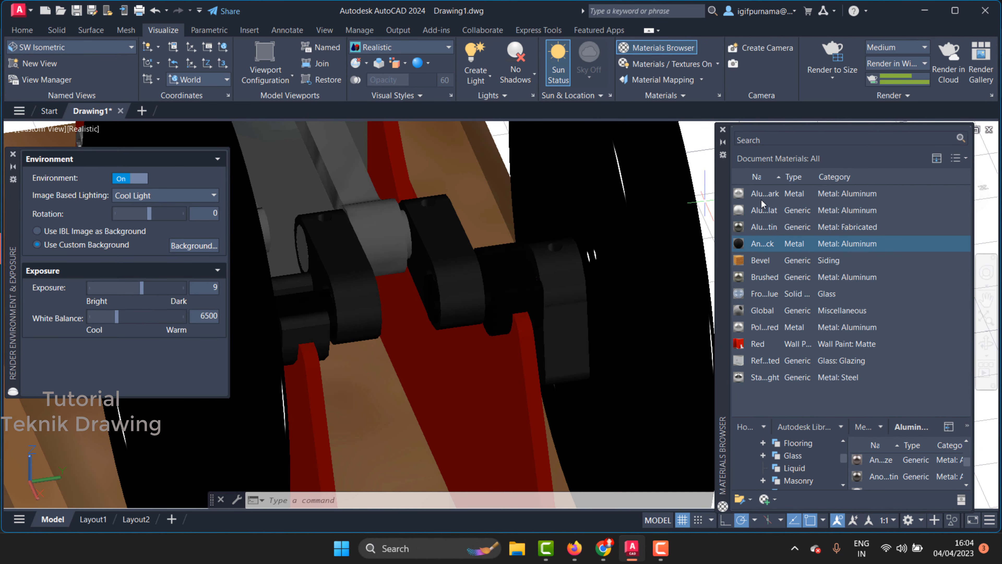
left_click_drag(738, 245, 317, 334)
scroll(355, 300, "down", 5)
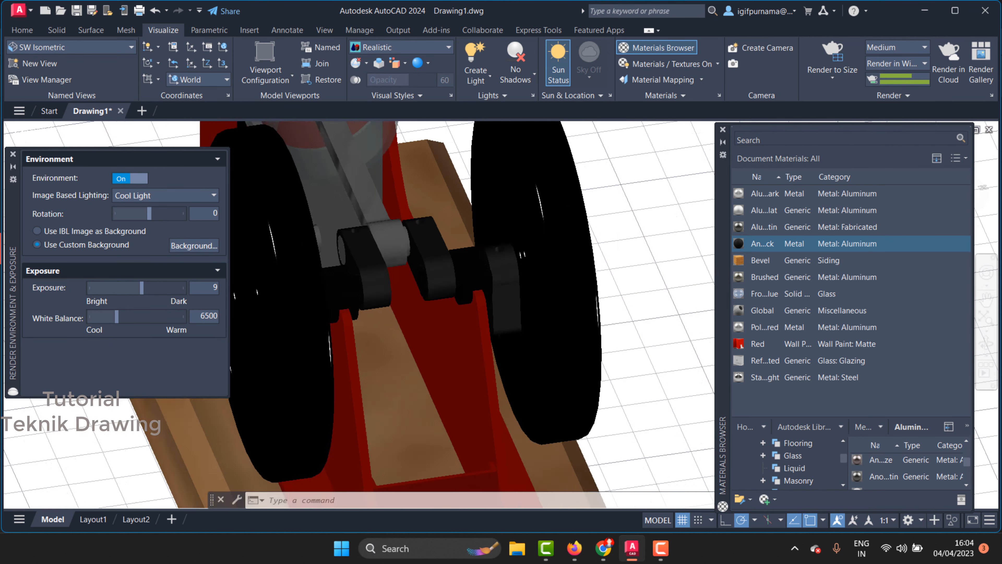
Render the engine from the flywheel end and examine the crankshaft, bearings and flywheels up close
scroll(371, 286, "up", 3)
scroll(371, 285, "down", 5)
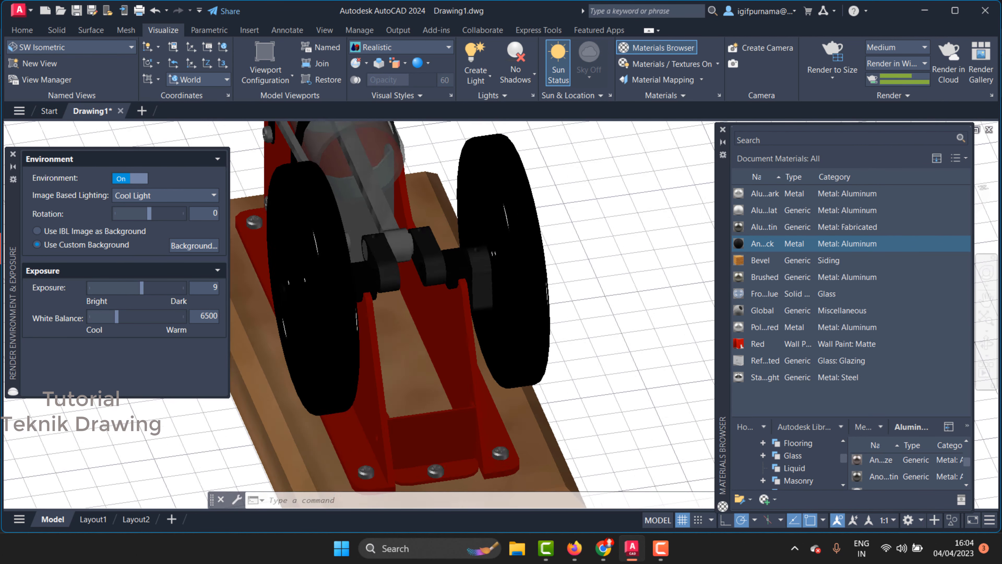
left_click(832, 53)
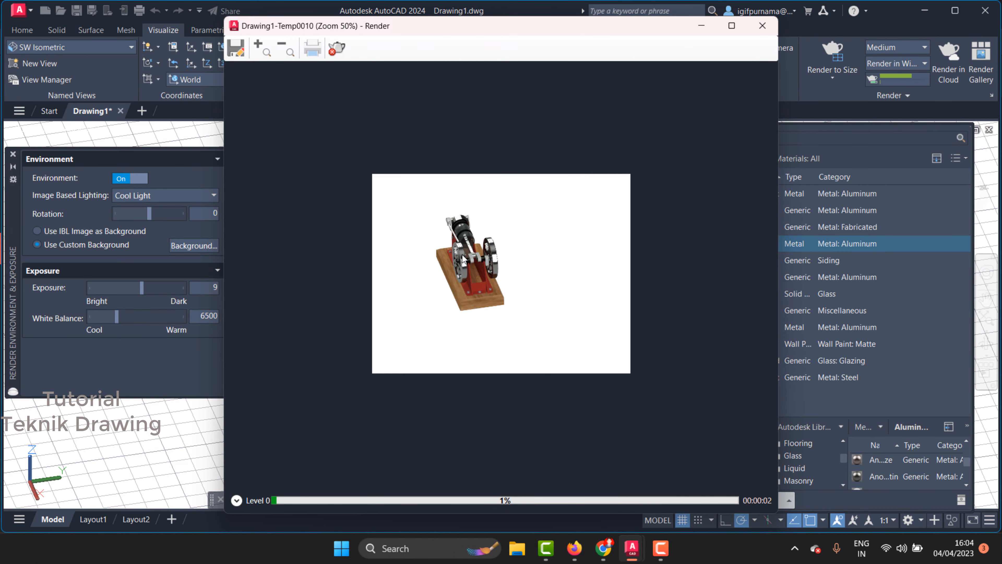
scroll(462, 255, "up", 2)
scroll(385, 241, "up", 1)
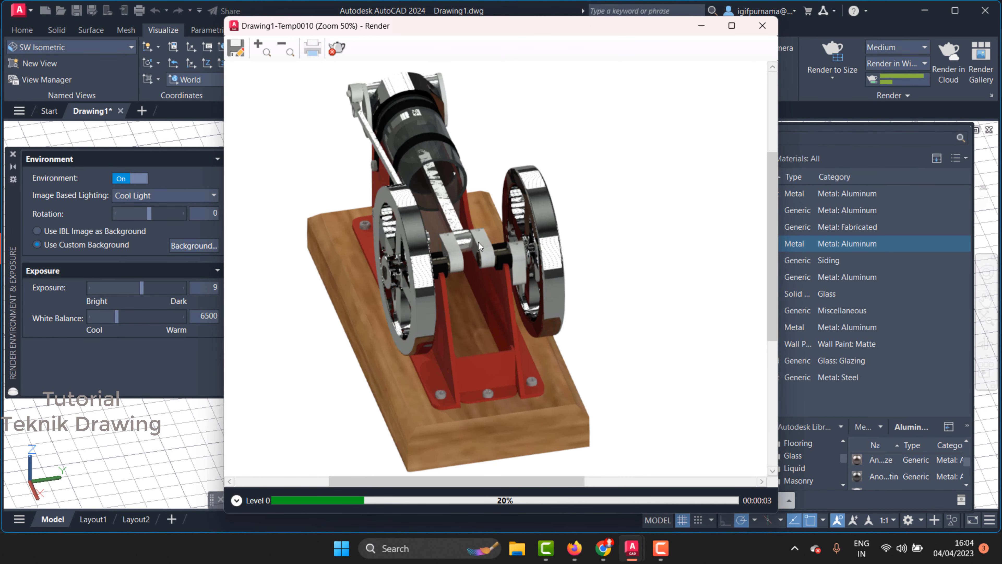
scroll(478, 242, "up", 1)
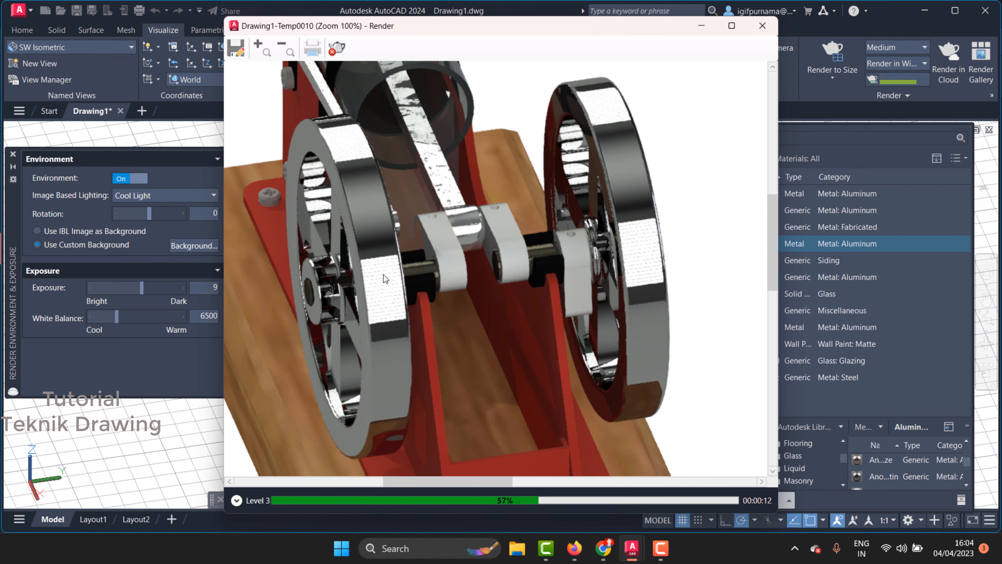
left_click(762, 25)
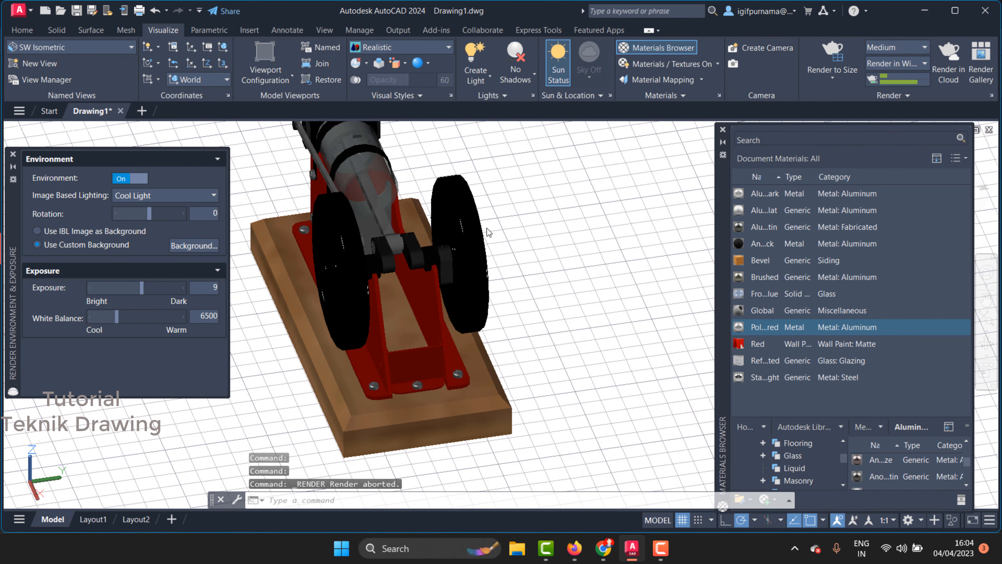
Return the engine to the SW Isometric view with the whole wooden base in sight
left_click(48, 48)
left_click(46, 158)
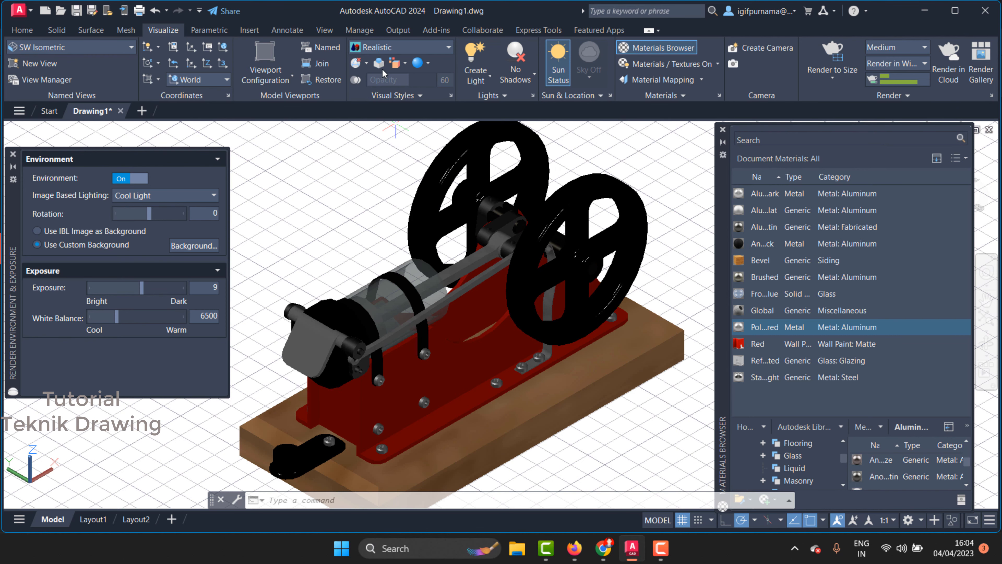
scroll(426, 185, "down", 2)
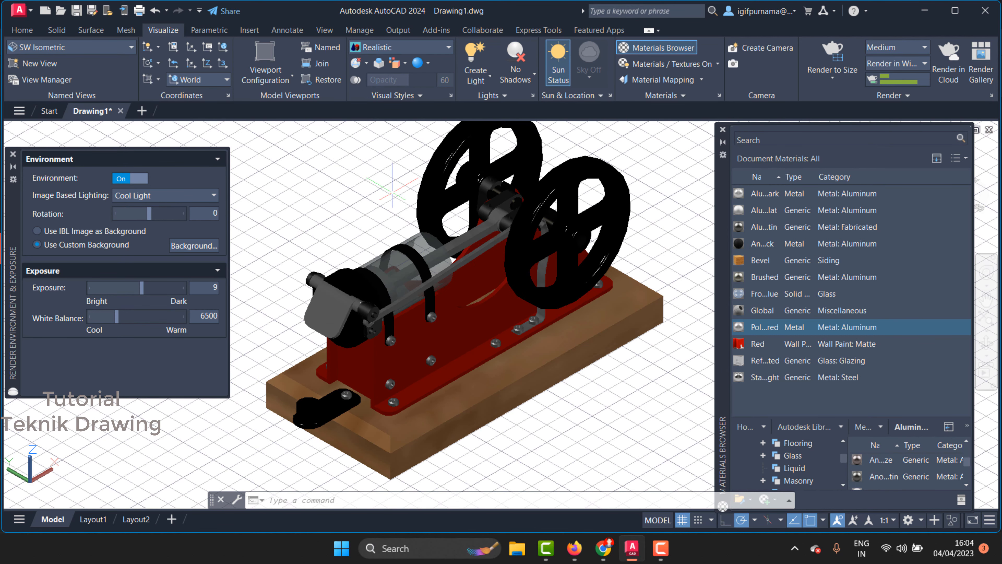
Render the whole engine from the SW Isometric view and examine the rods beside the glass cylinder and the overall result
scroll(391, 185, "down", 2)
scroll(379, 162, "up", 2)
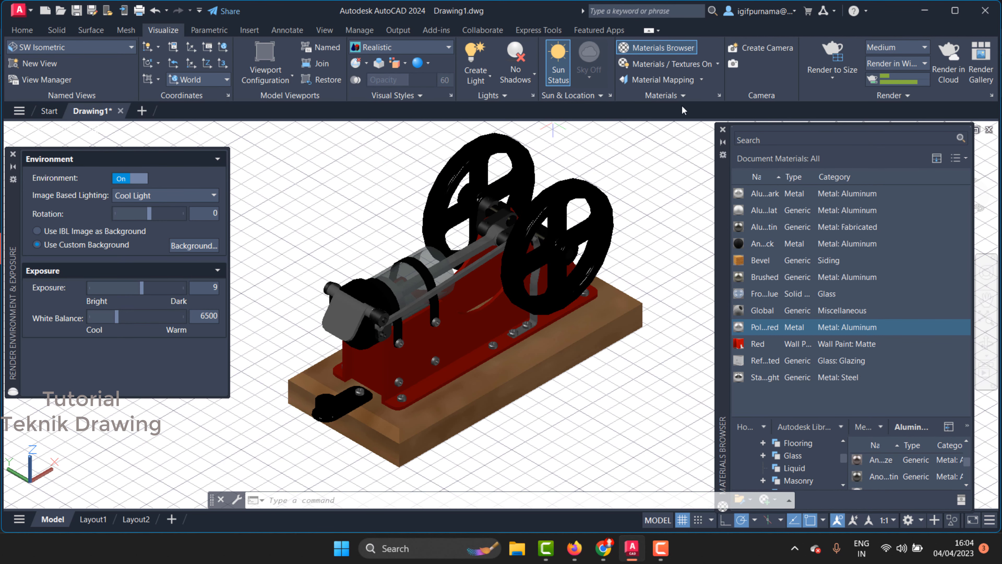
left_click(821, 58)
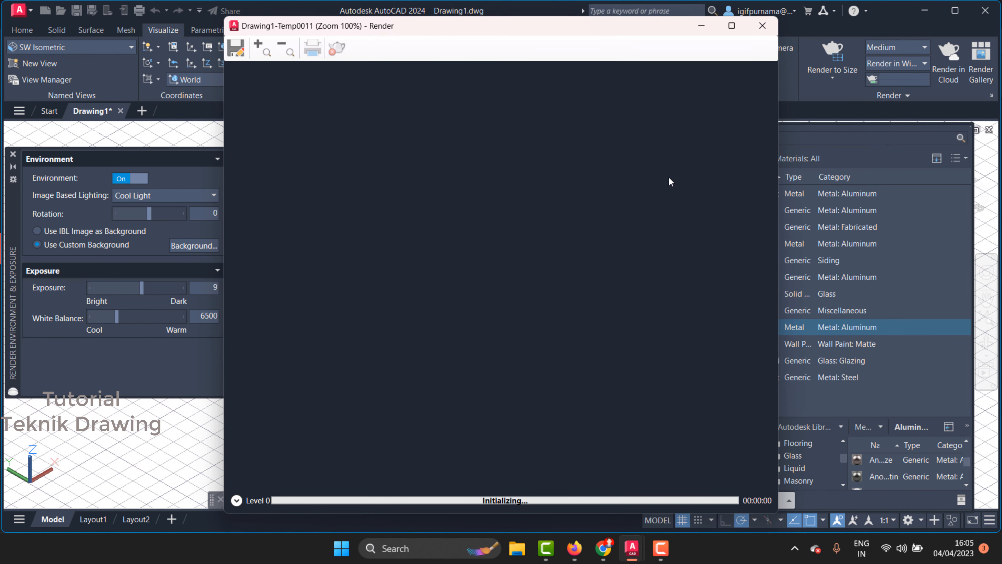
scroll(554, 236, "up", 4)
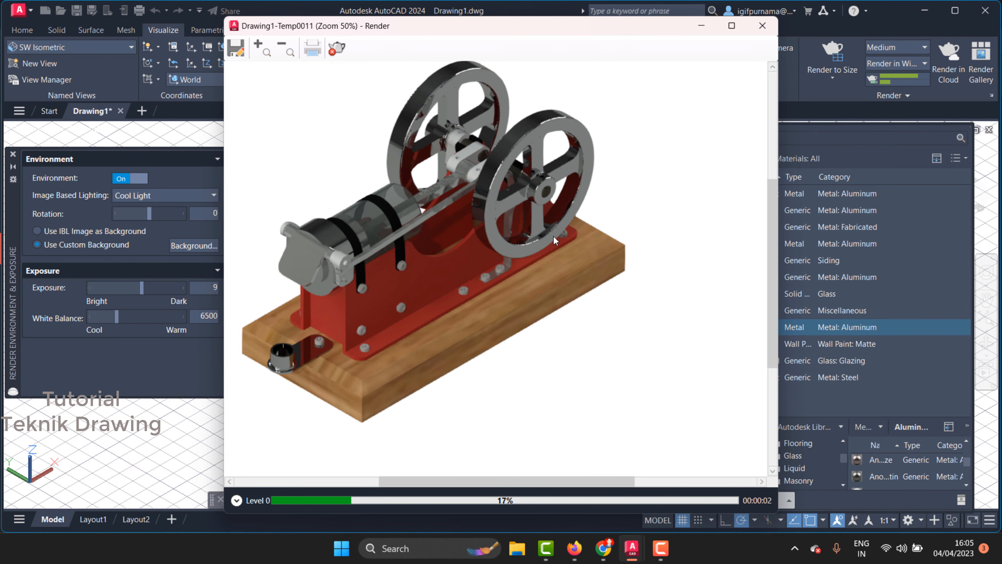
scroll(414, 223, "down", 2)
scroll(414, 223, "up", 1)
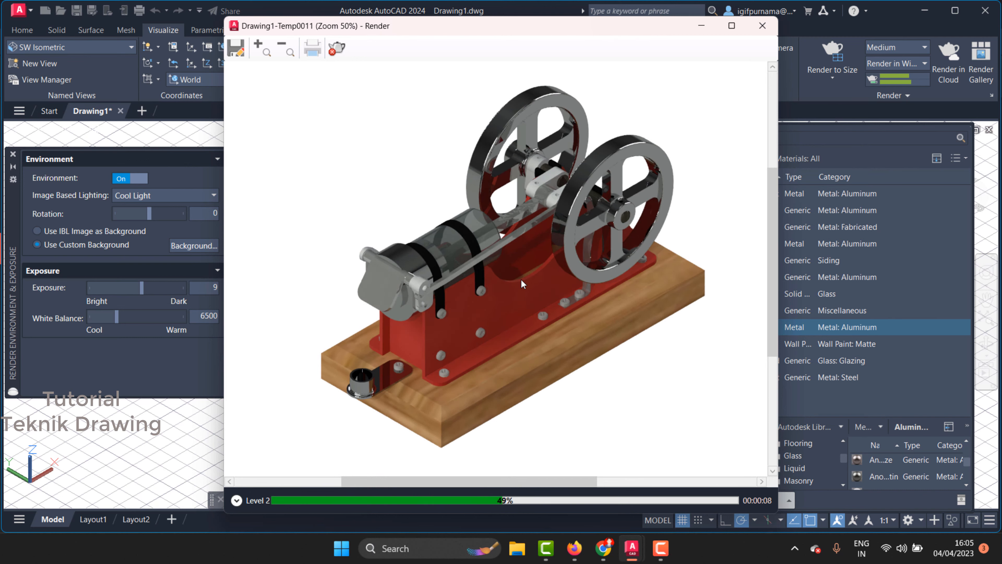
scroll(513, 223, "up", 4)
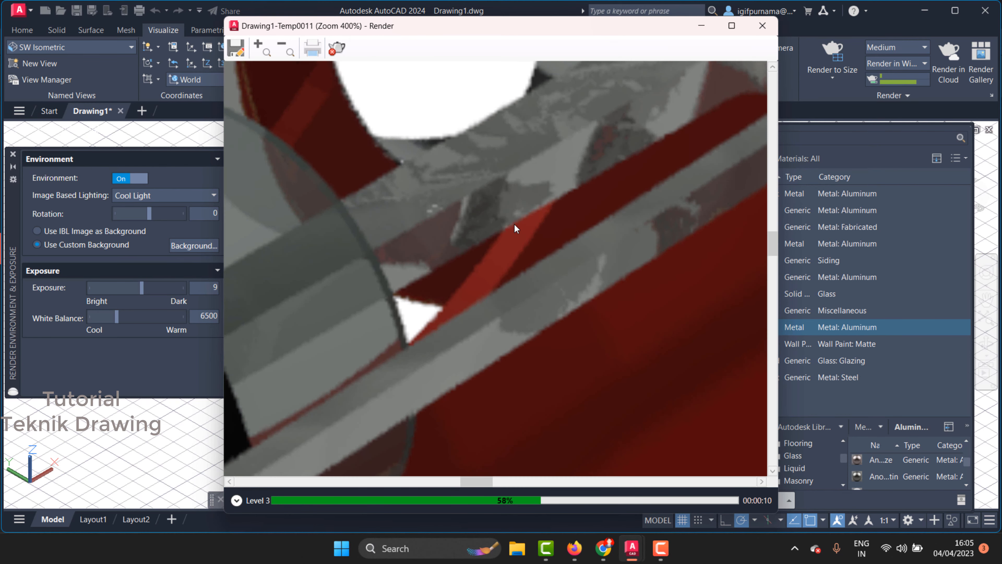
scroll(508, 214, "down", 4)
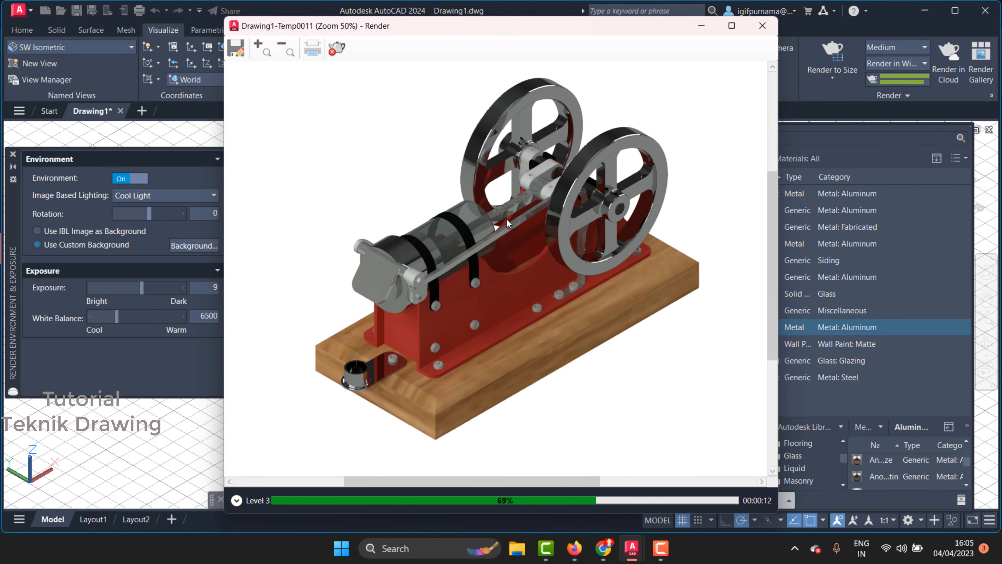